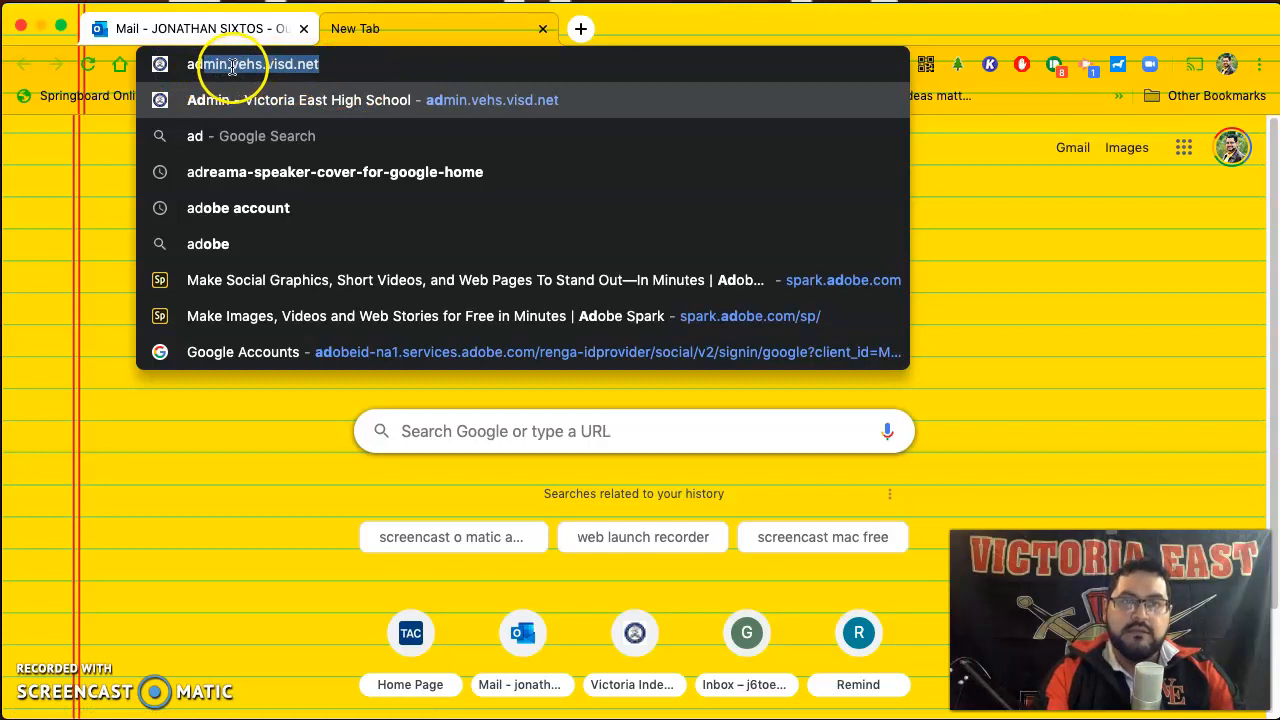
Open admin.vehs.visd.net, sign in with the saved credentials and look over the dashboard sections.
key(Return)
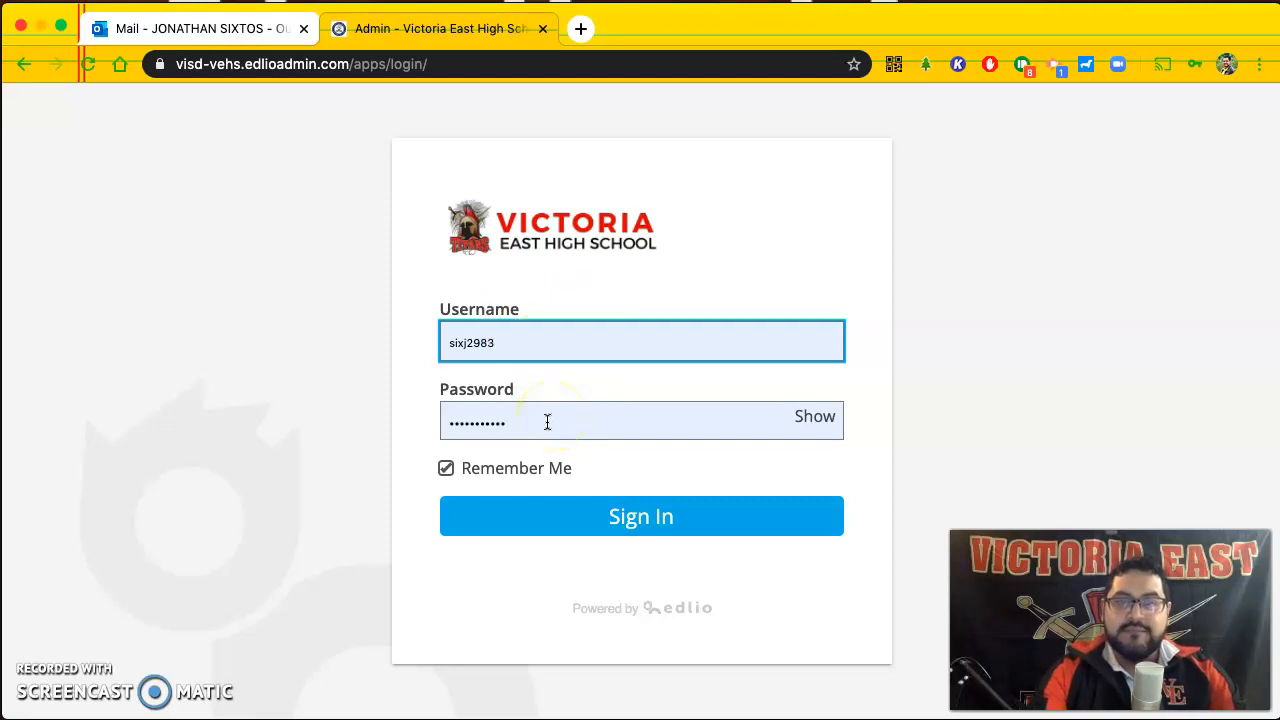
click(653, 522)
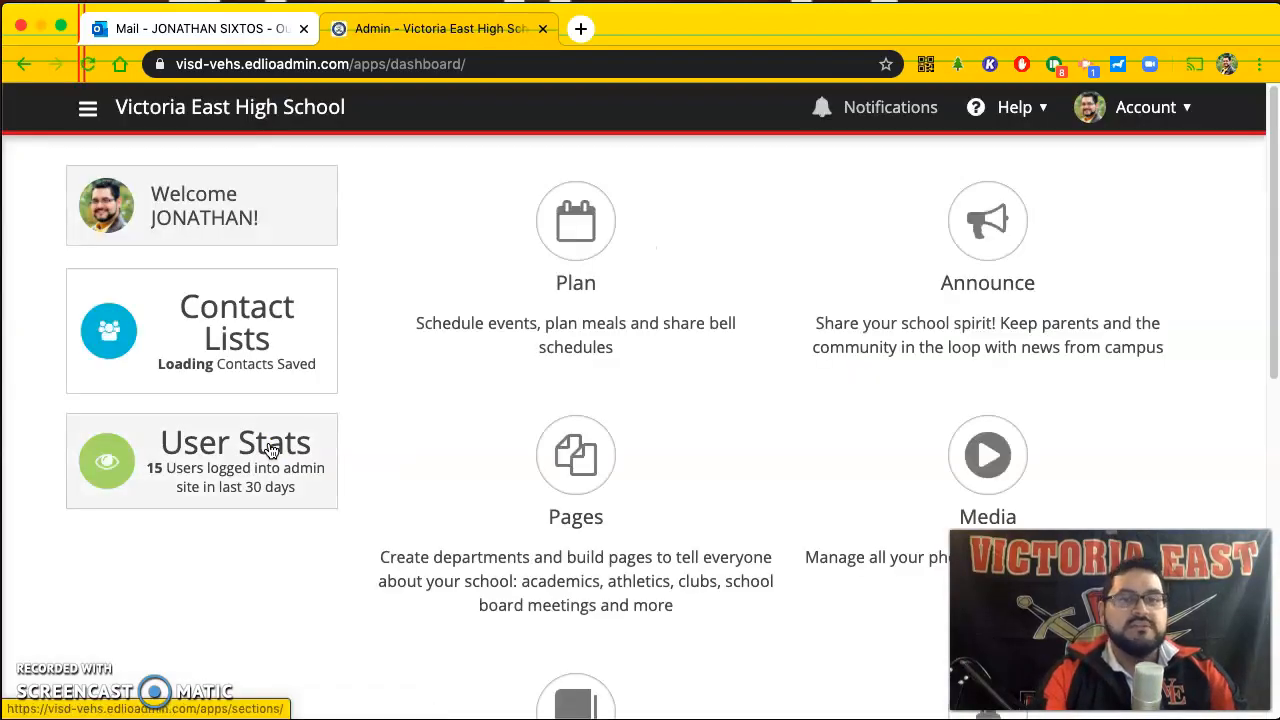
scroll(757, 463, down, 3)
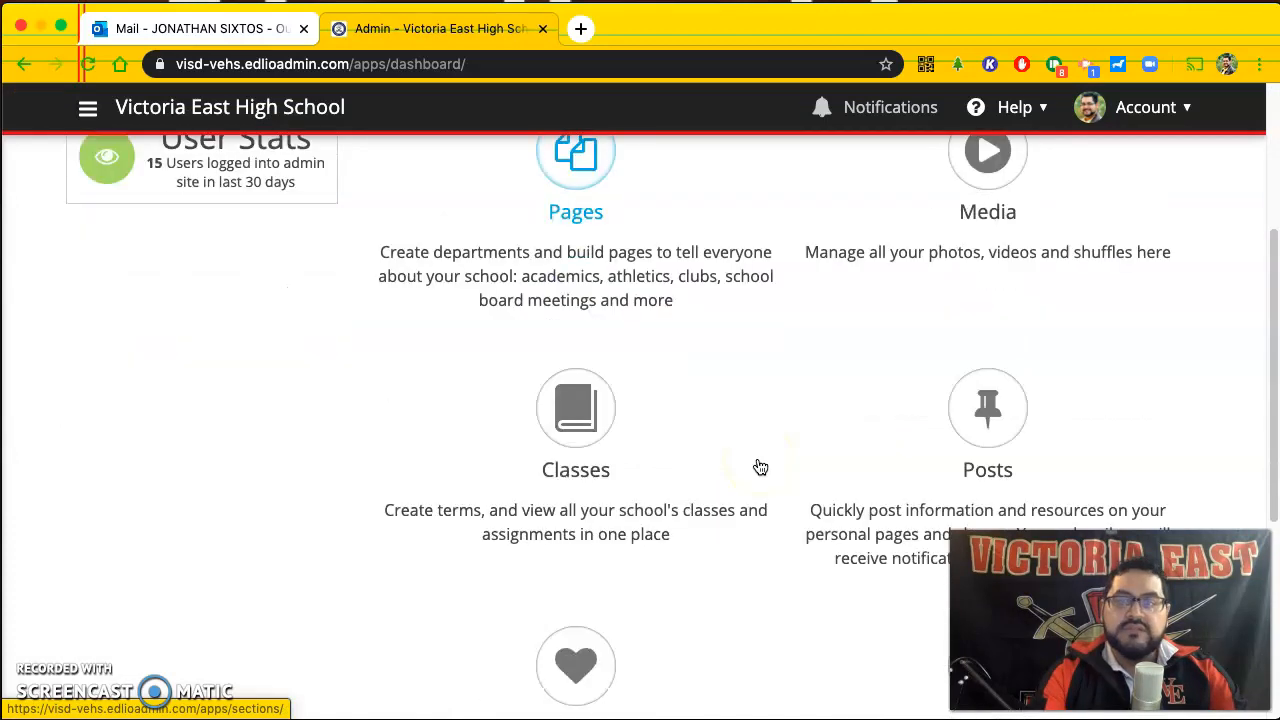
scroll(760, 467, down, 4)
scroll(760, 467, up, 7)
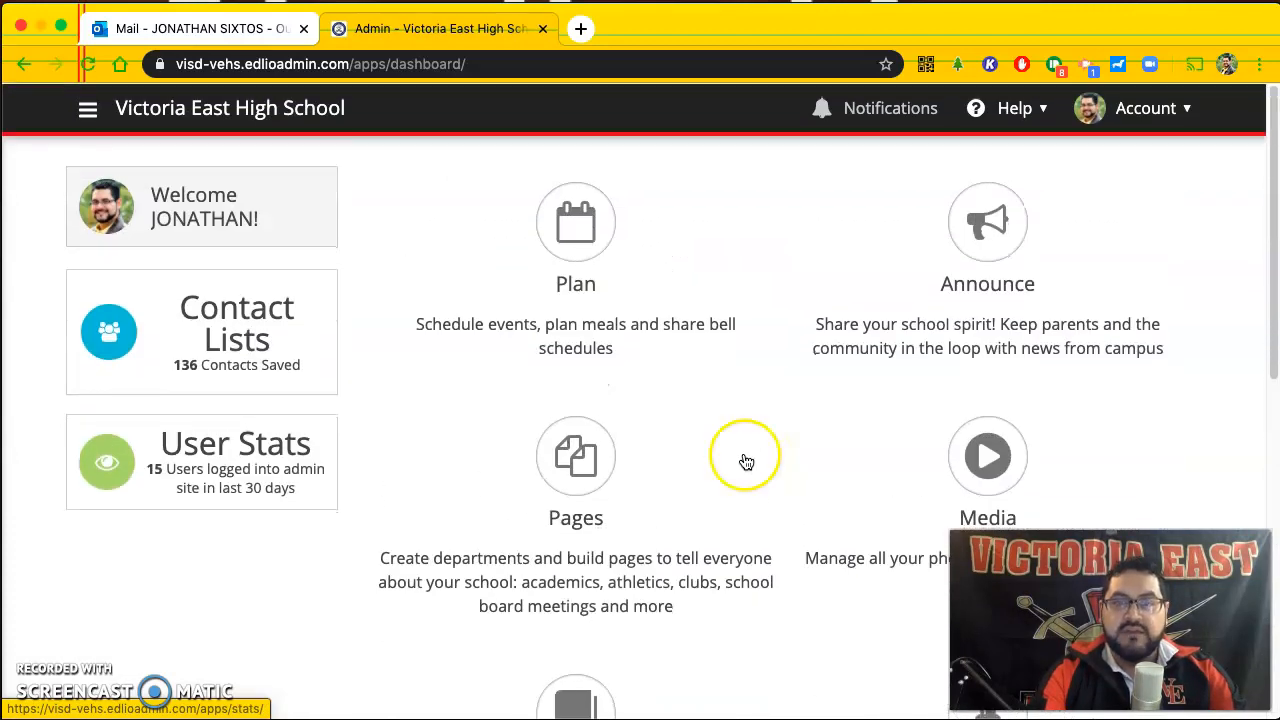
Go to the personal pages in the Pages section and open the English Department Chair page for editing.
scroll(601, 468, down, 3)
click(596, 430)
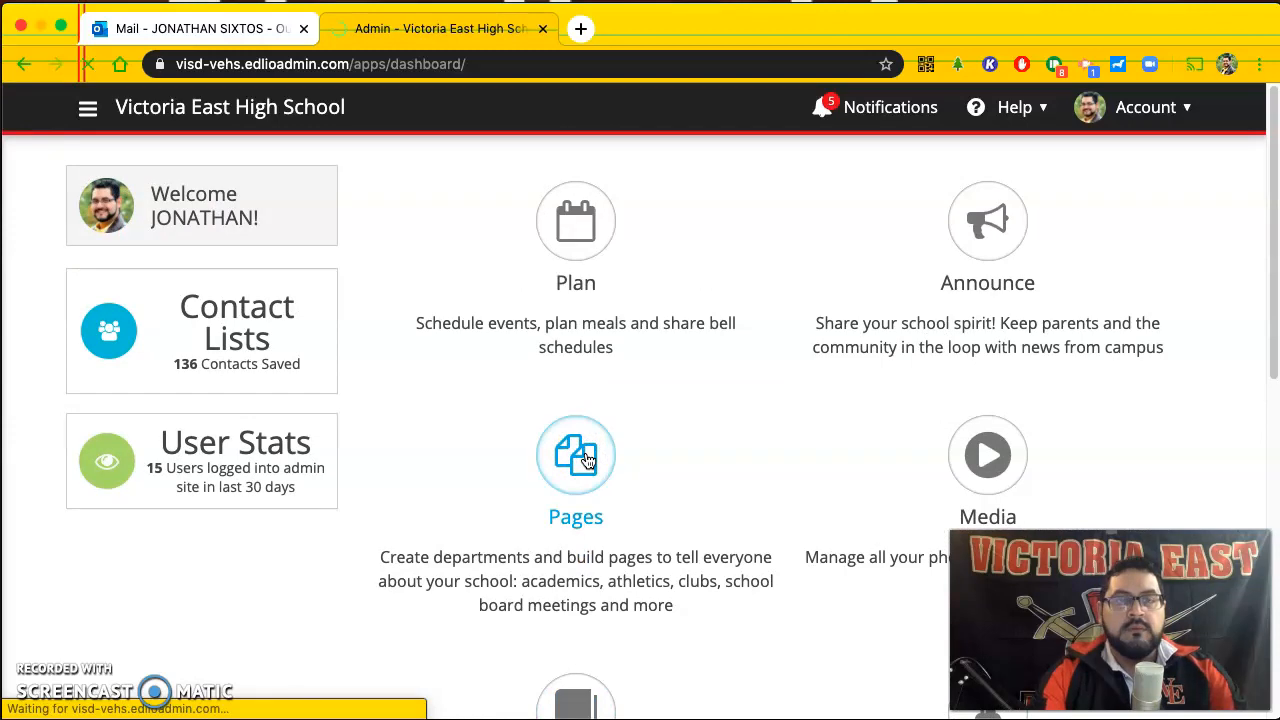
click(772, 464)
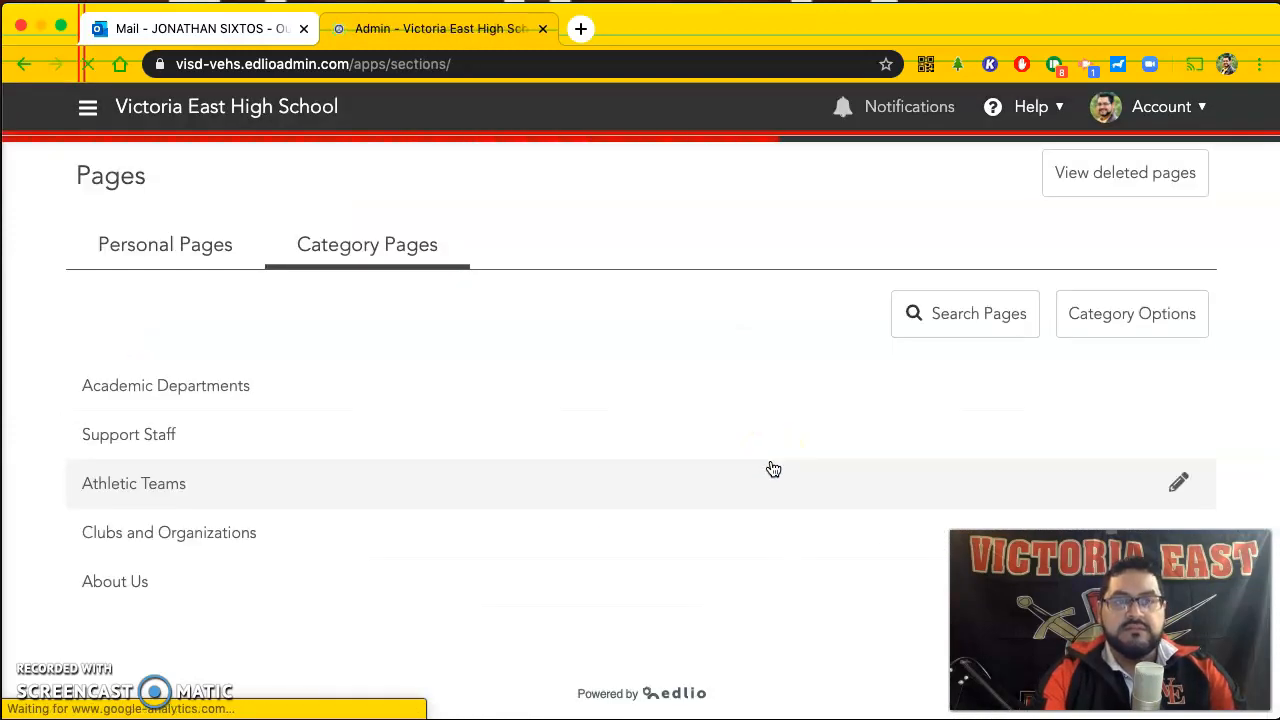
click(184, 232)
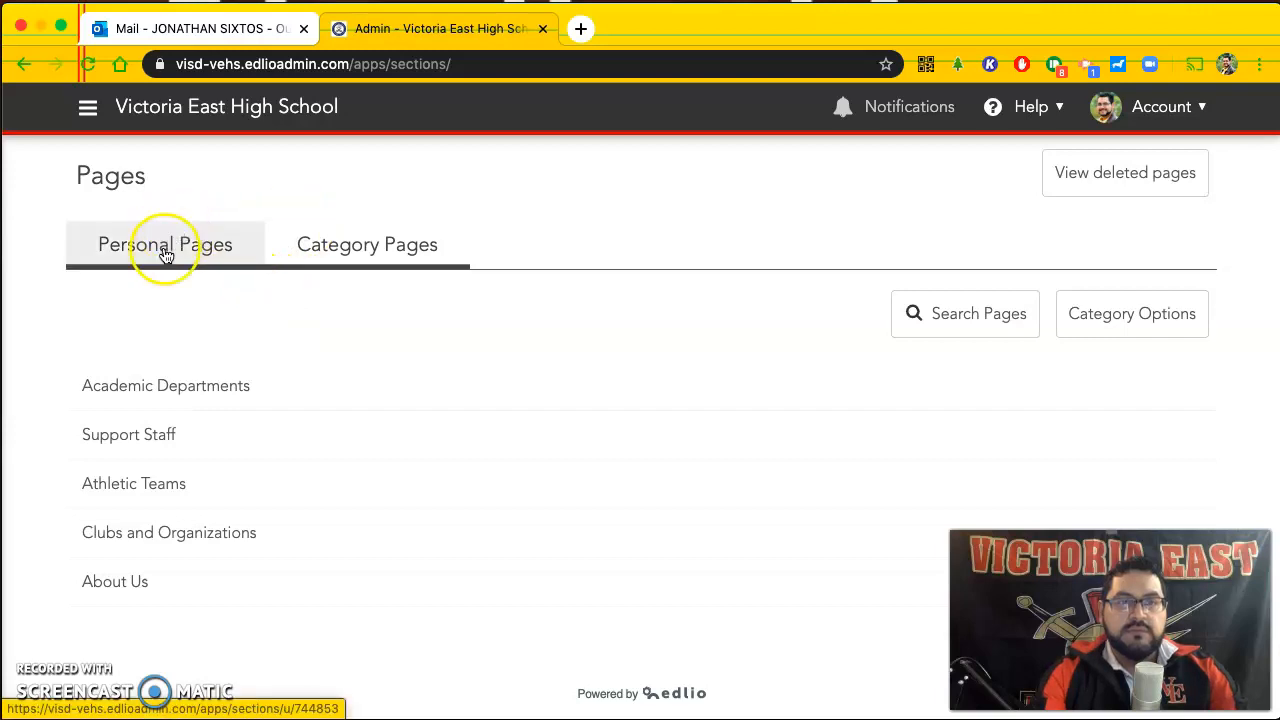
click(165, 252)
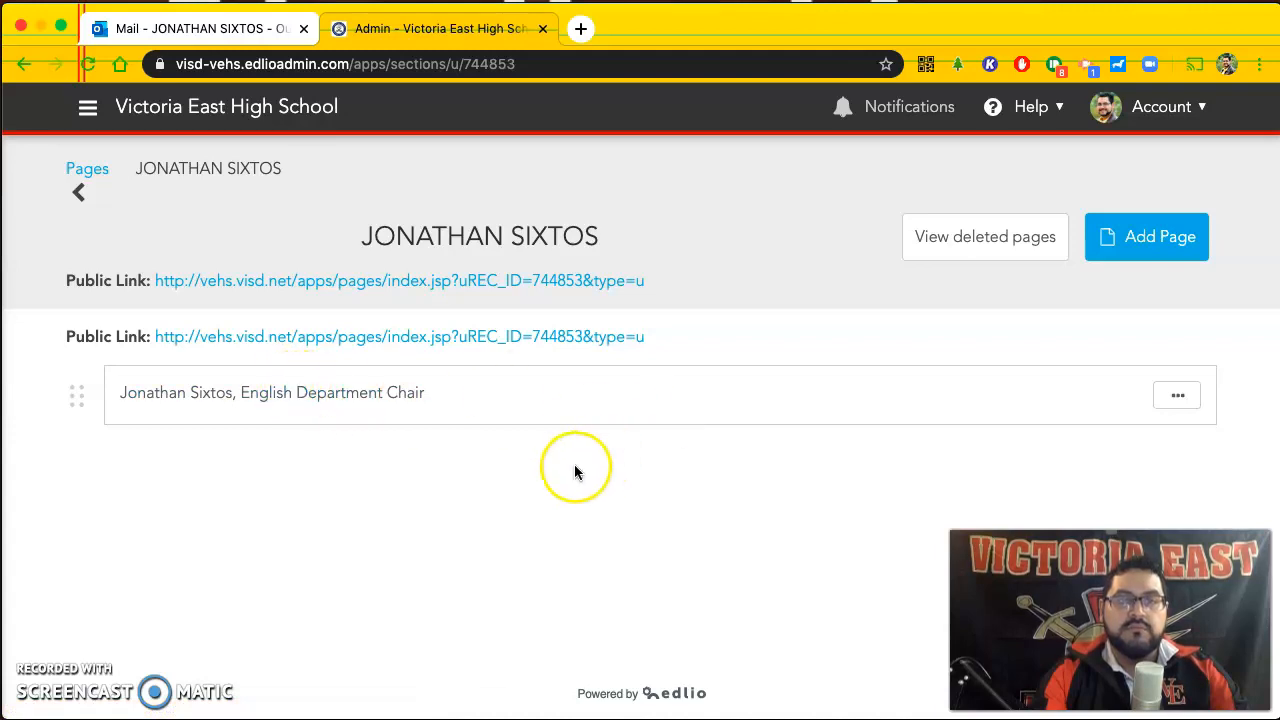
click(254, 396)
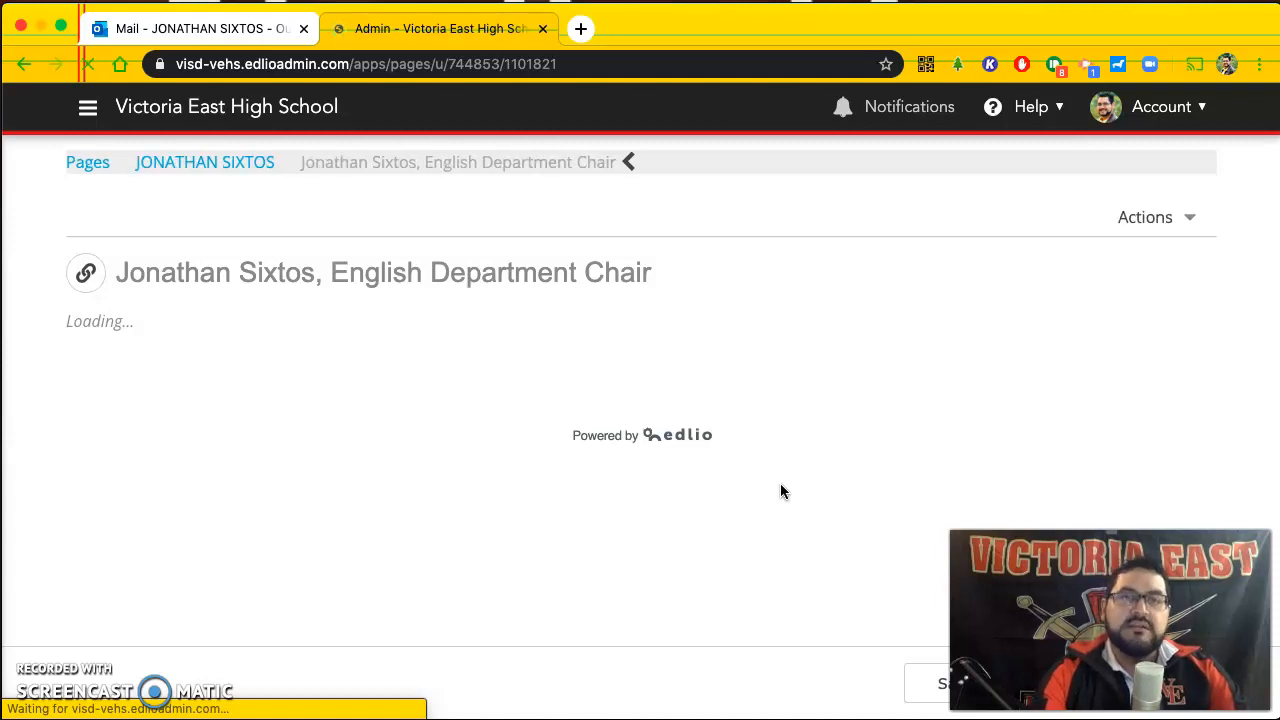
Open the public school website vehs.visd.net in a new browser tab.
click(580, 28)
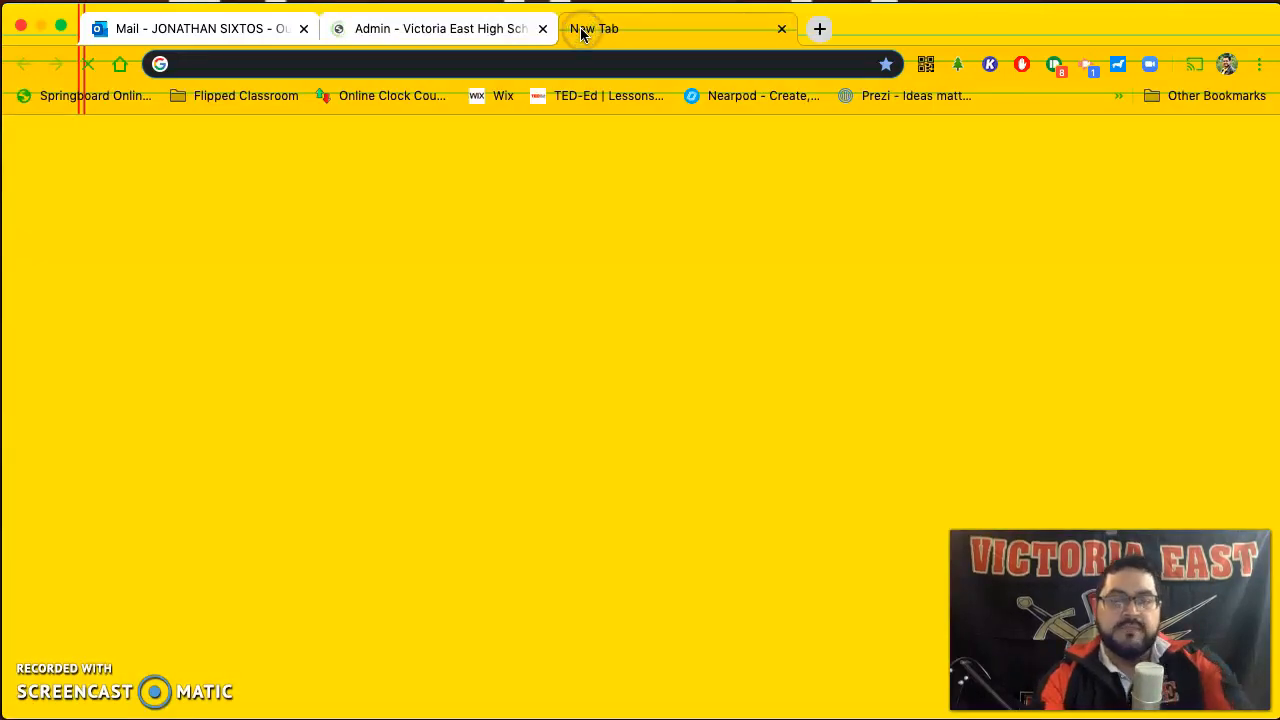
text(ve)
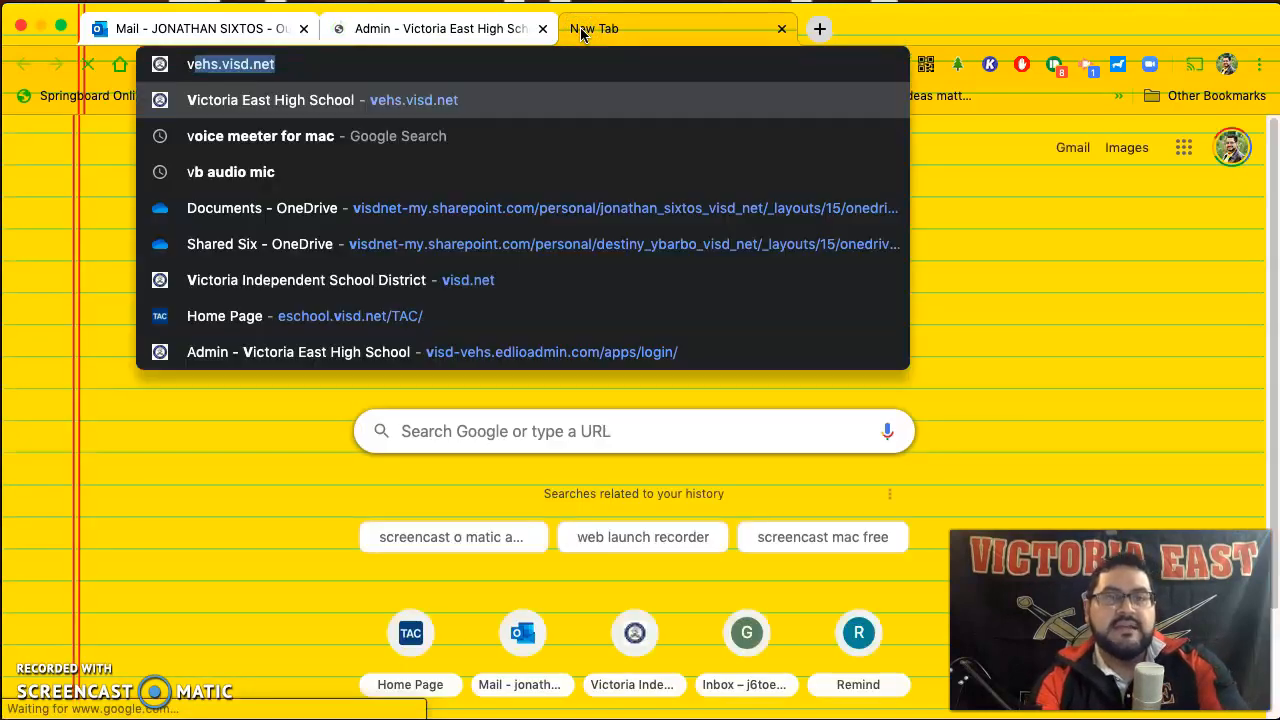
key(BackSpace)
key(BackSpace)
key(BackSpace)
text(v)
key(BackSpace)
text(ehs)
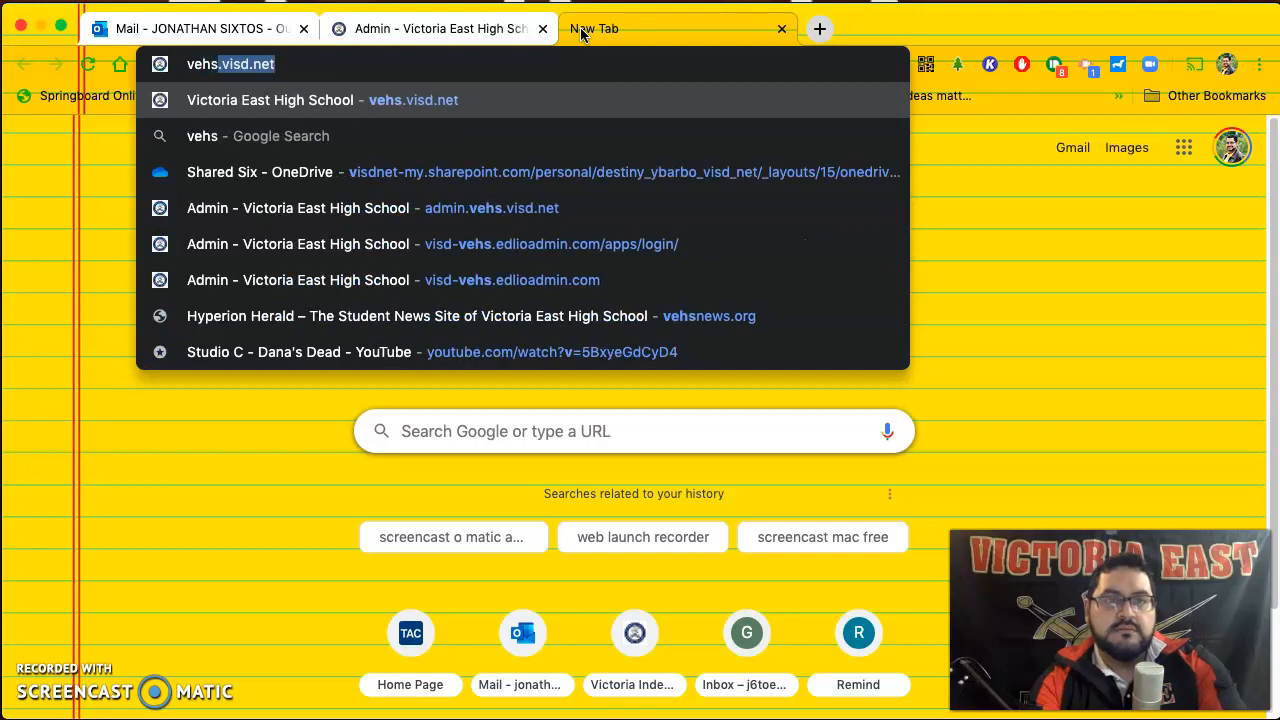
key(Return)
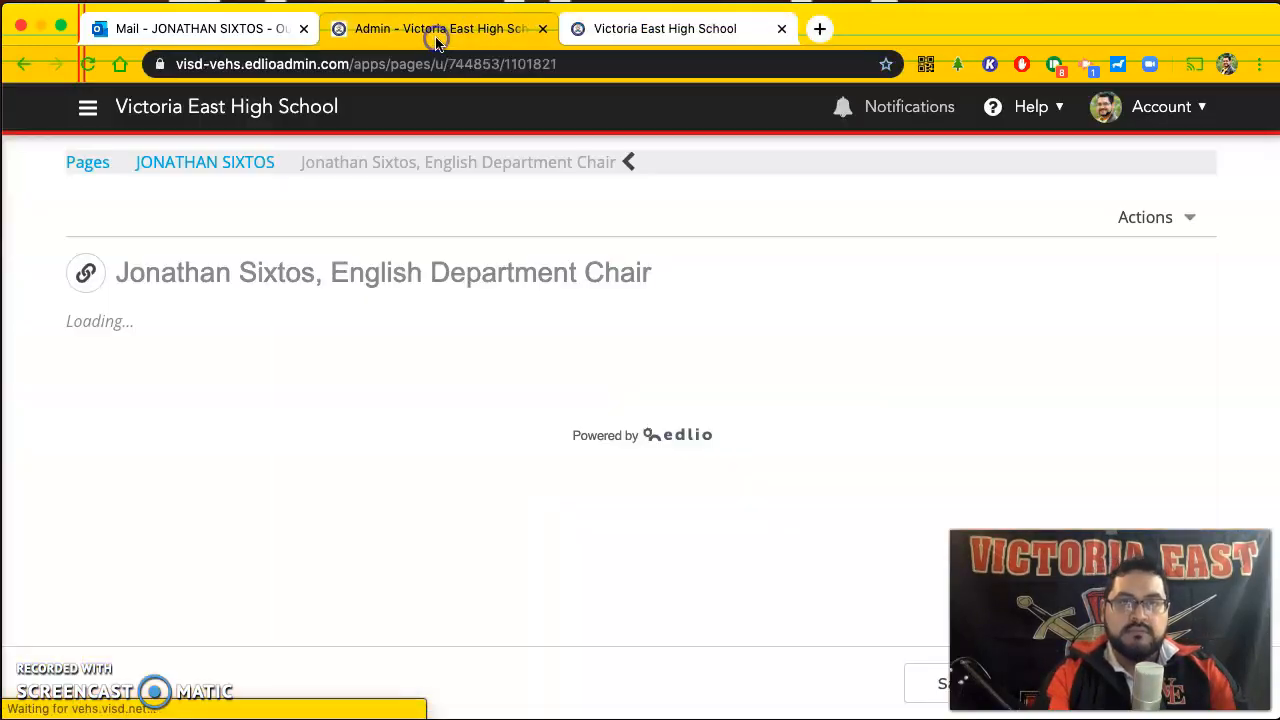
Return to the admin page editor and look through the content blocks of the English Department Chair page.
scroll(415, 277, down, 10)
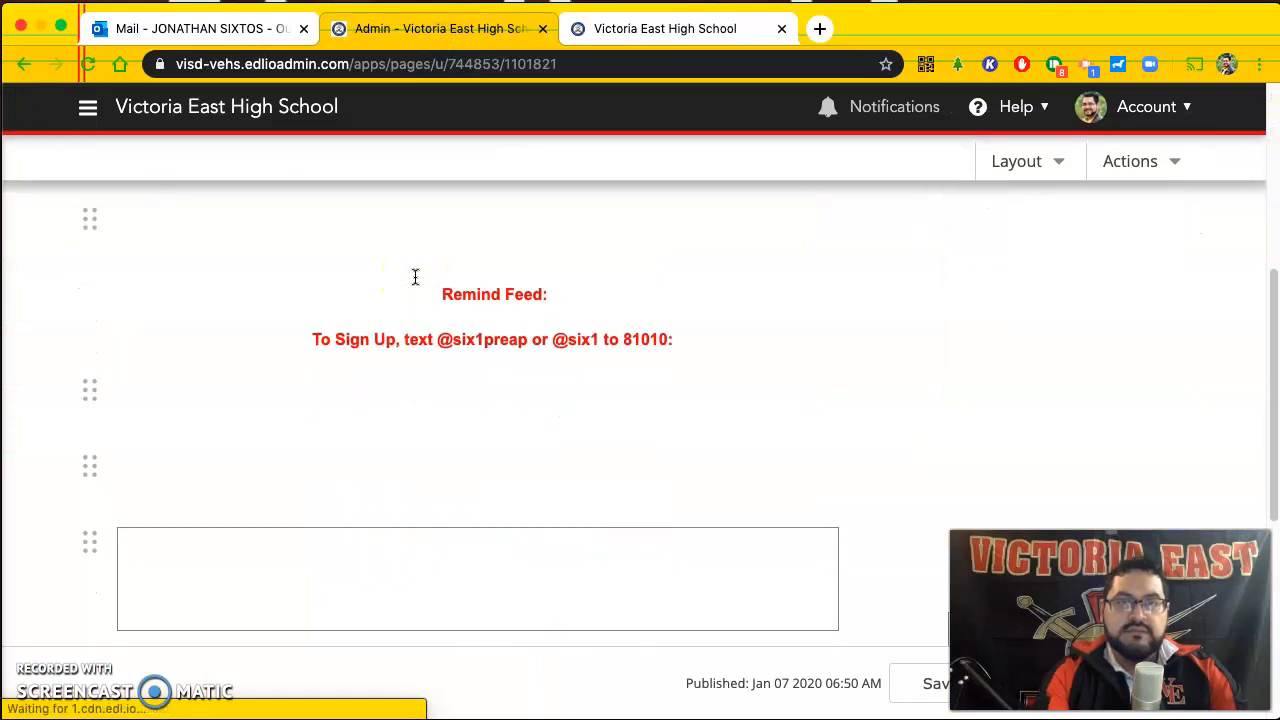
scroll(415, 277, down, 3)
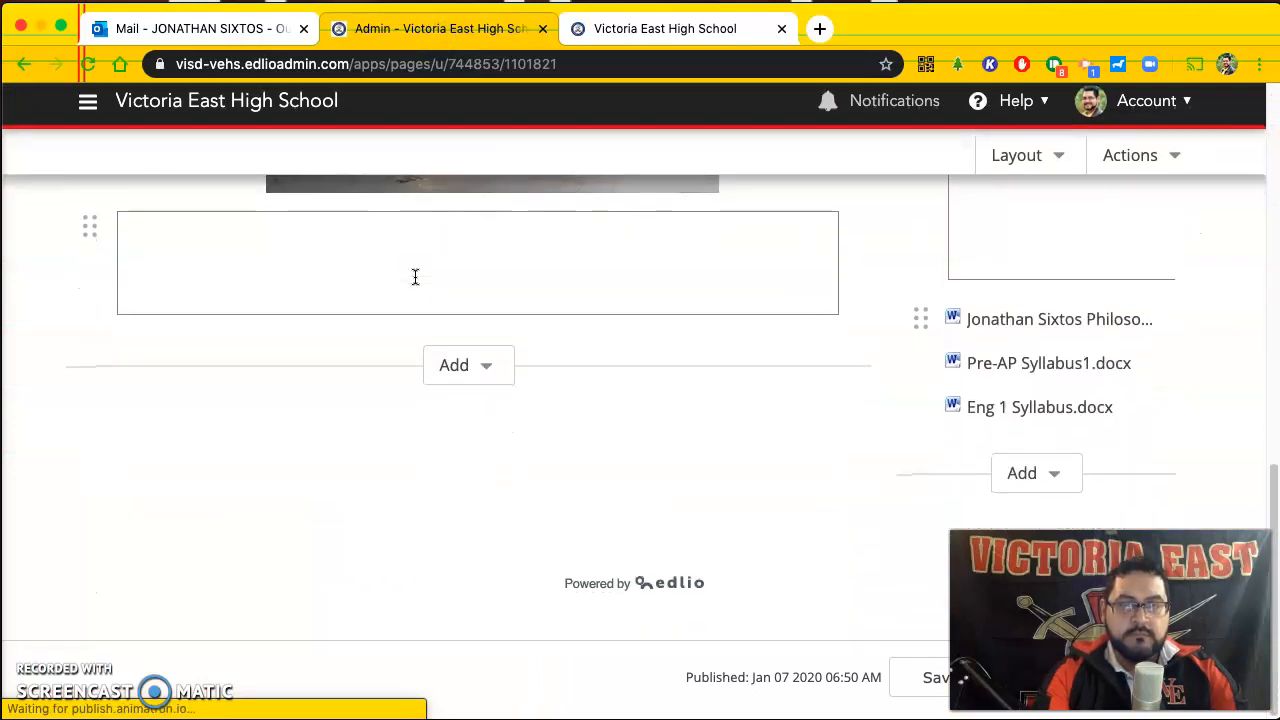
scroll(415, 277, up, 1)
scroll(415, 277, up, 12)
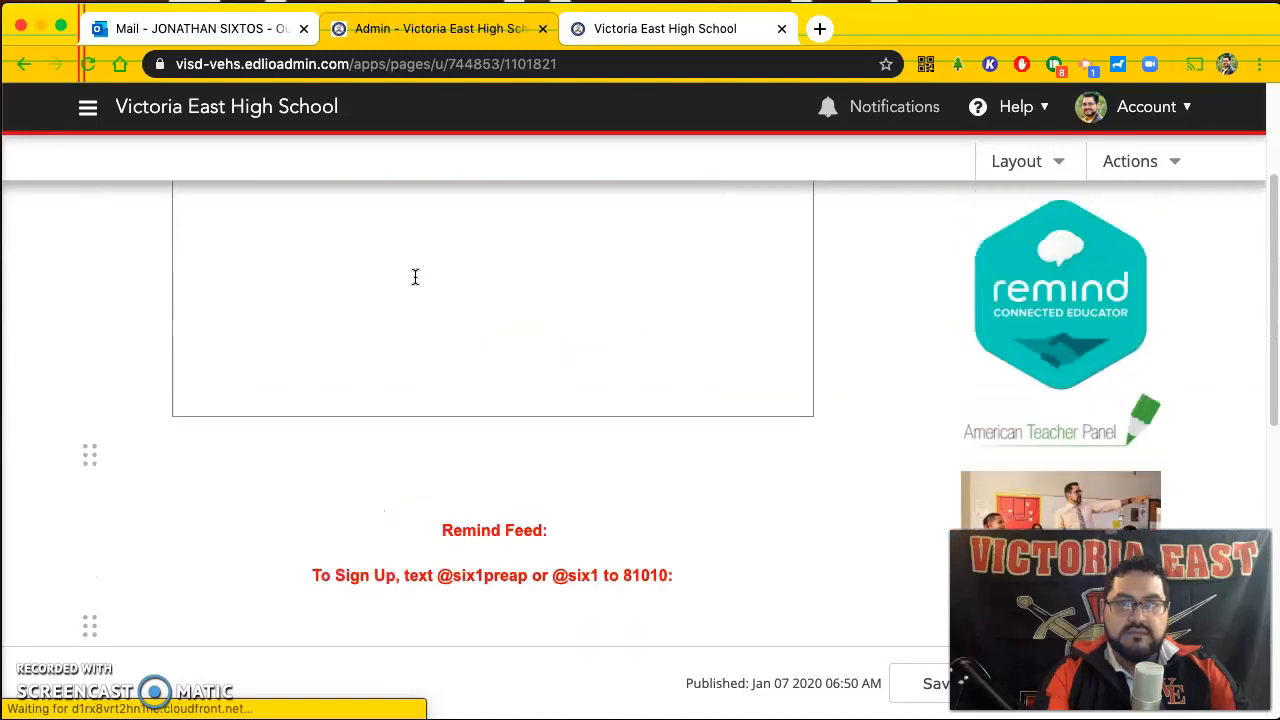
On the public school site, dismiss the COVID-19 notice and open the English Department Chair's page from the ELAR staff list.
click(678, 30)
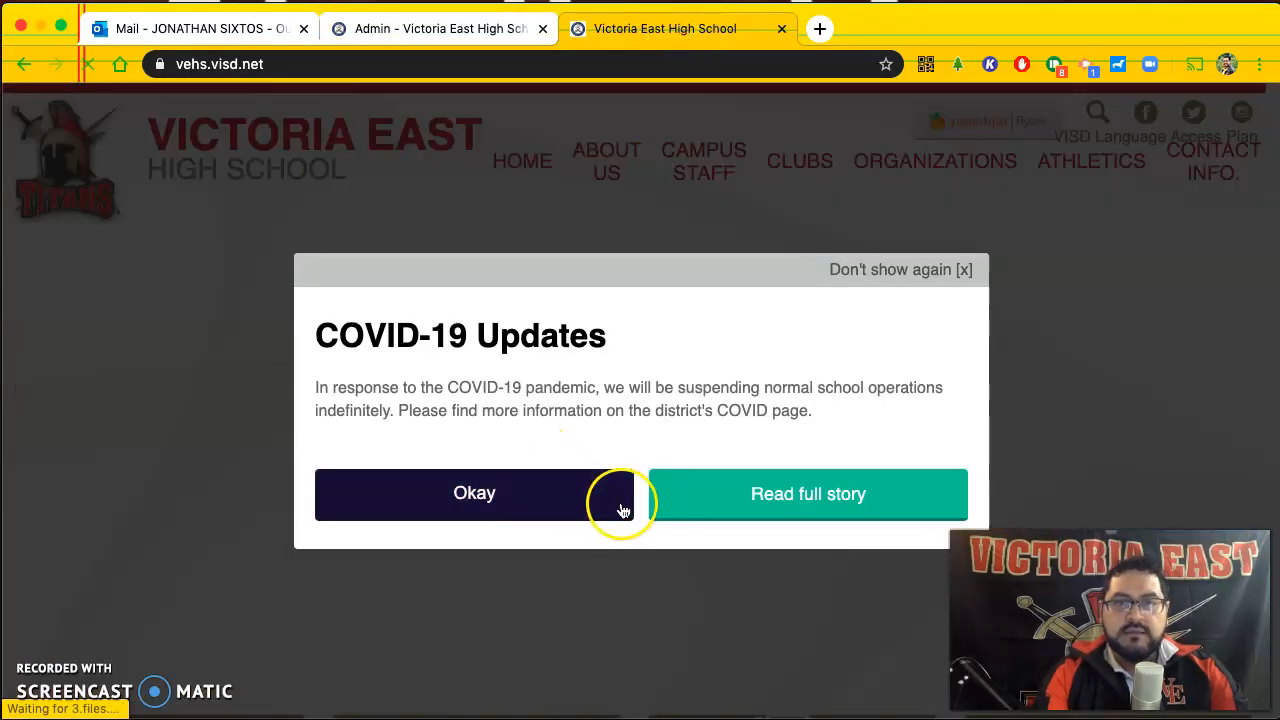
click(622, 511)
mouse_move(716, 162)
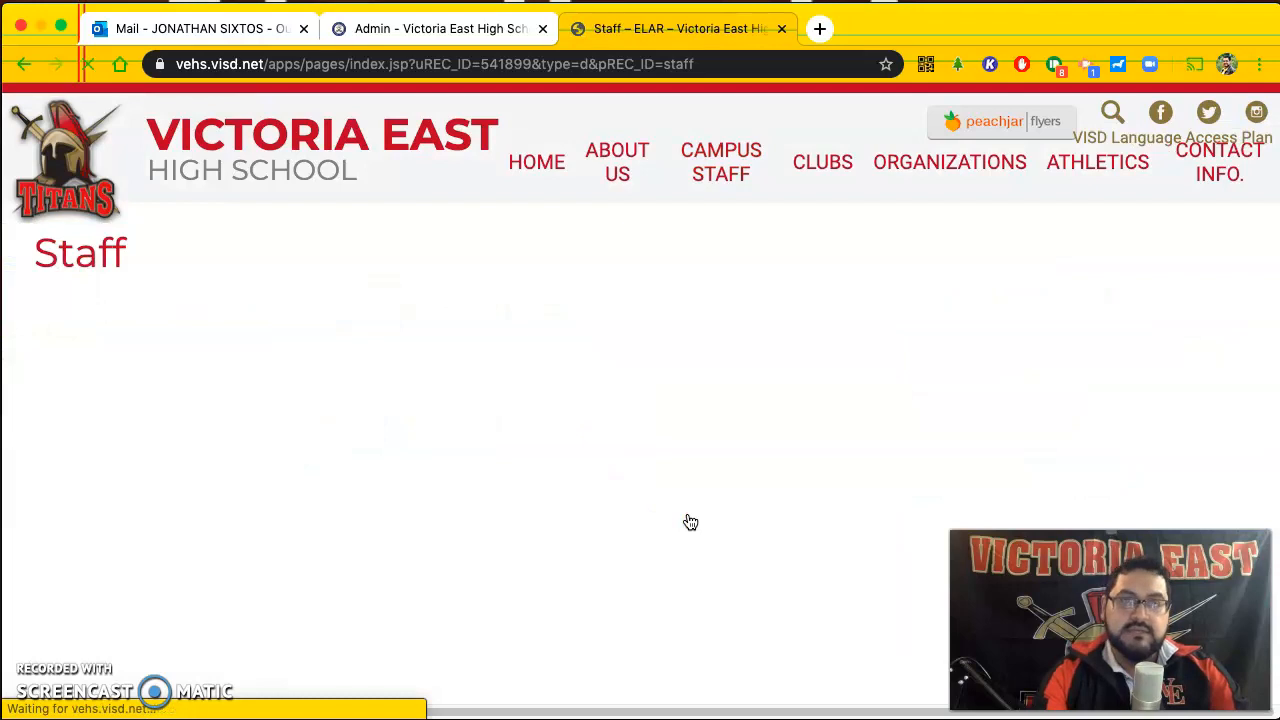
click(691, 400)
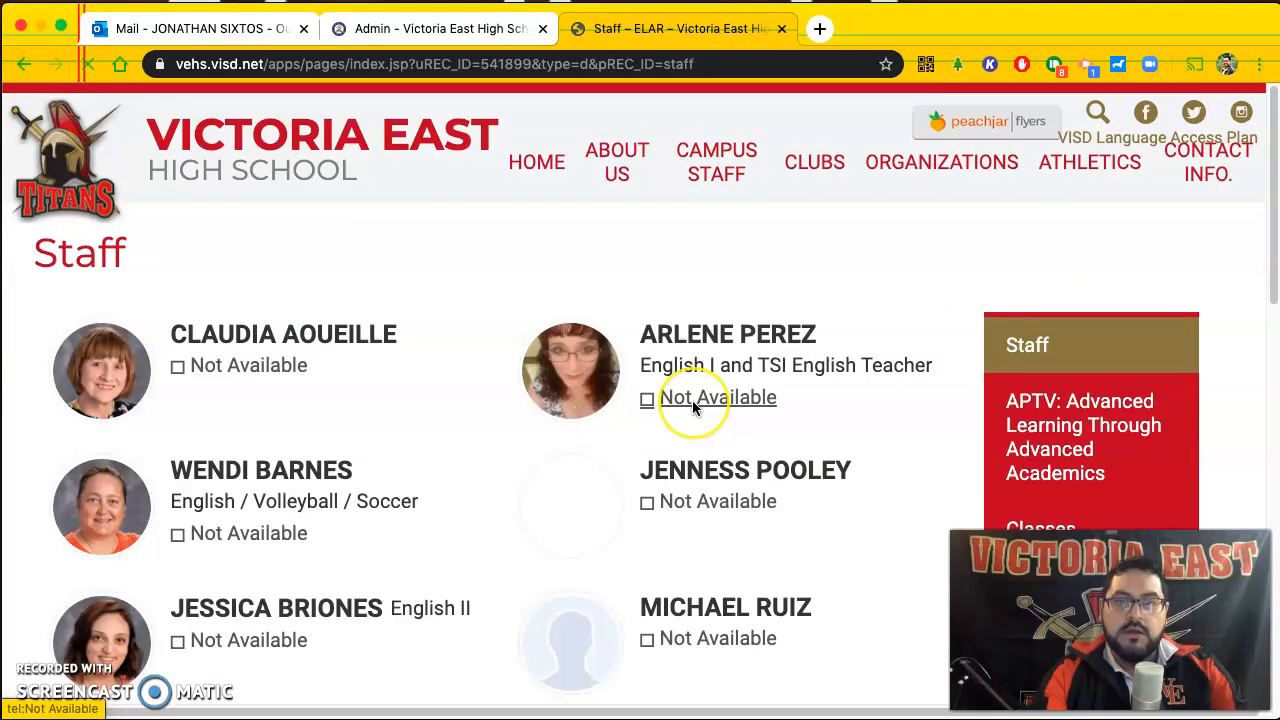
scroll(693, 403, down, 3)
scroll(693, 407, down, 3)
click(695, 370)
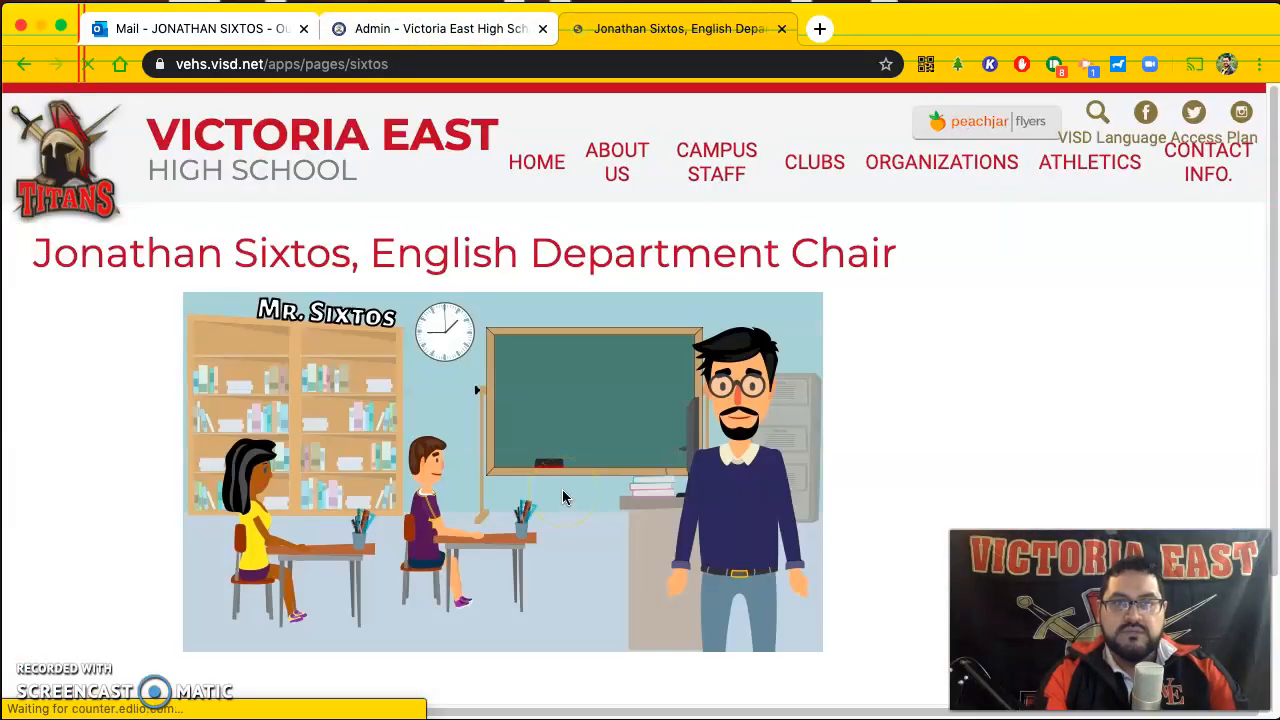
Review the published teacher page from the welcome animation through the Remind feed and Flipped Classroom block to the podcast player.
scroll(563, 495, down, 3)
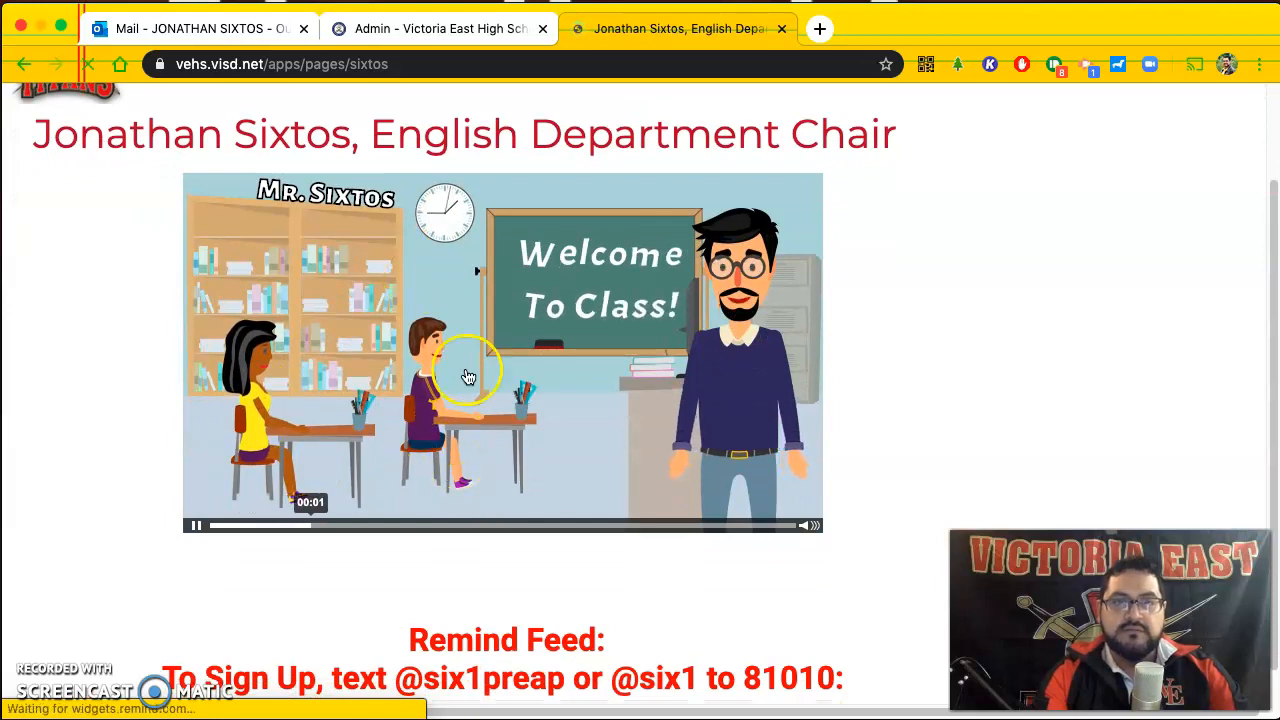
scroll(840, 400, down, 1)
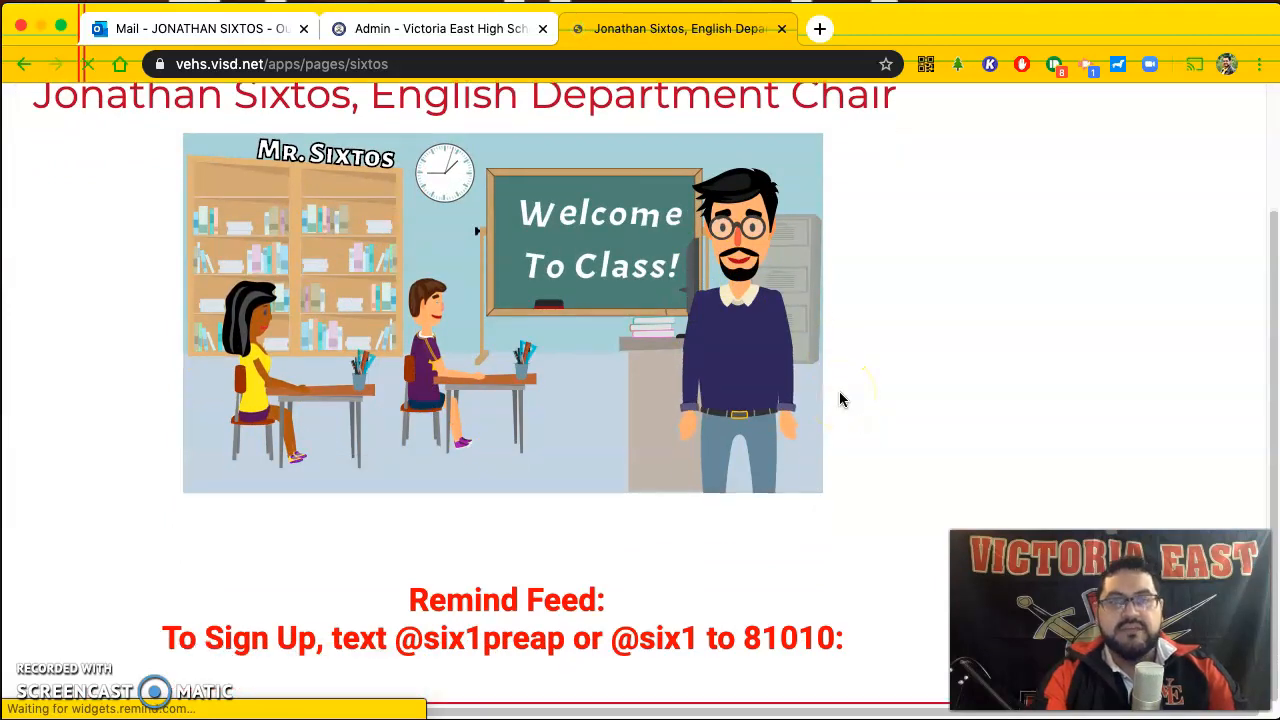
scroll(840, 400, down, 4)
scroll(840, 400, down, 4)
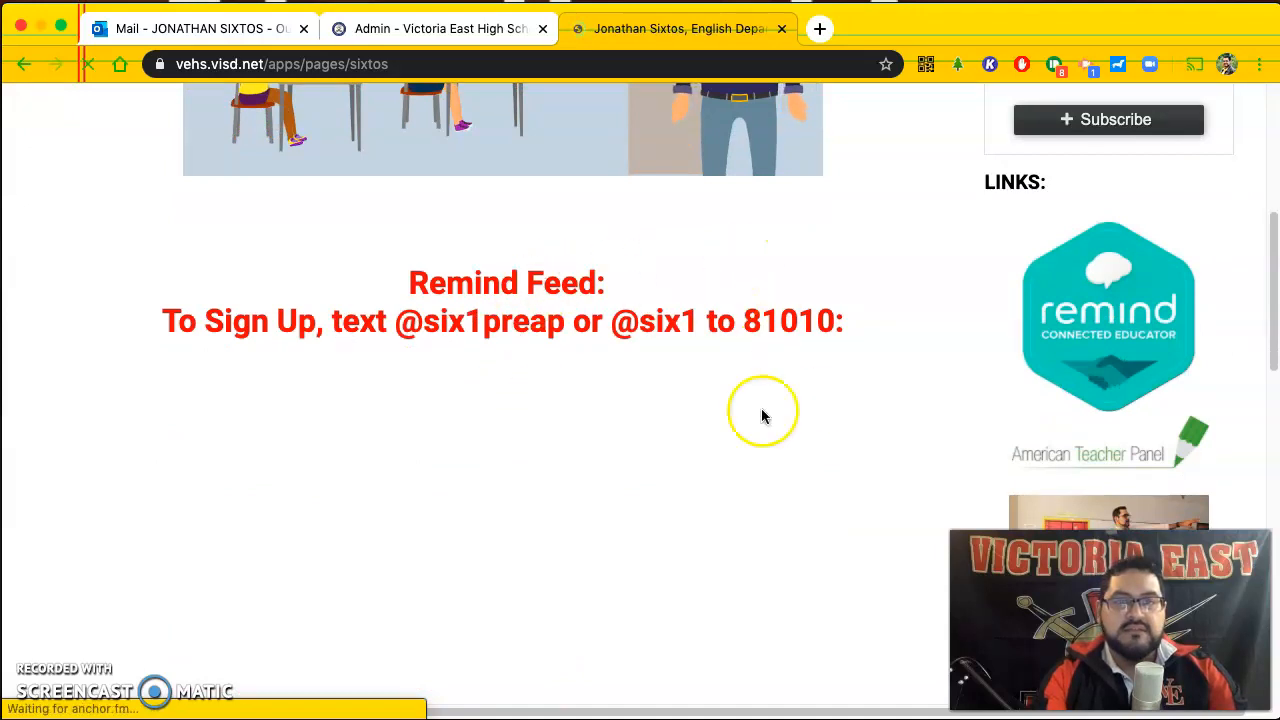
scroll(804, 460, down, 5)
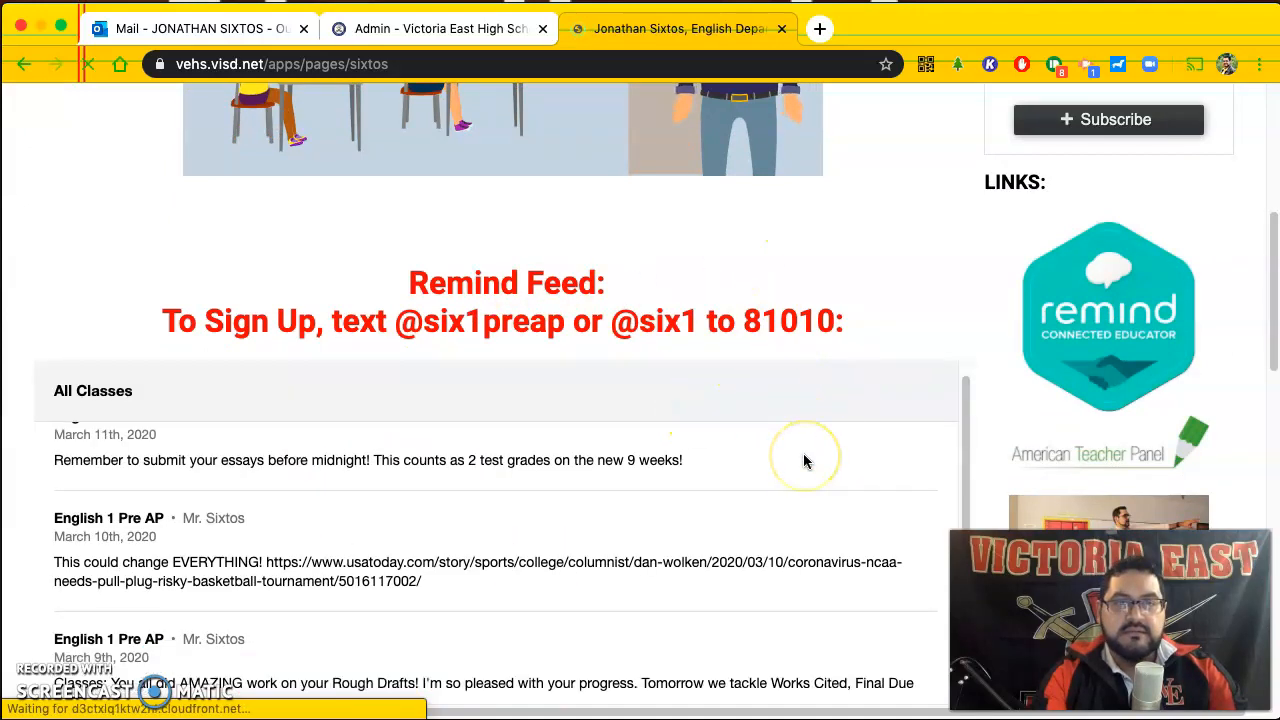
scroll(803, 457, down, 5)
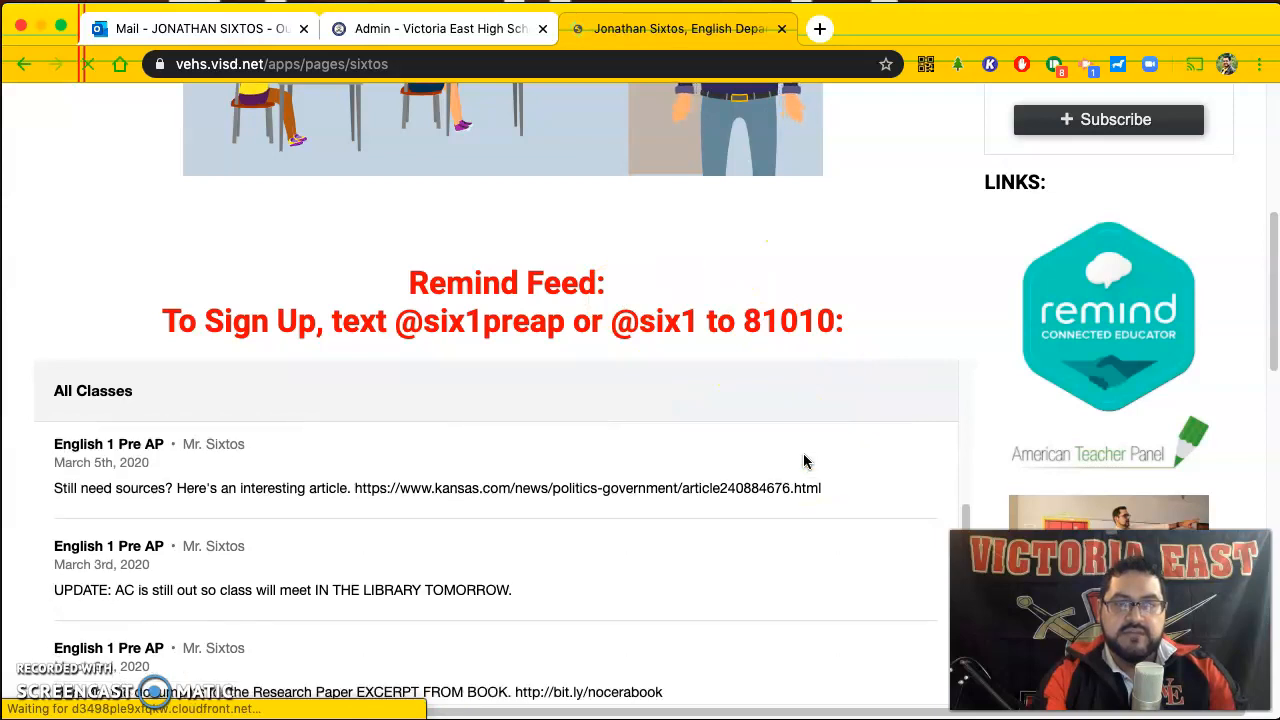
scroll(886, 263, down, 5)
scroll(666, 343, down, 2)
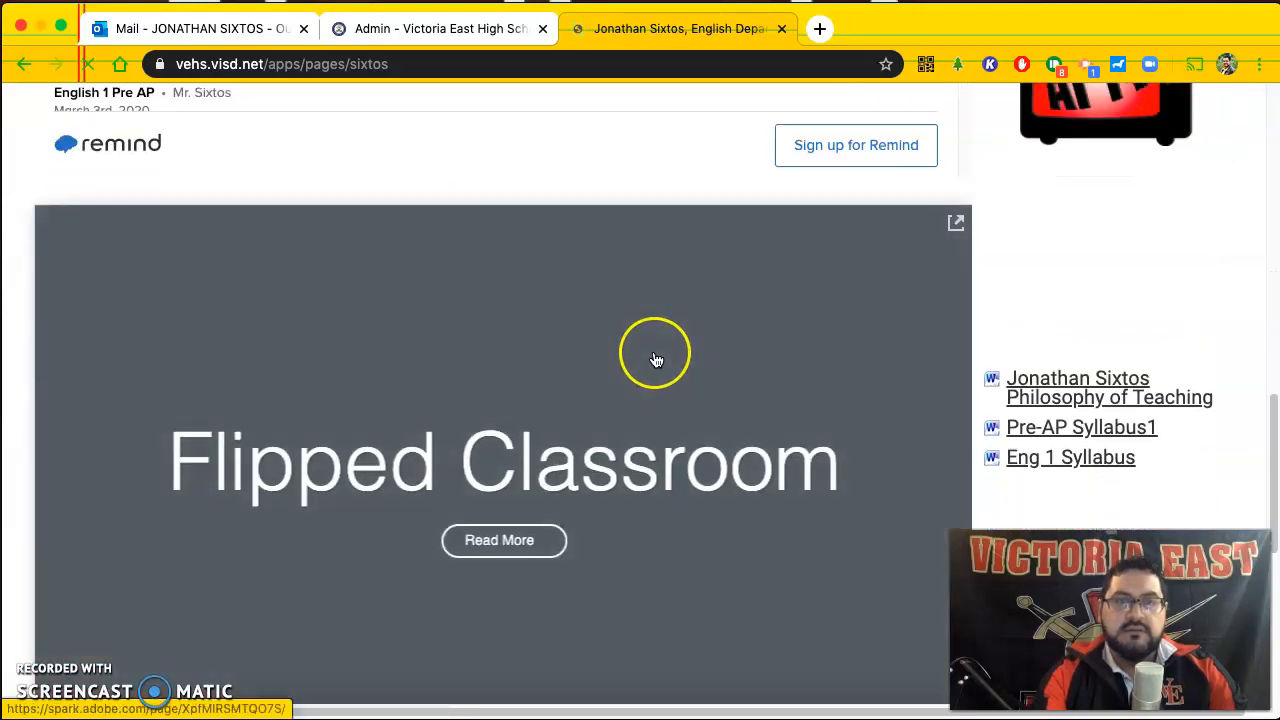
scroll(668, 455, down, 2)
scroll(669, 460, down, 2)
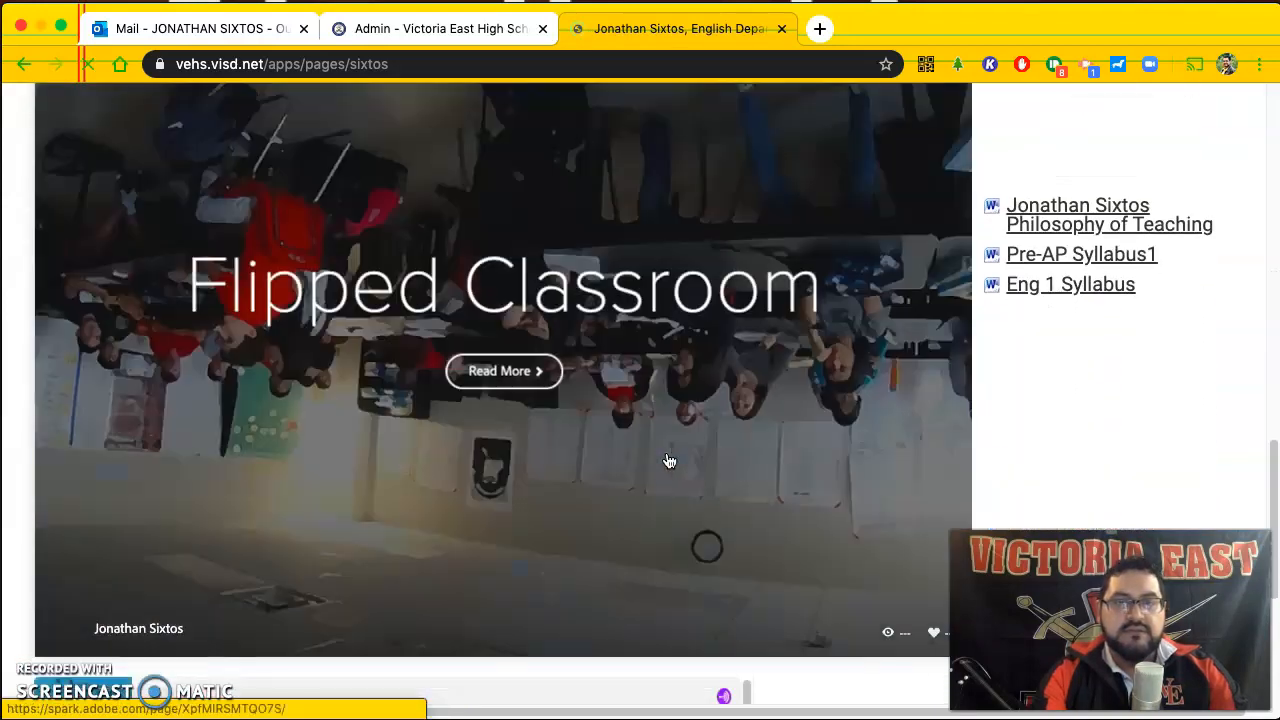
scroll(921, 460, down, 1)
scroll(921, 464, down, 5)
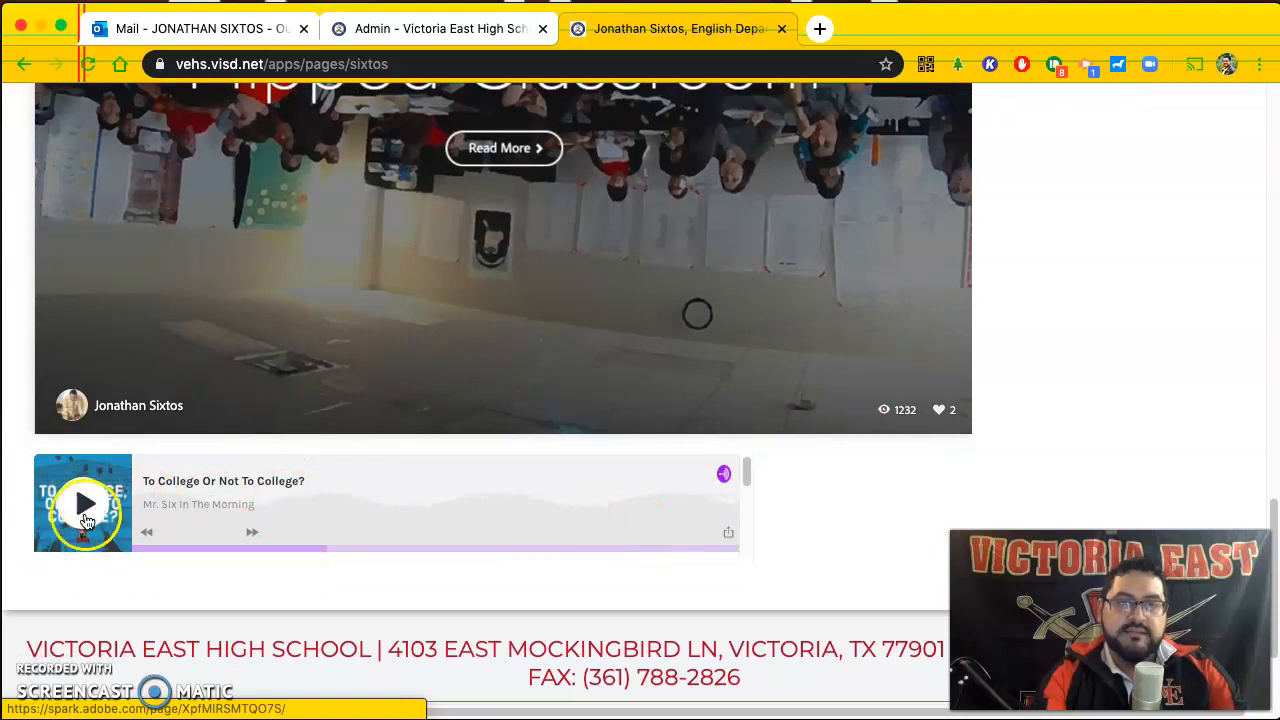
Review the linked teaching philosophy and syllabus documents and the picture links on the published teacher page.
scroll(200, 520, up, 1)
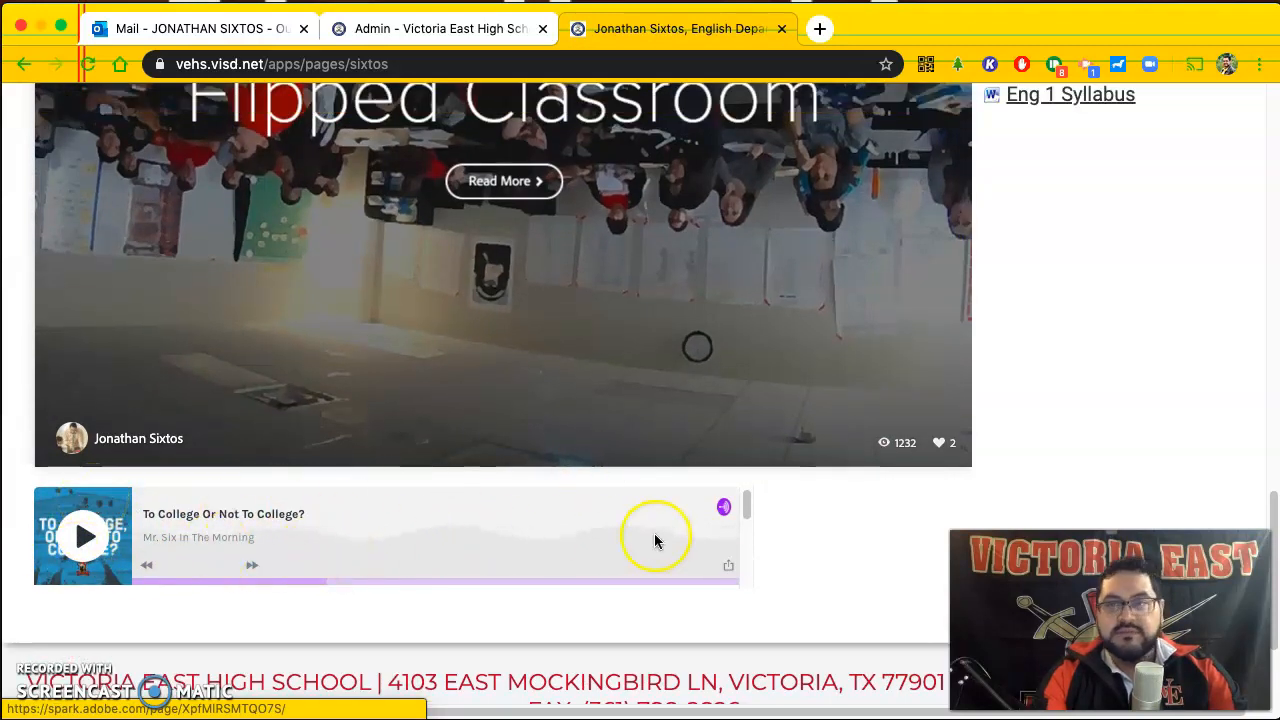
scroll(600, 540, up, 5)
scroll(1105, 432, up, 2)
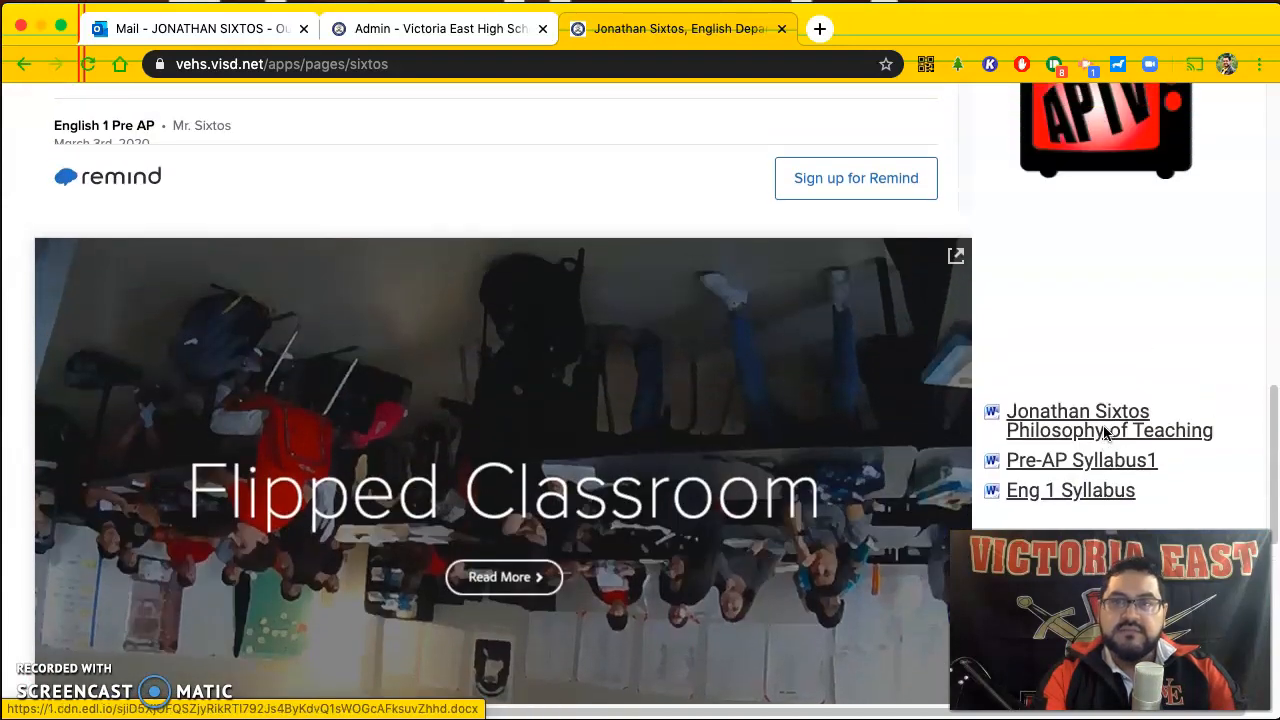
scroll(1105, 430, down, 1)
scroll(1105, 430, up, 4)
scroll(1105, 432, up, 6)
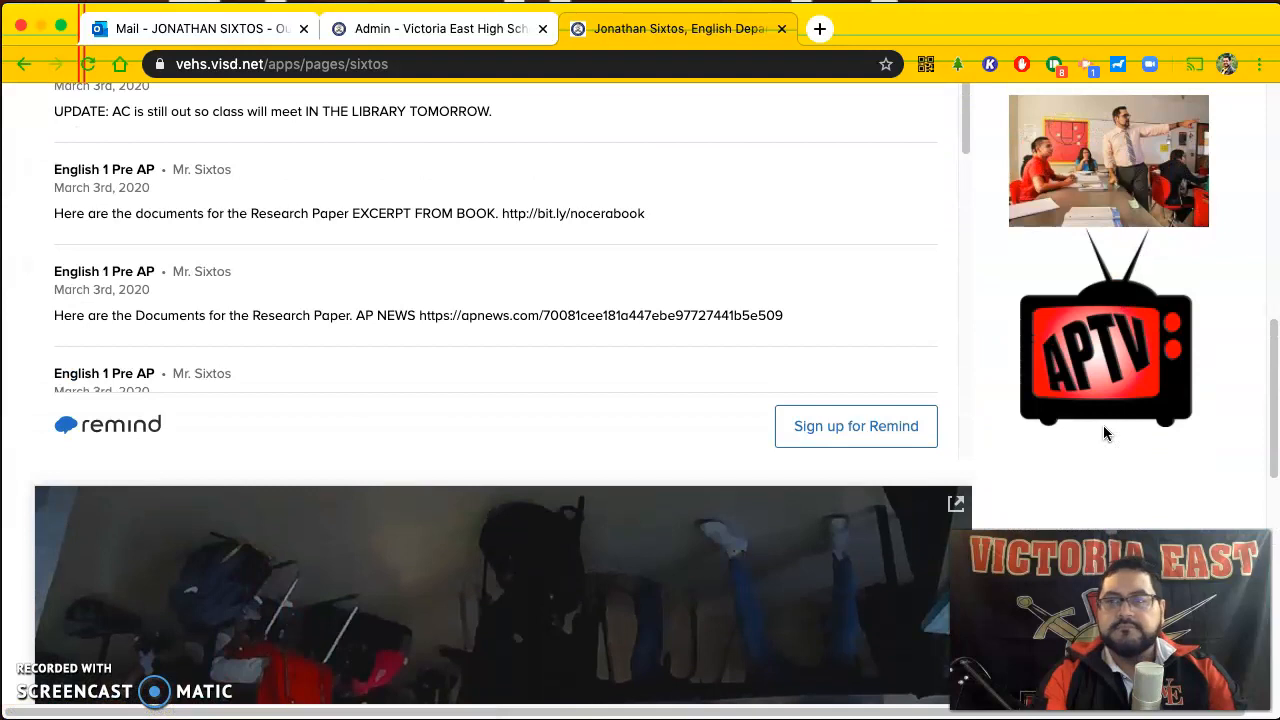
scroll(1105, 432, up, 7)
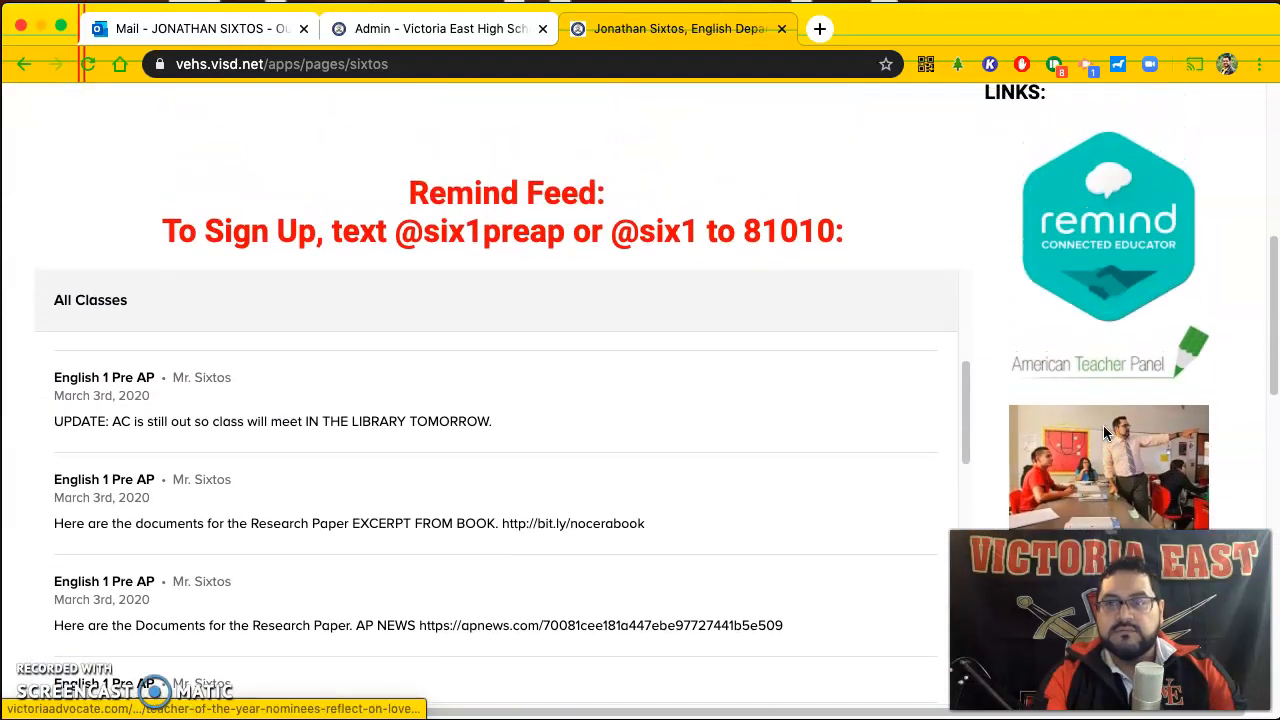
scroll(1105, 432, up, 3)
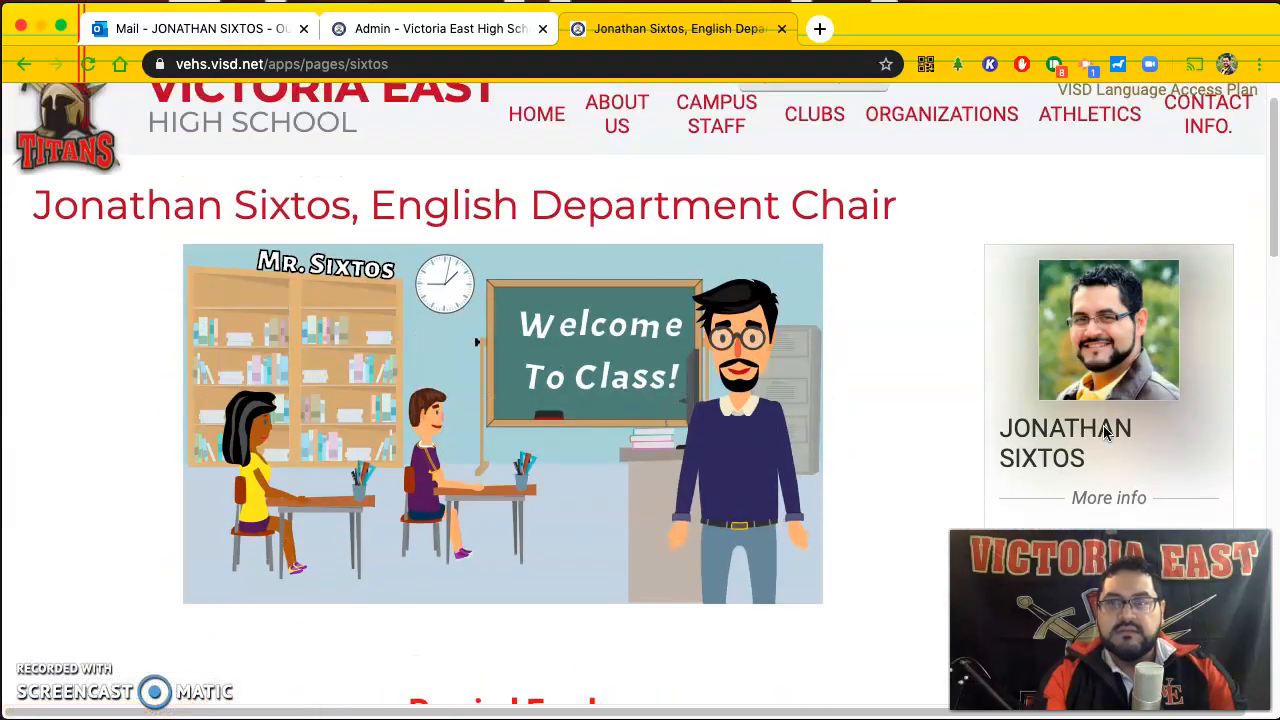
Show the additional contact information on the teacher's profile card.
scroll(1103, 430, down, 3)
click(1106, 395)
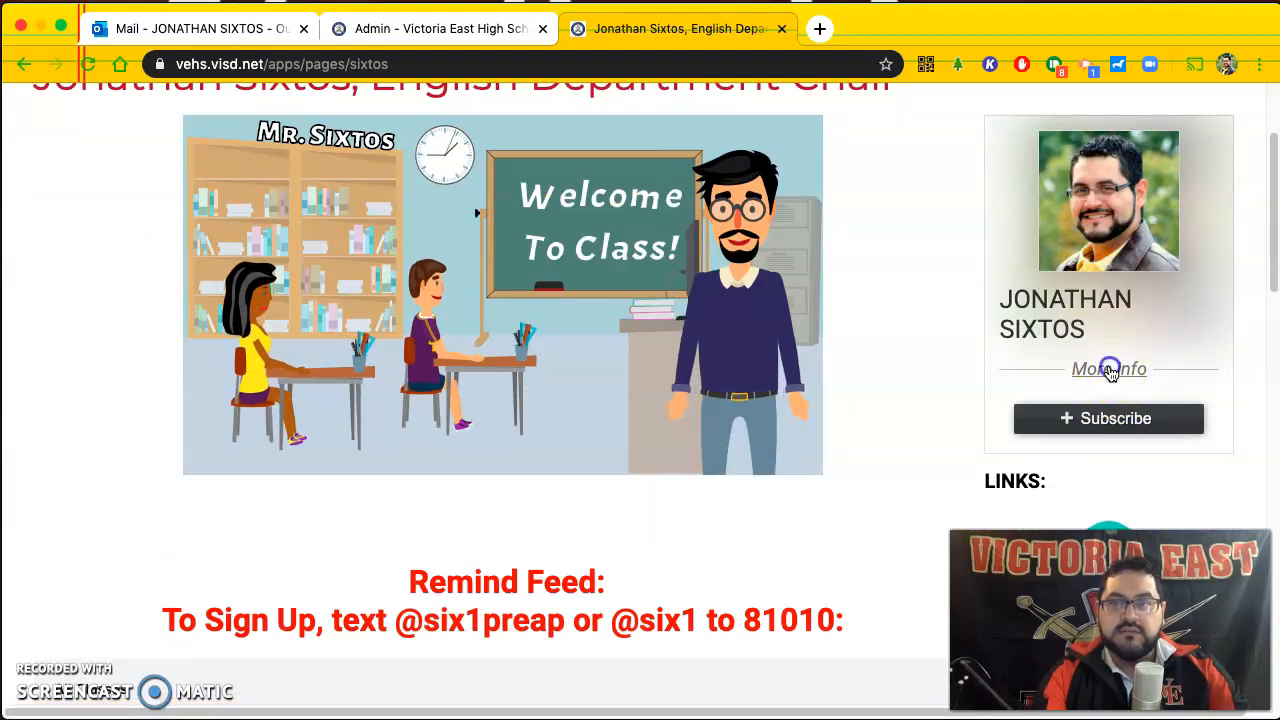
click(1109, 370)
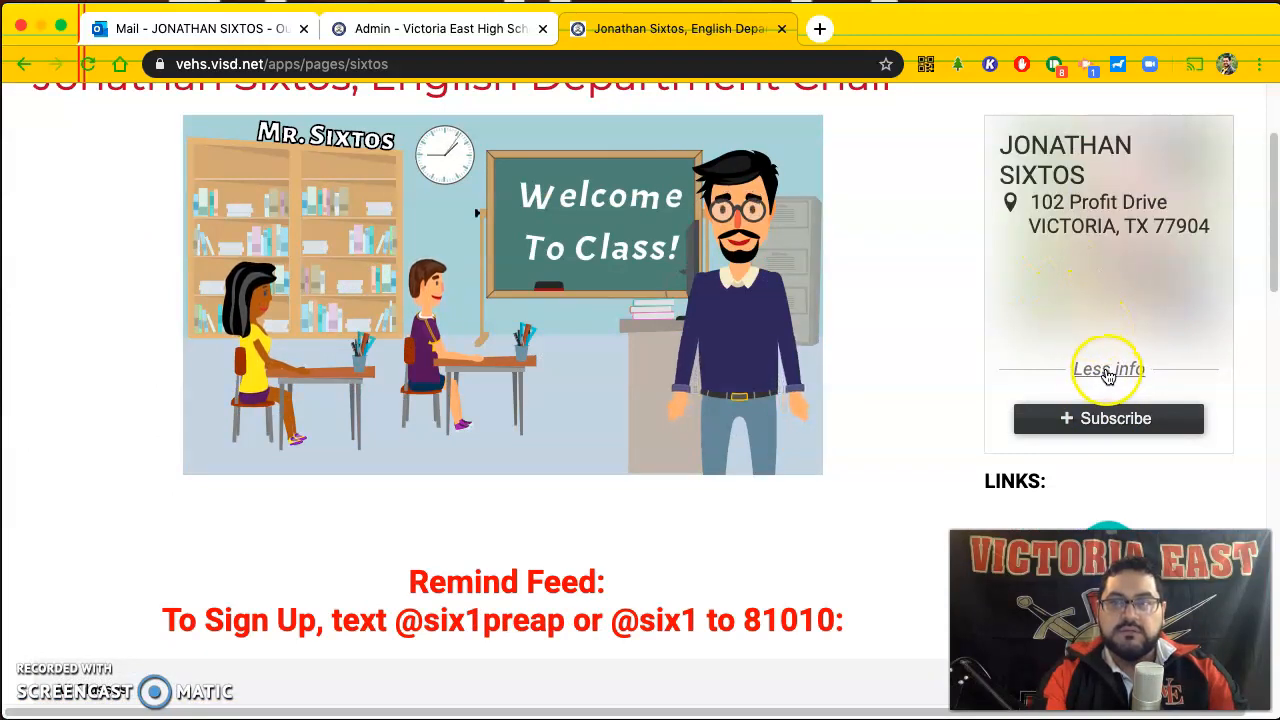
Hide the additional contact information on the teacher's profile card and return to the beginning of the page.
click(1108, 370)
scroll(1108, 345, down, 3)
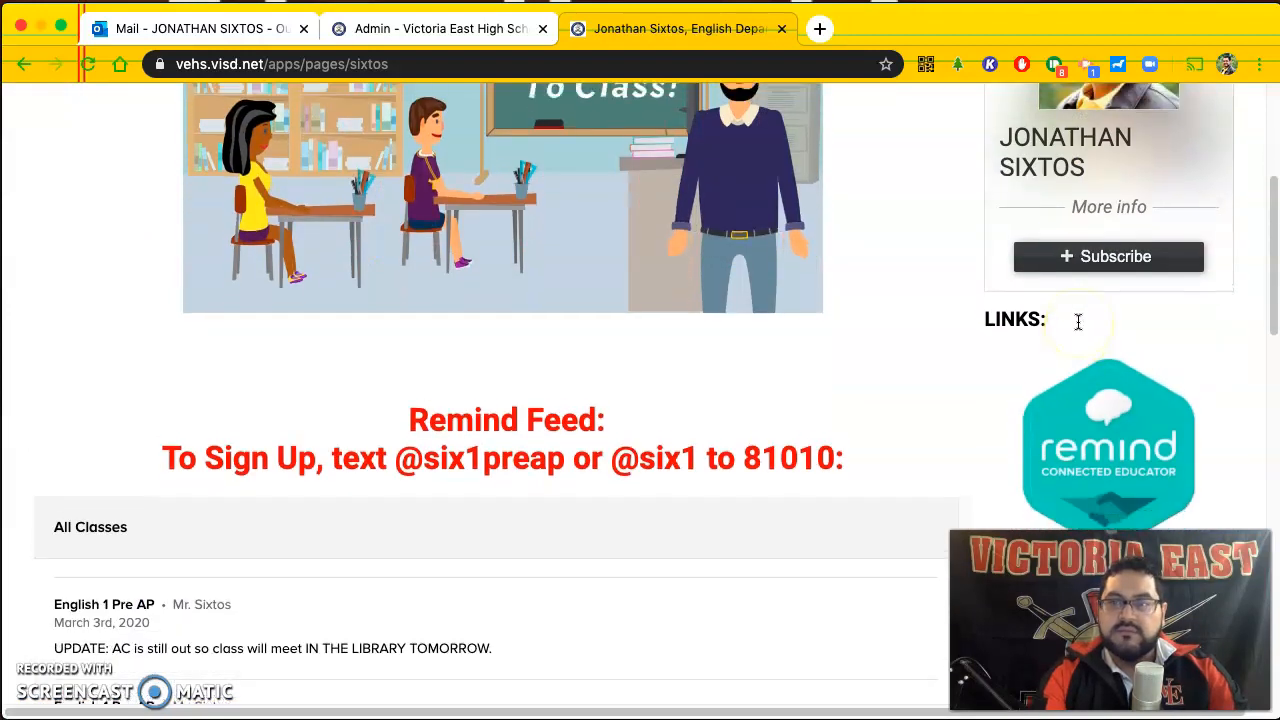
scroll(1079, 321, up, 5)
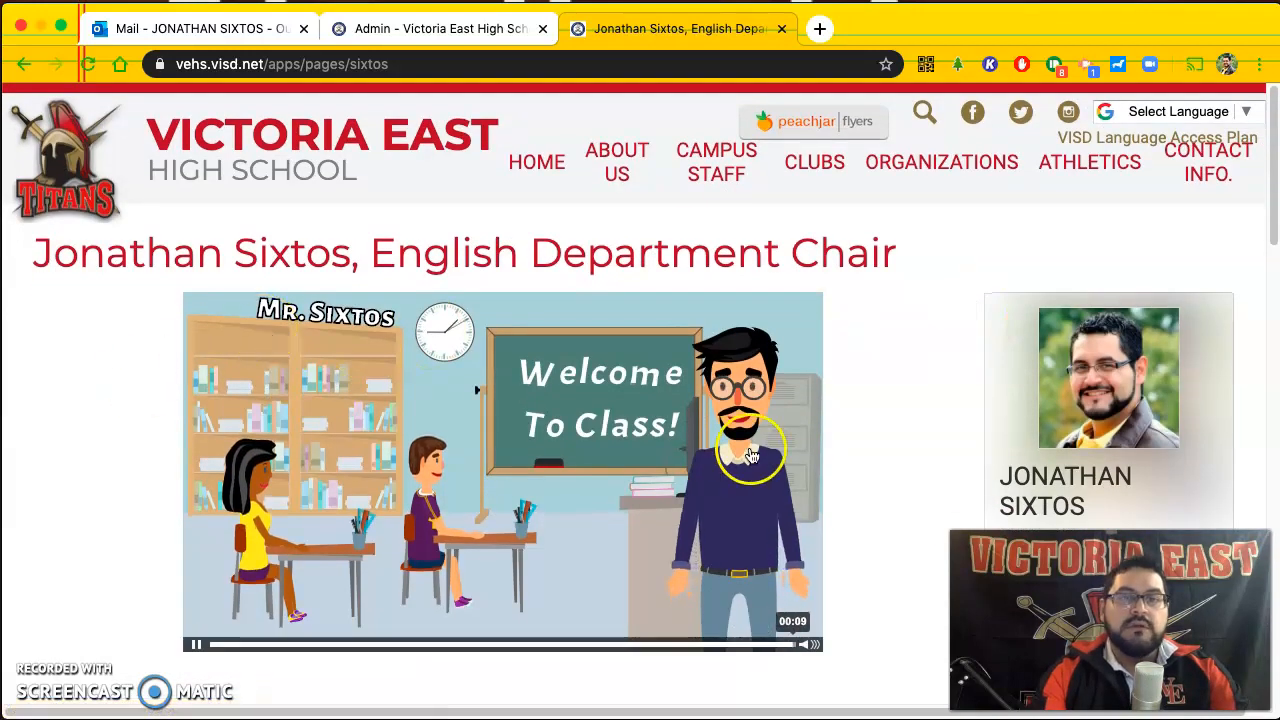
Switch to the Edlio admin editor and review the teacher page's blocks from the welcome animation to the podcast player.
click(441, 28)
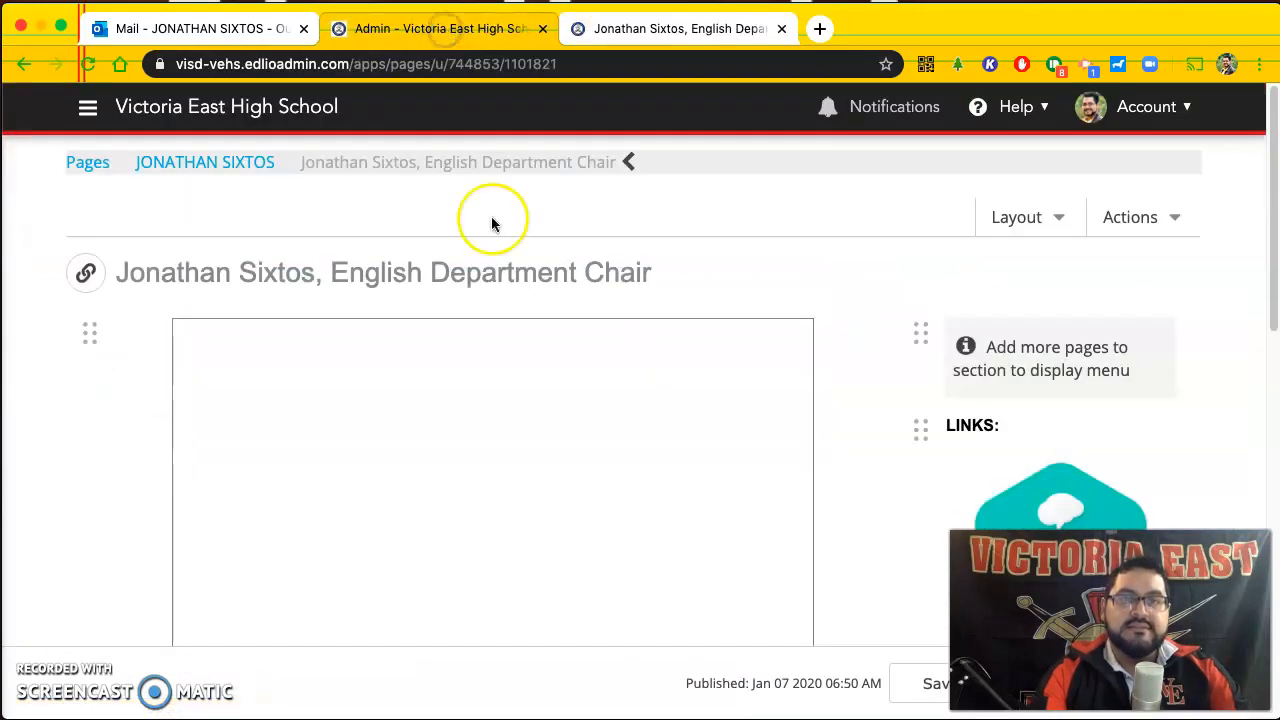
scroll(498, 259, down, 5)
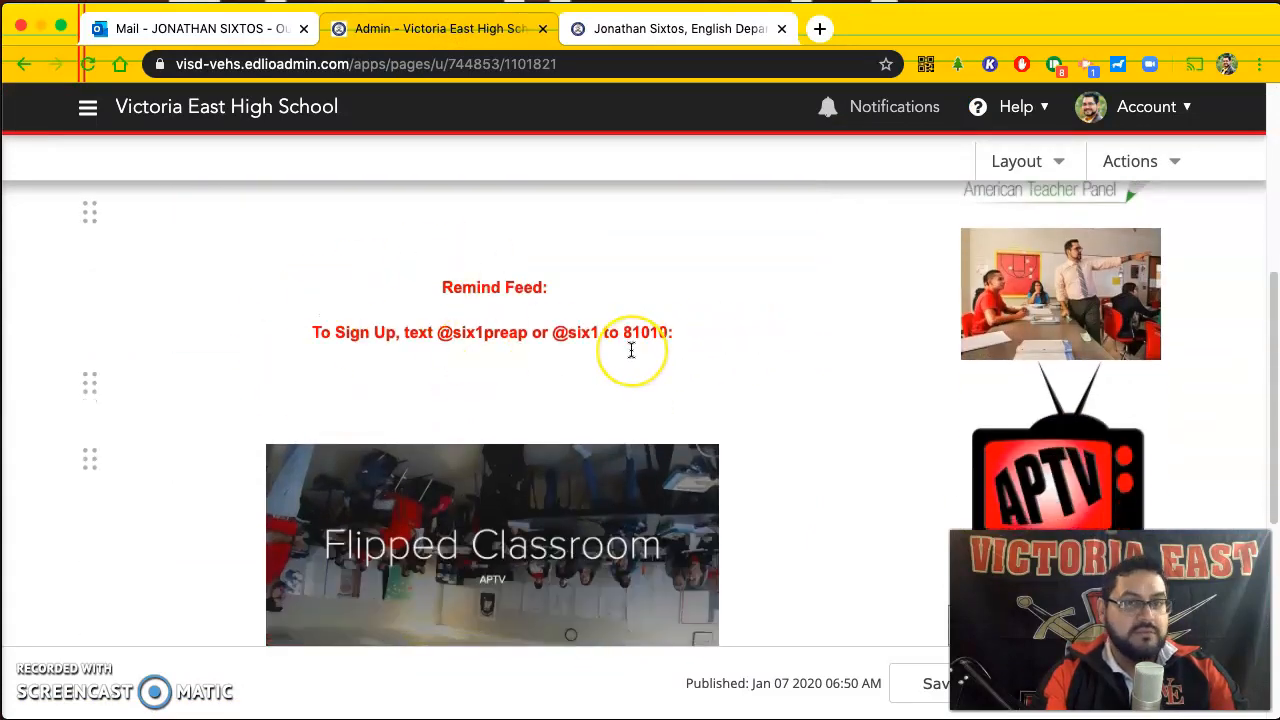
scroll(434, 391, down, 3)
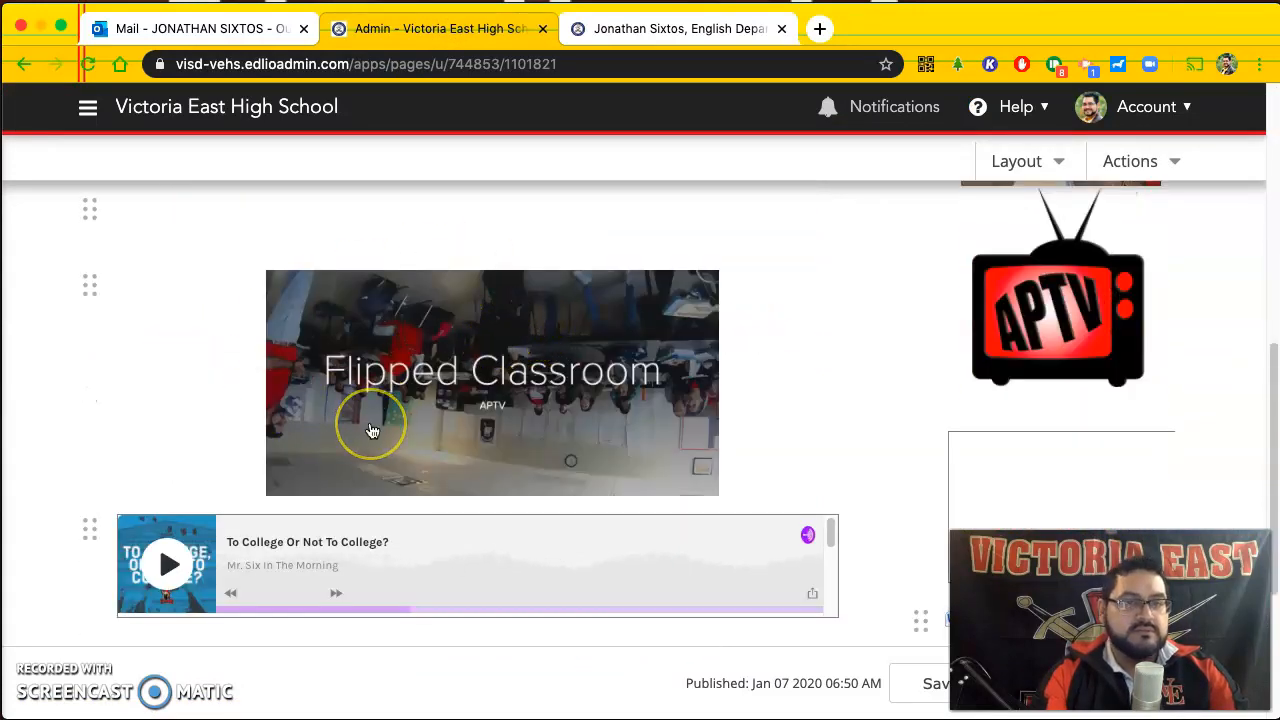
scroll(371, 430, down, 1)
scroll(371, 430, down, 3)
scroll(371, 430, up, 10)
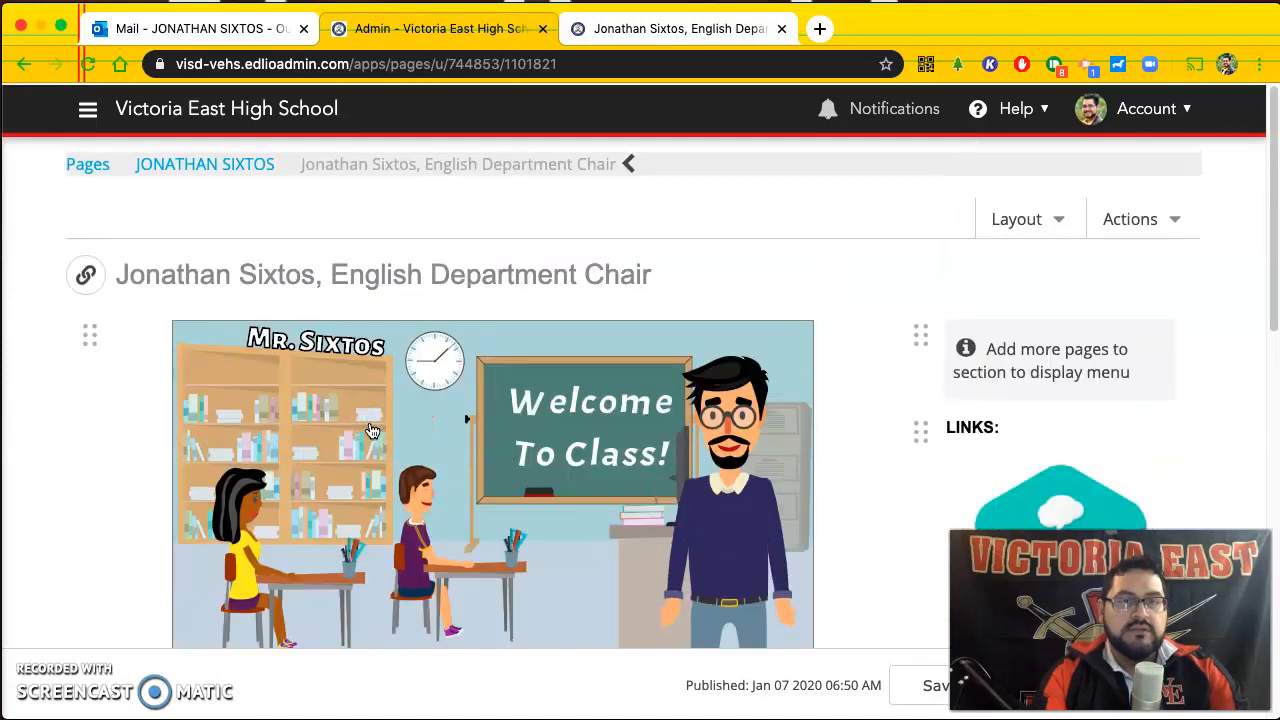
Add a content block below the podcast player with the text "This is the content for the website.".
scroll(371, 430, down, 8)
click(470, 497)
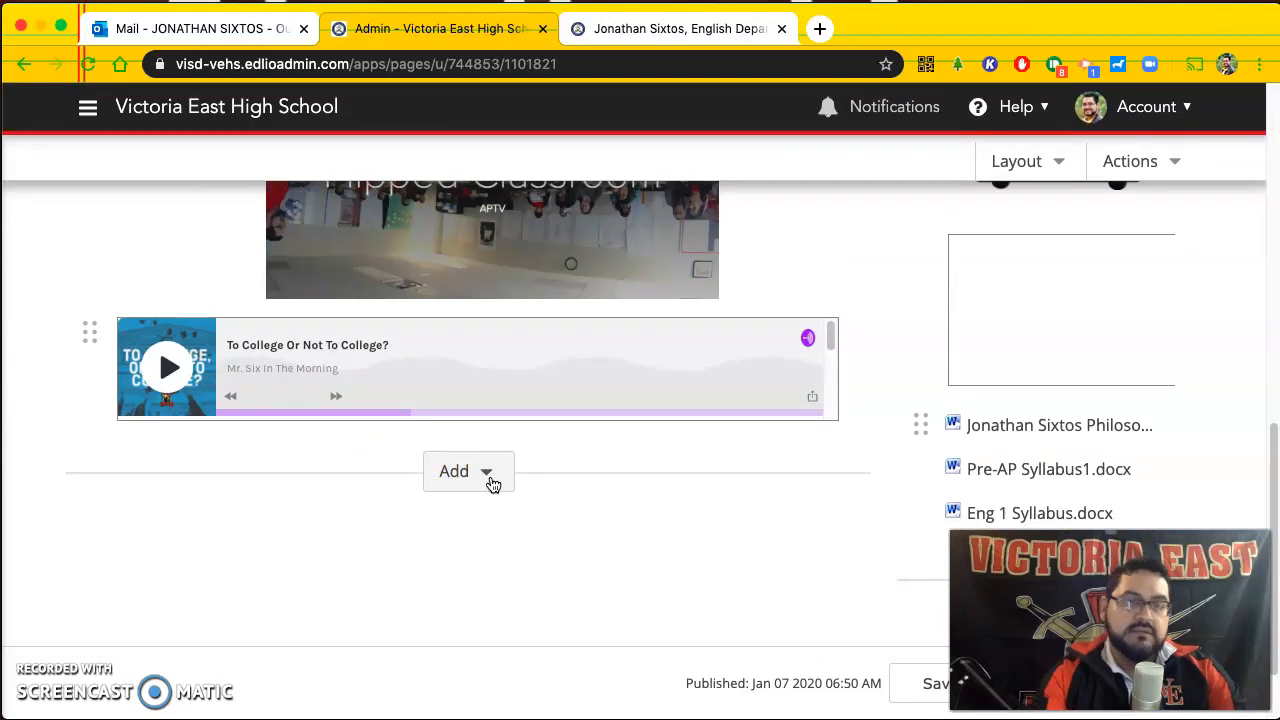
click(485, 478)
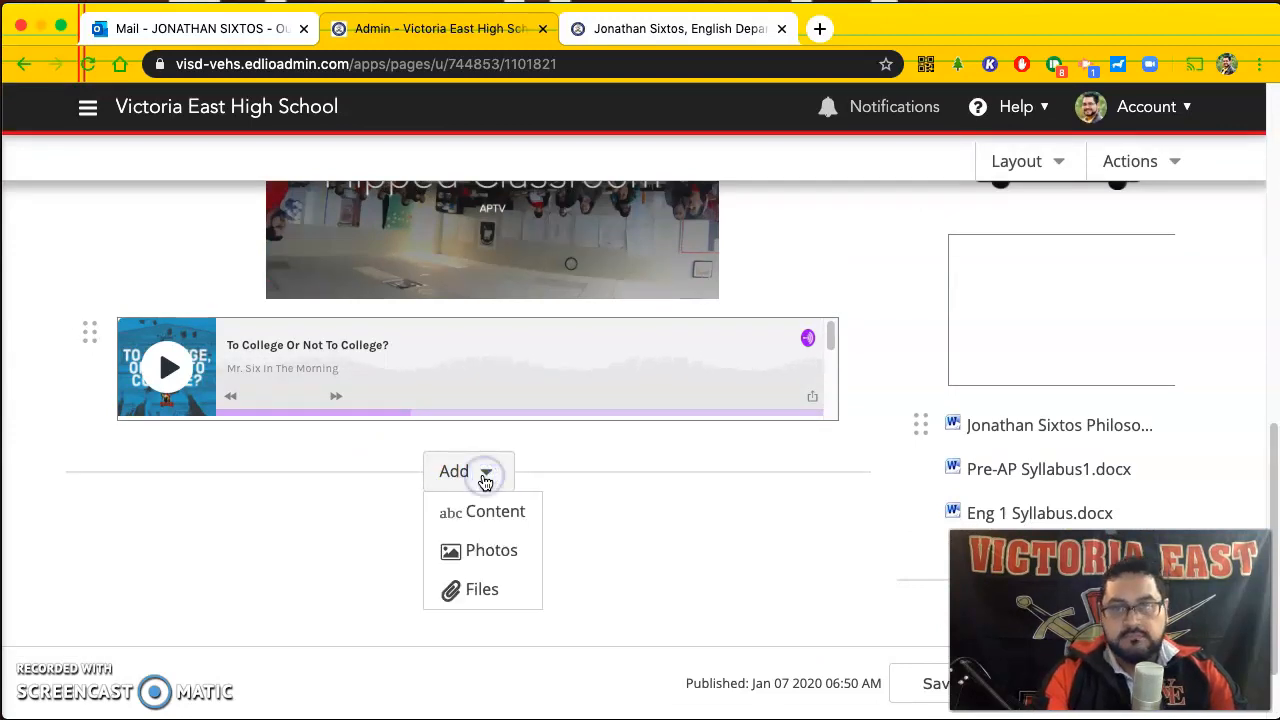
click(532, 555)
click(500, 513)
click(325, 513)
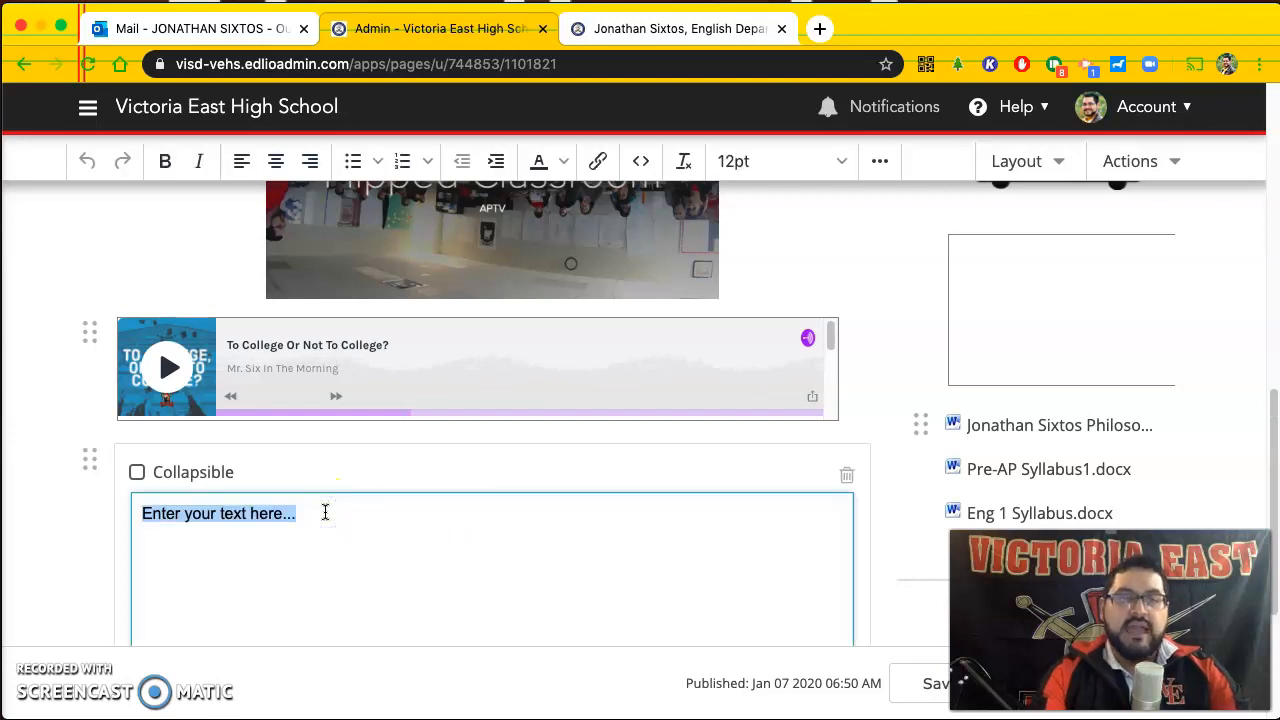
text(This is the co)
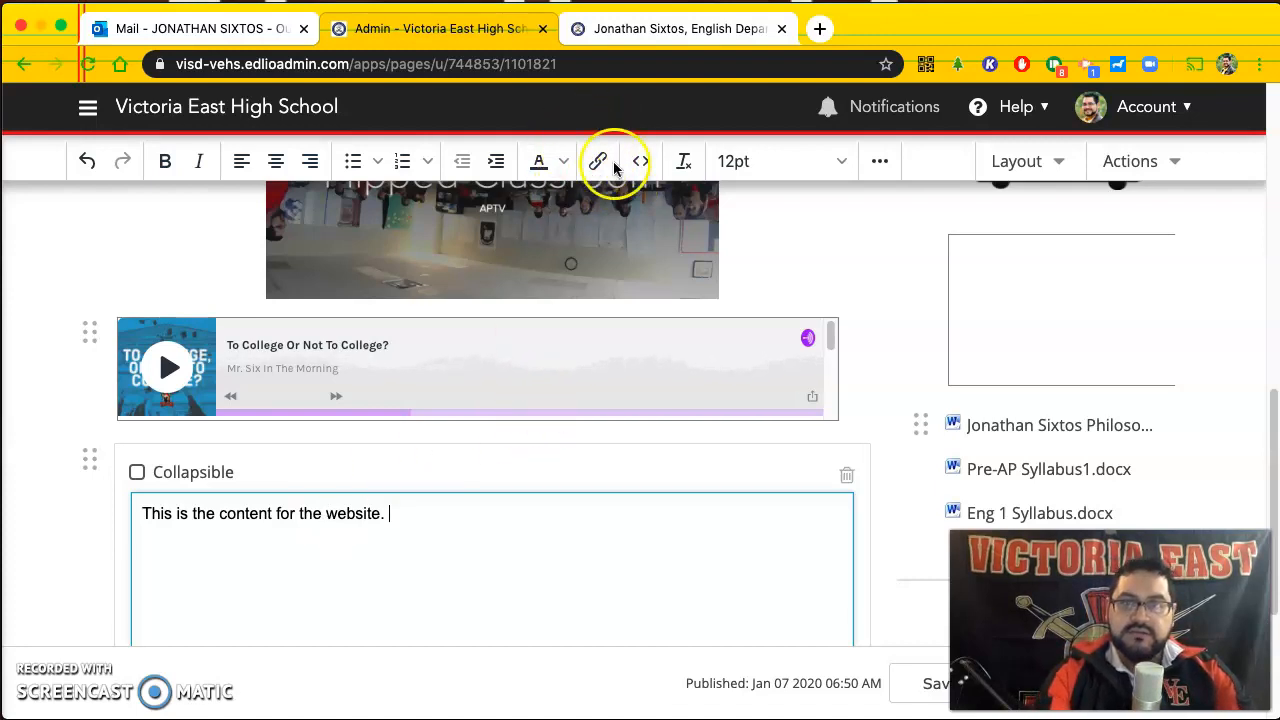
Review the content editor's text color, font size and additional formatting options, and the page layout choices.
click(560, 163)
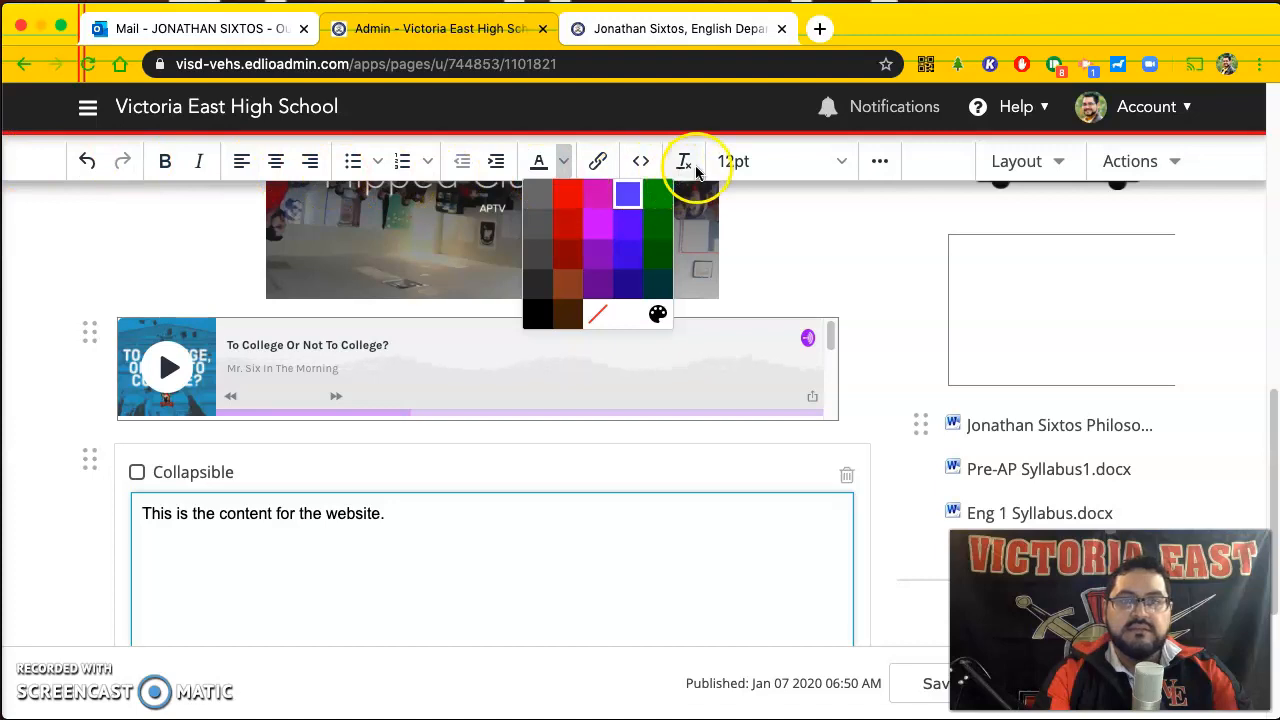
click(822, 168)
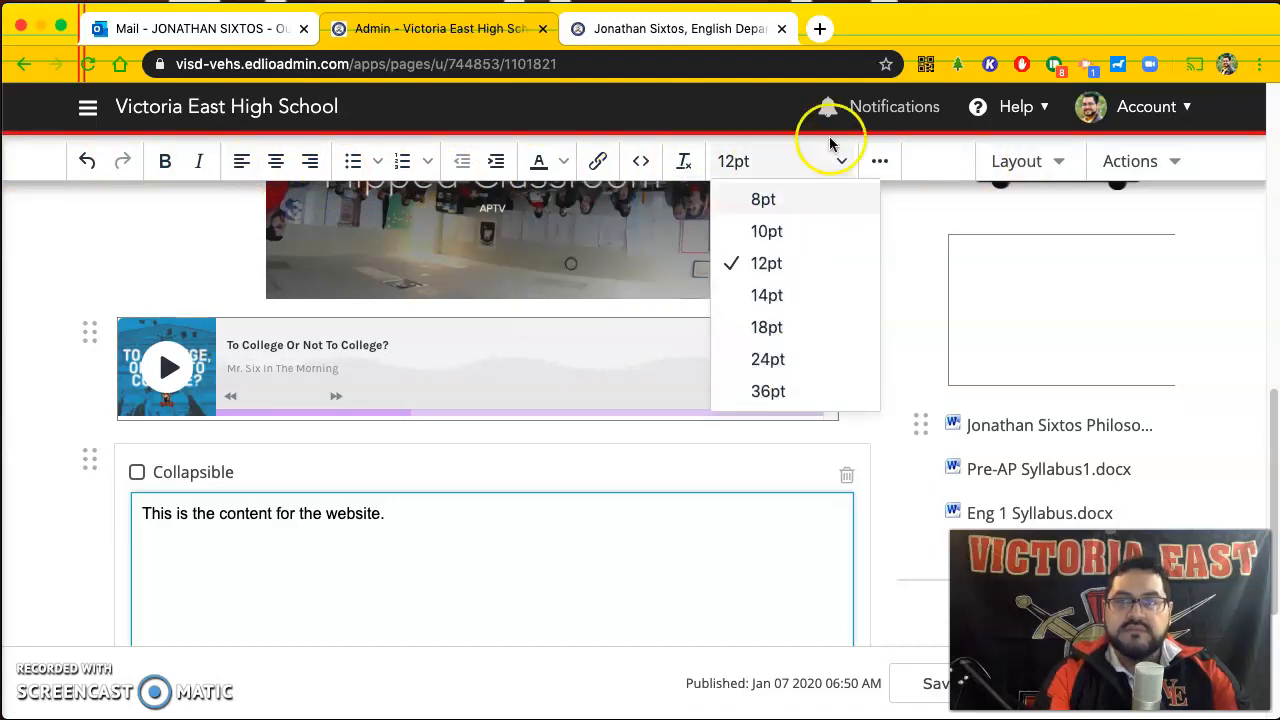
click(880, 161)
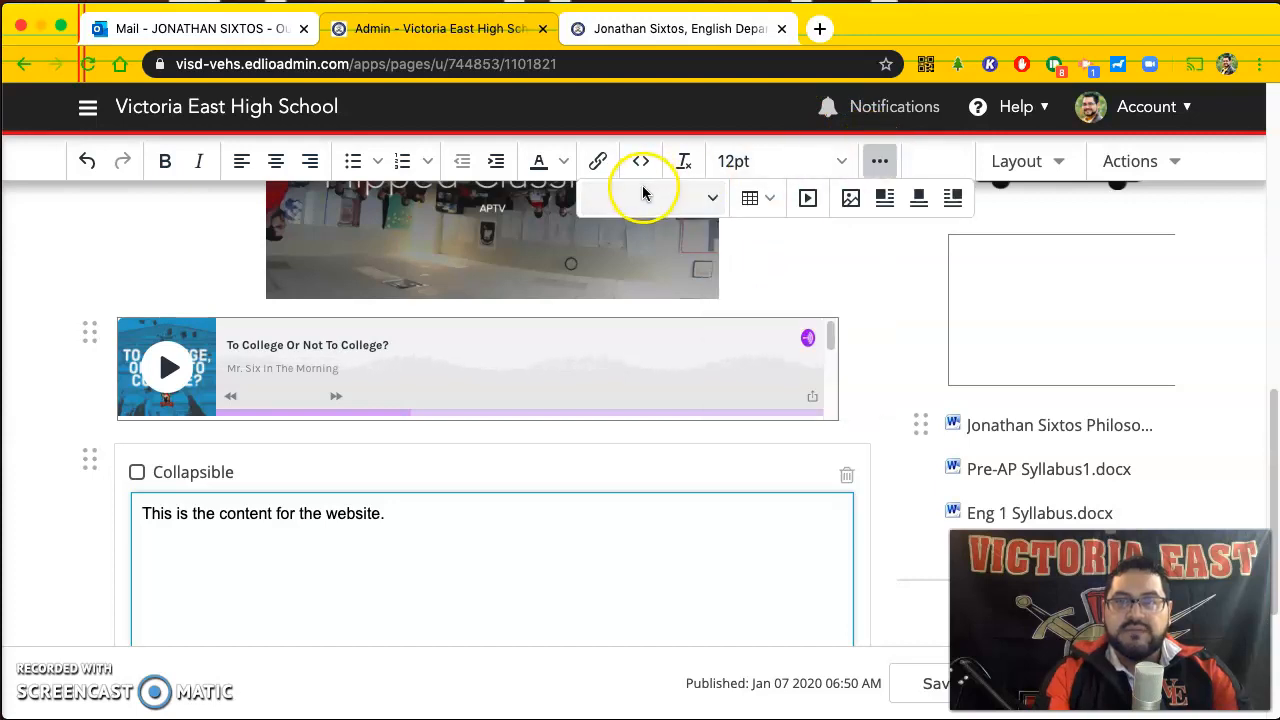
click(712, 197)
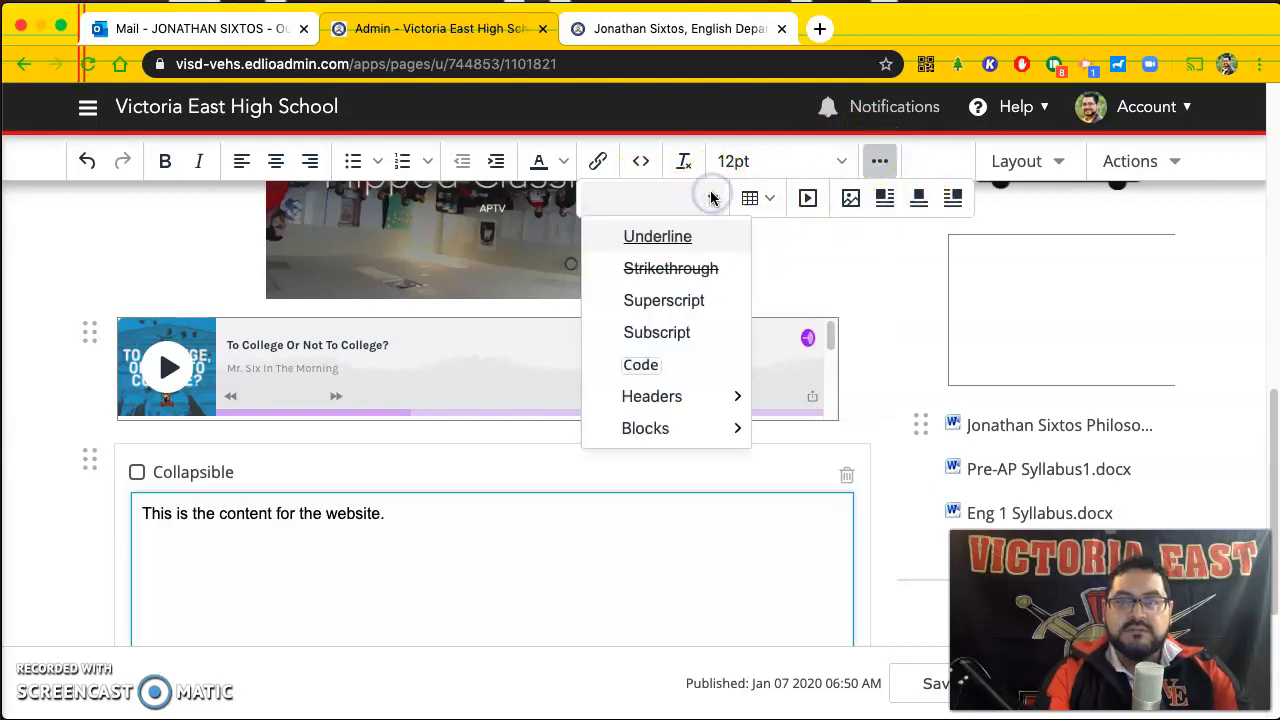
click(713, 199)
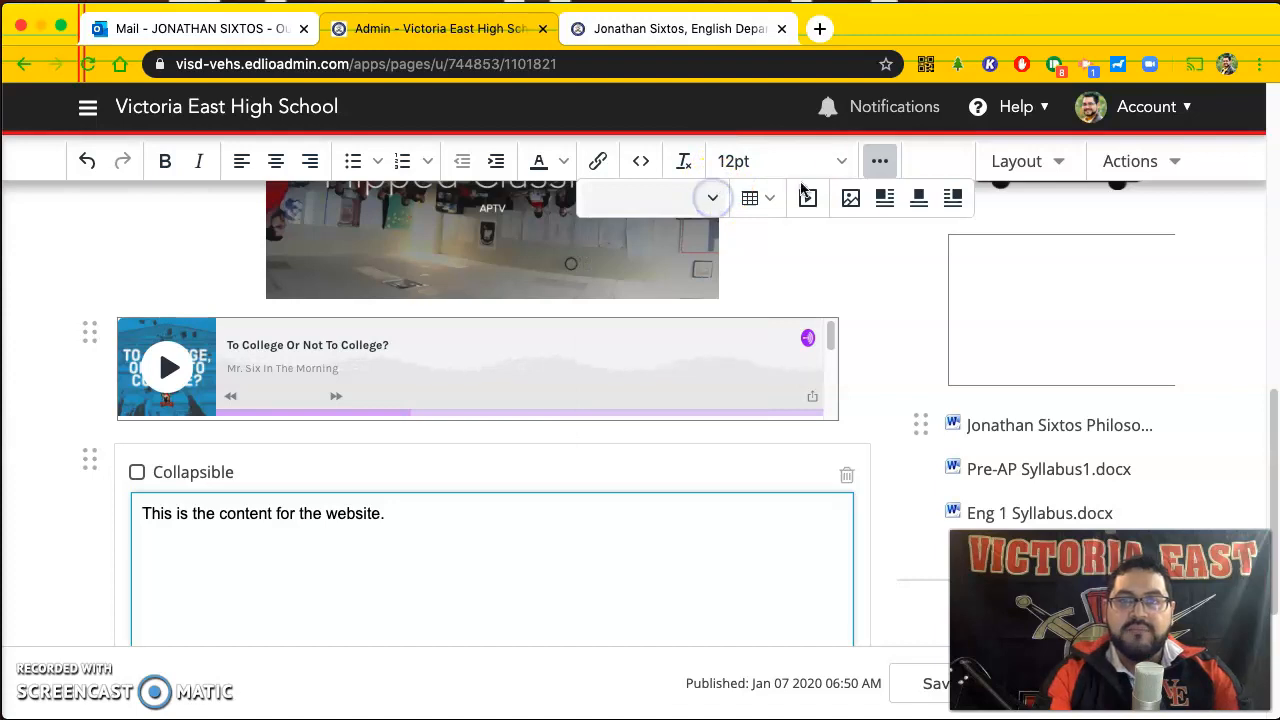
click(490, 529)
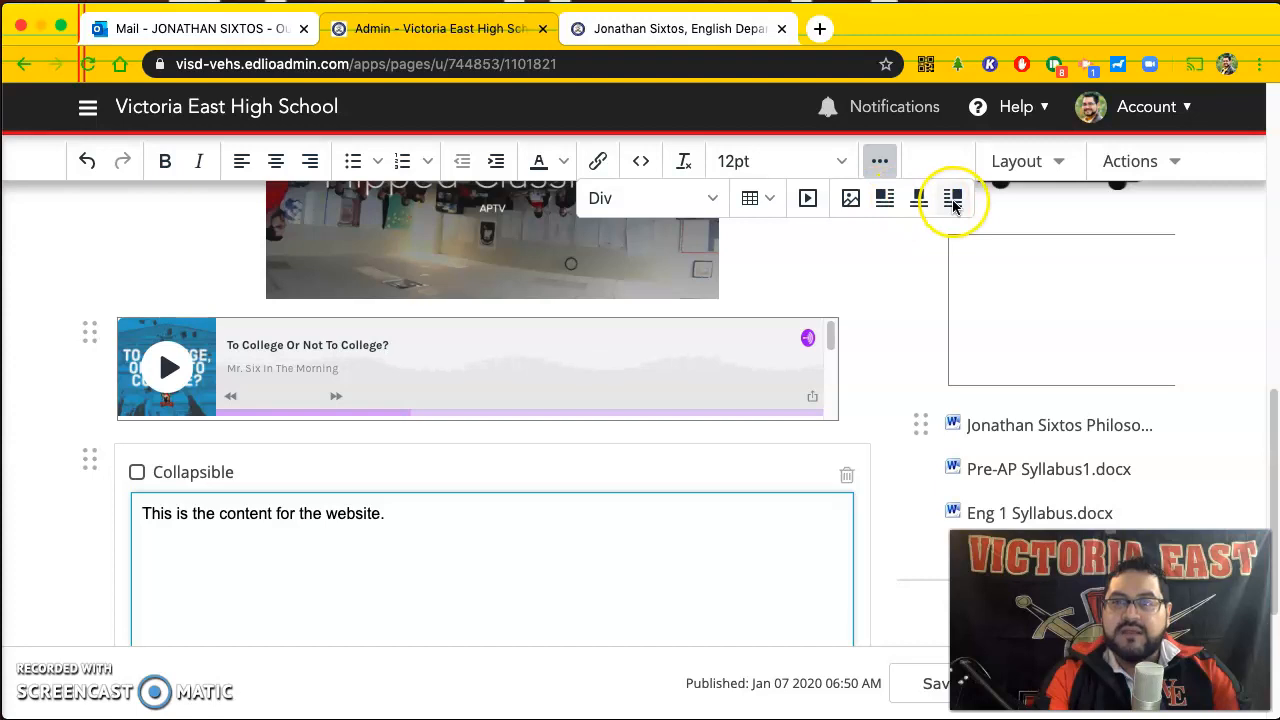
click(1073, 163)
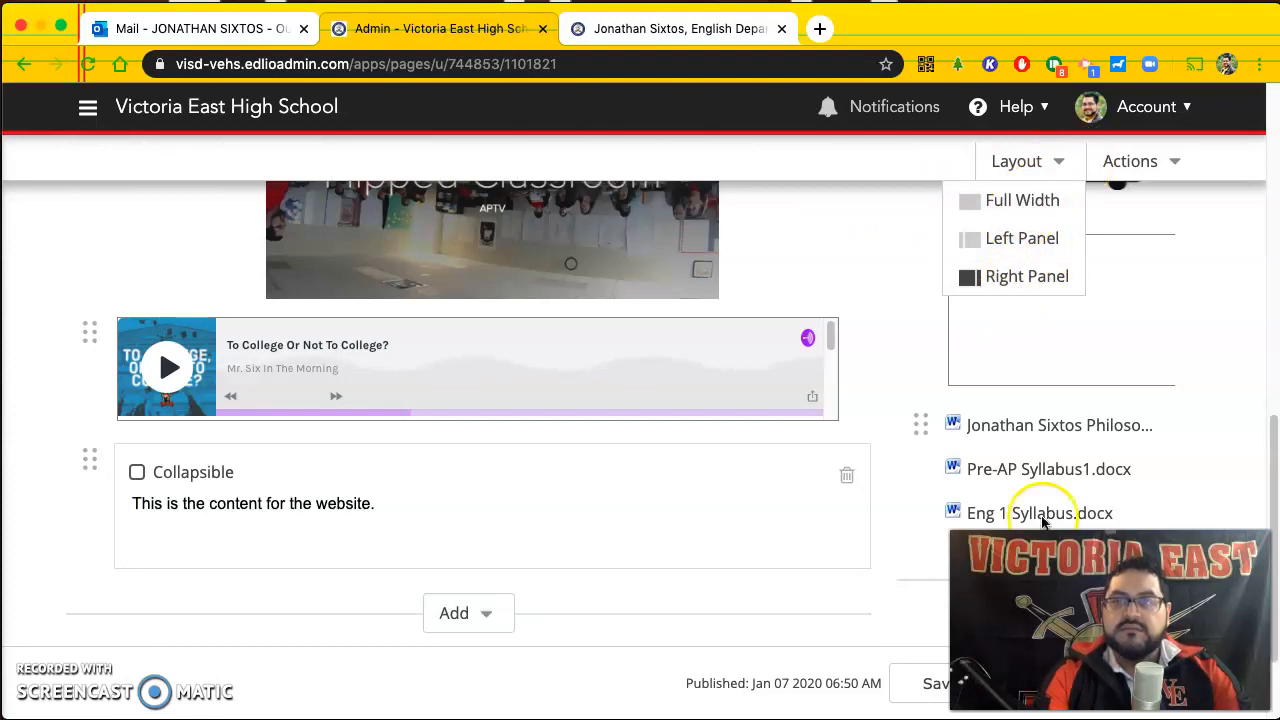
click(429, 503)
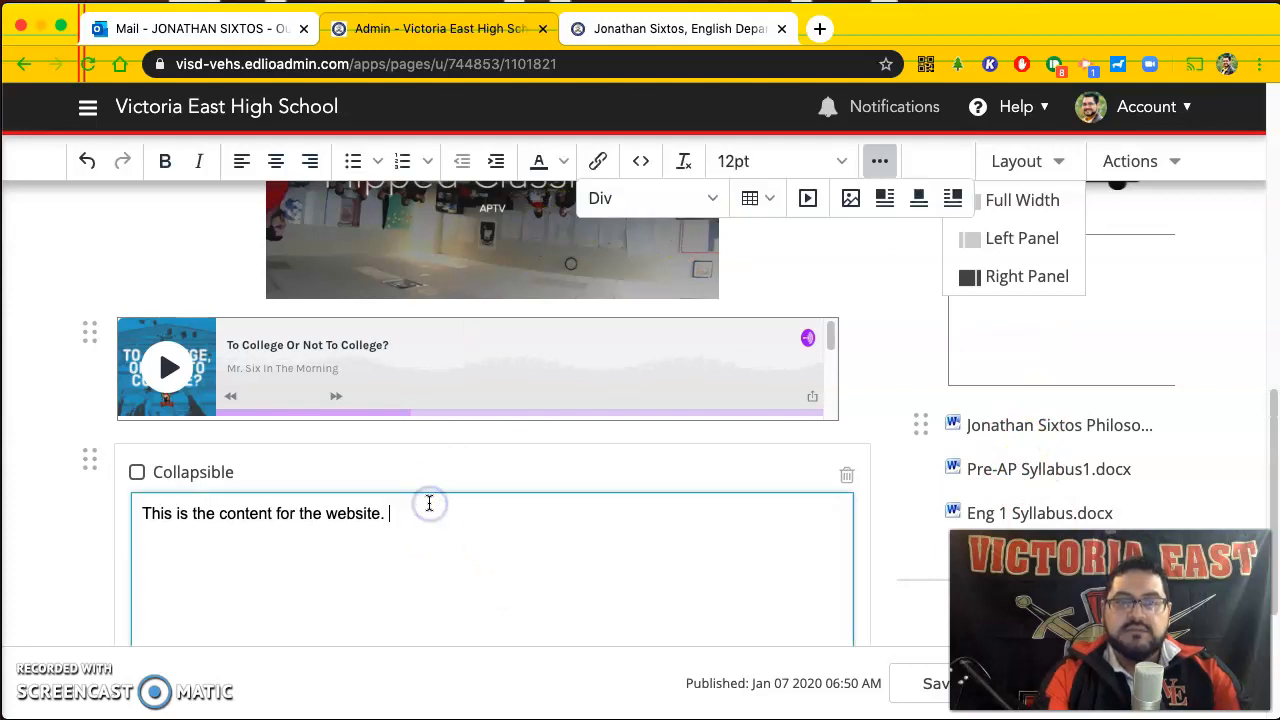
View the HTML source of the new content block and close it without changes.
click(640, 162)
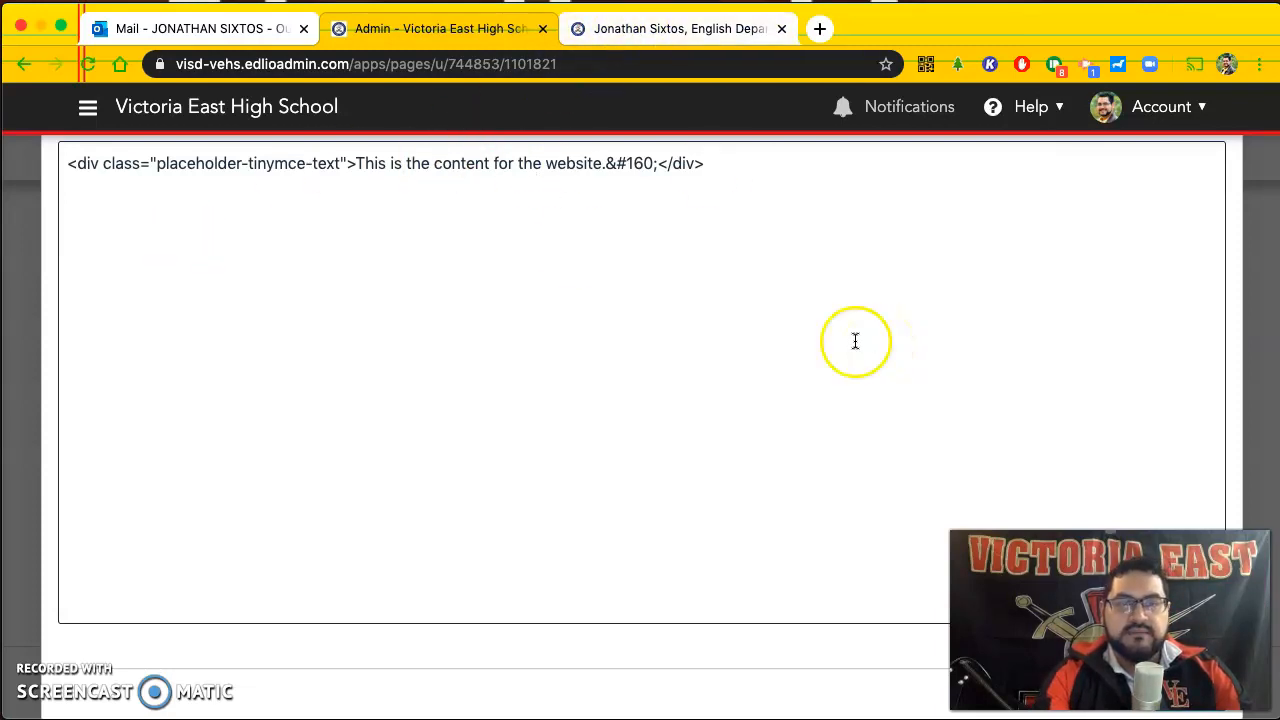
click(126, 197)
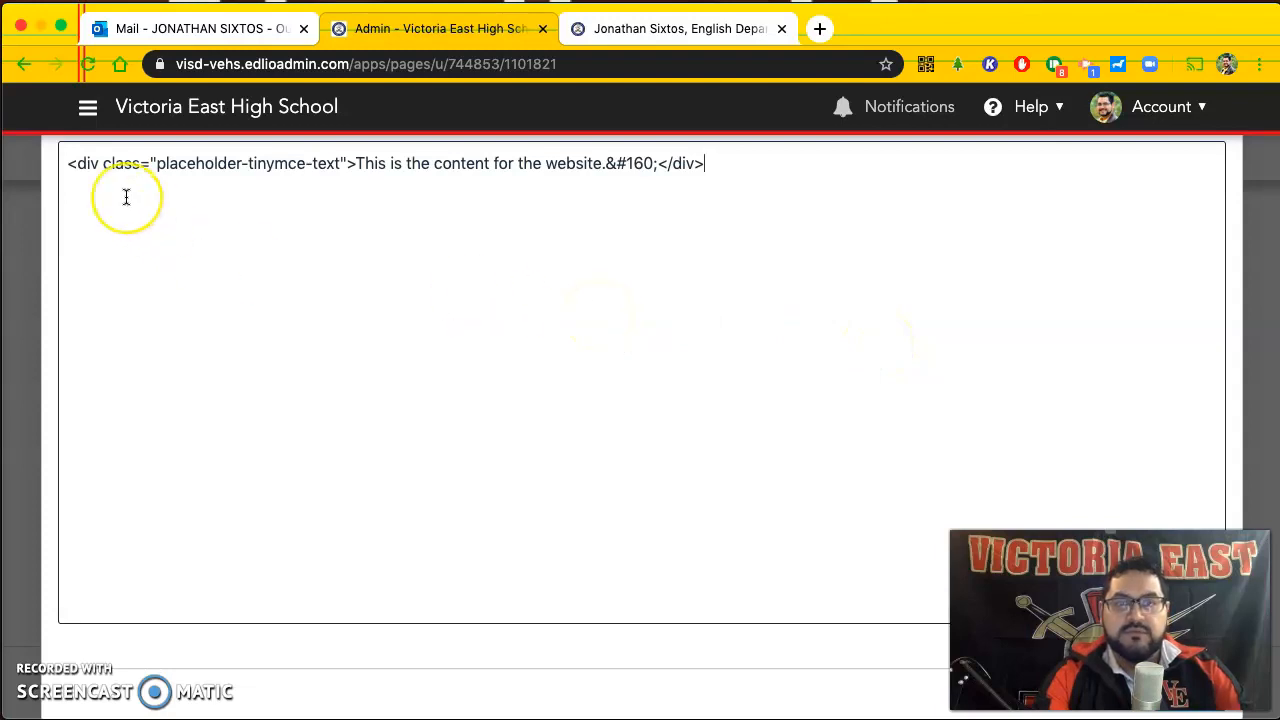
key(Escape)
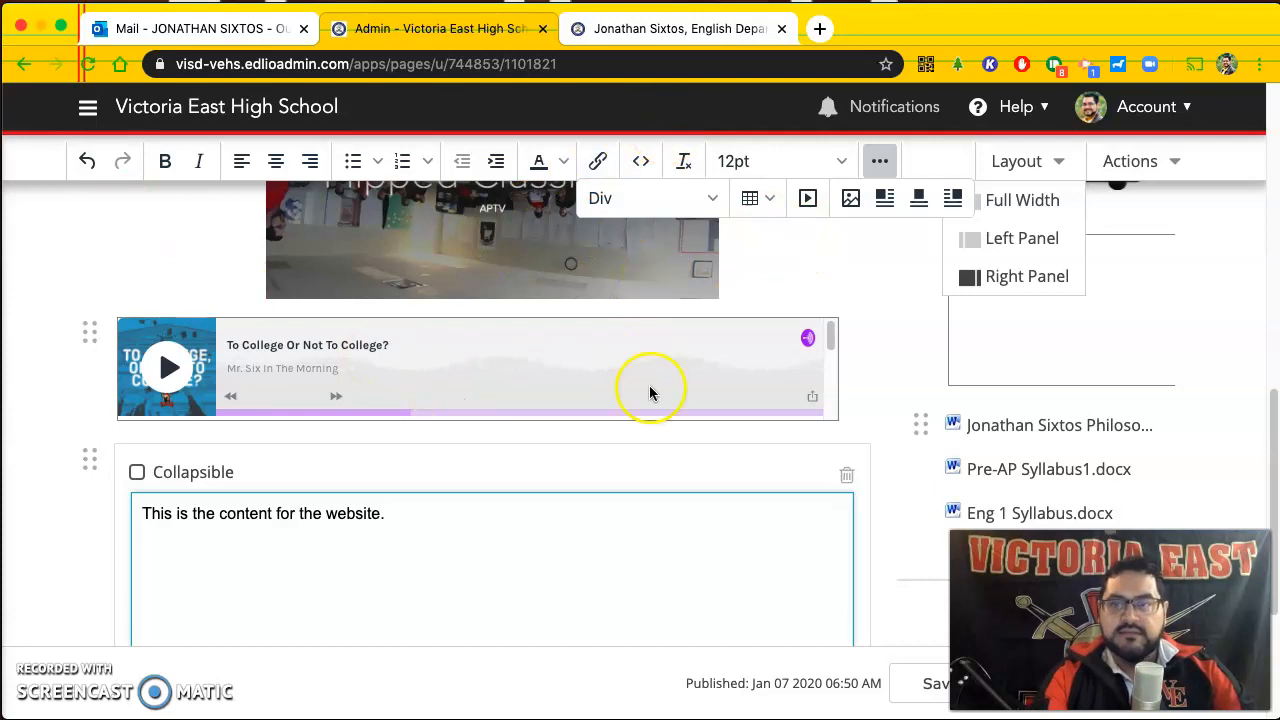
Examine the side column's files and links and the block types that can be added beneath them.
scroll(814, 408, down, 1)
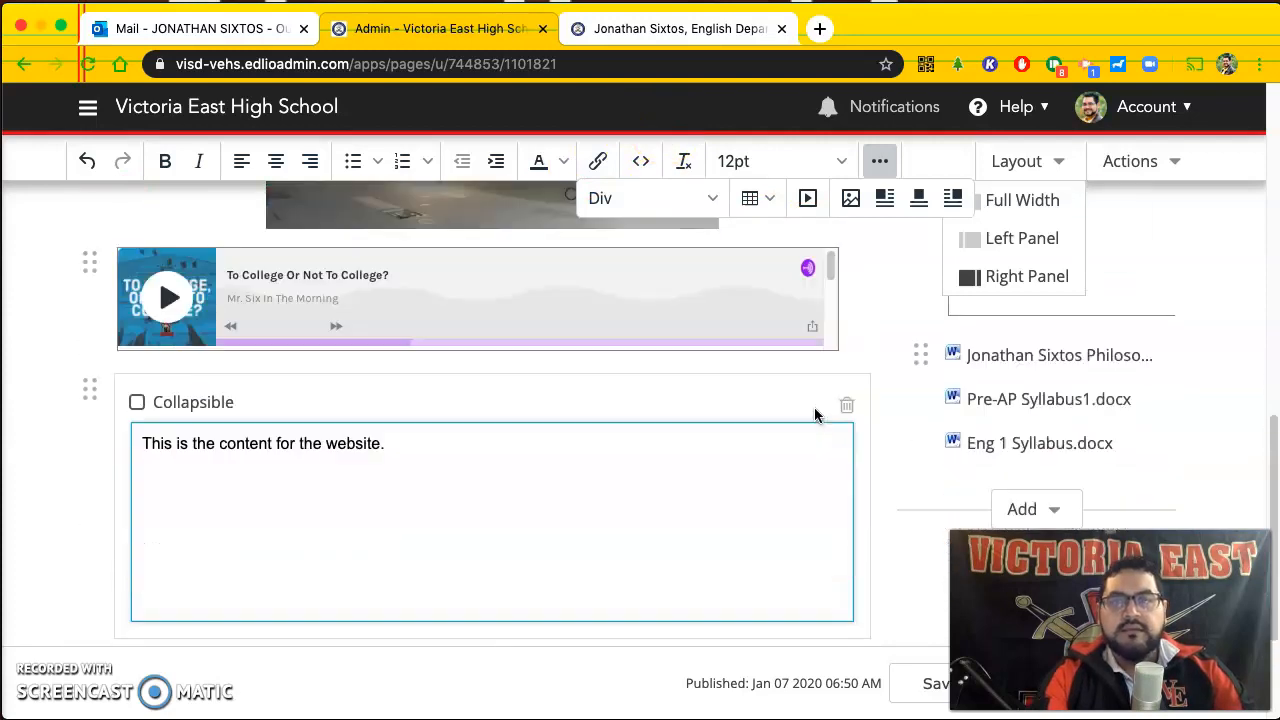
scroll(814, 415, down, 3)
click(1049, 394)
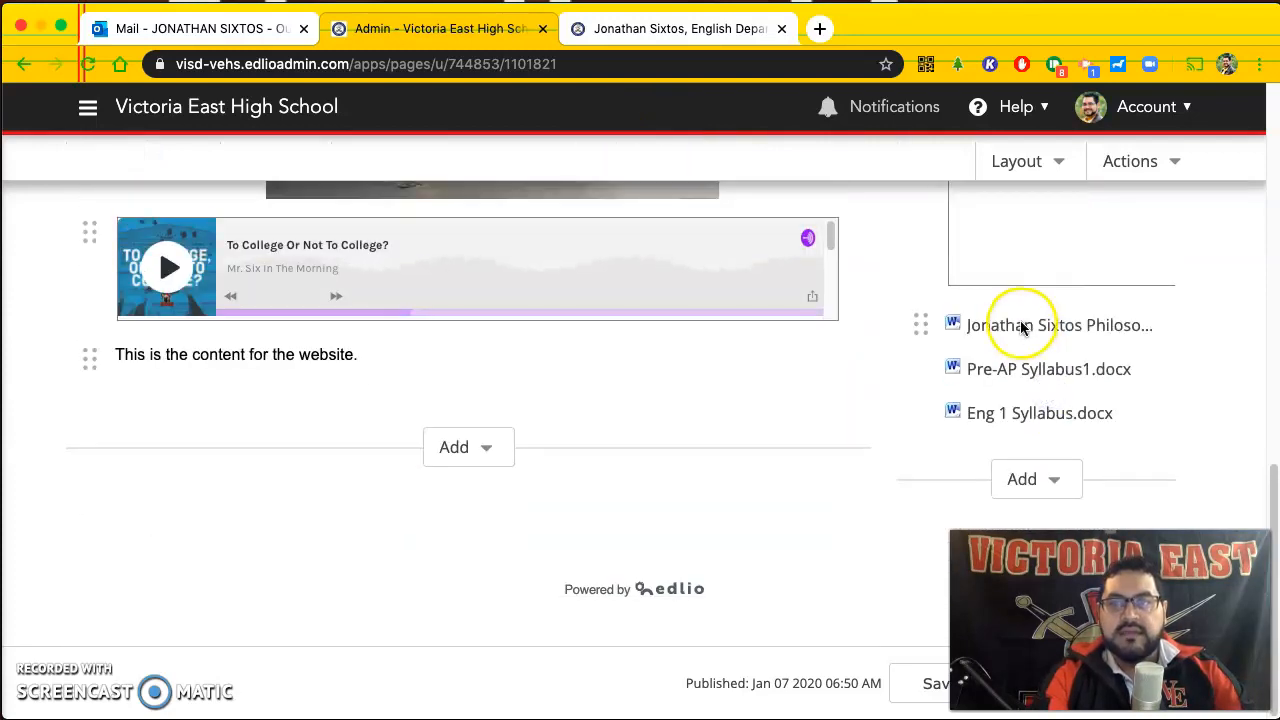
click(1047, 489)
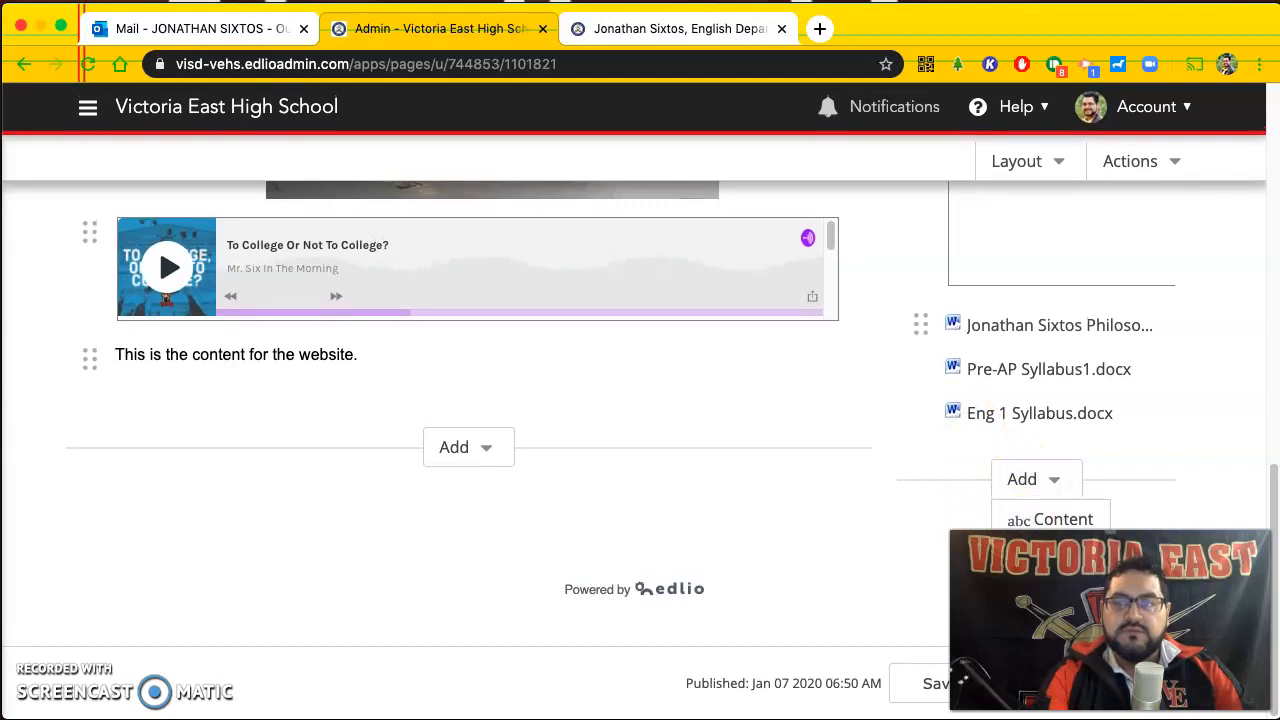
scroll(914, 458, up, 10)
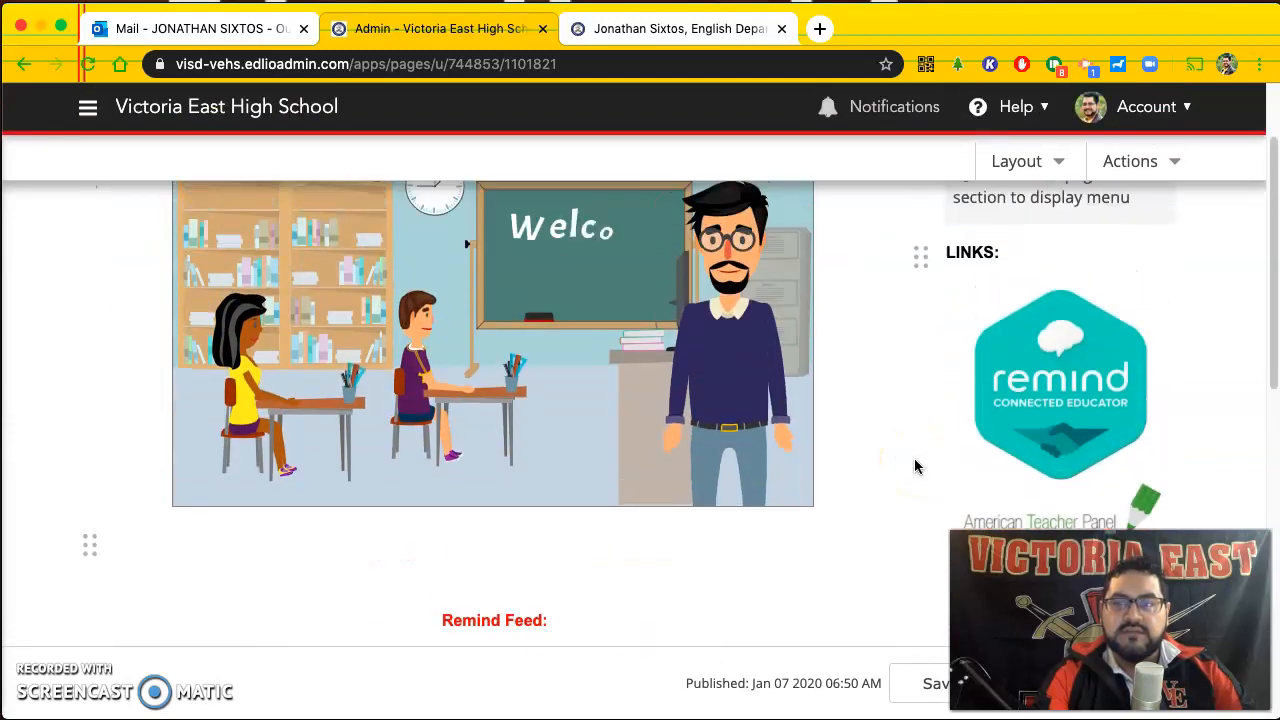
scroll(914, 466, down, 10)
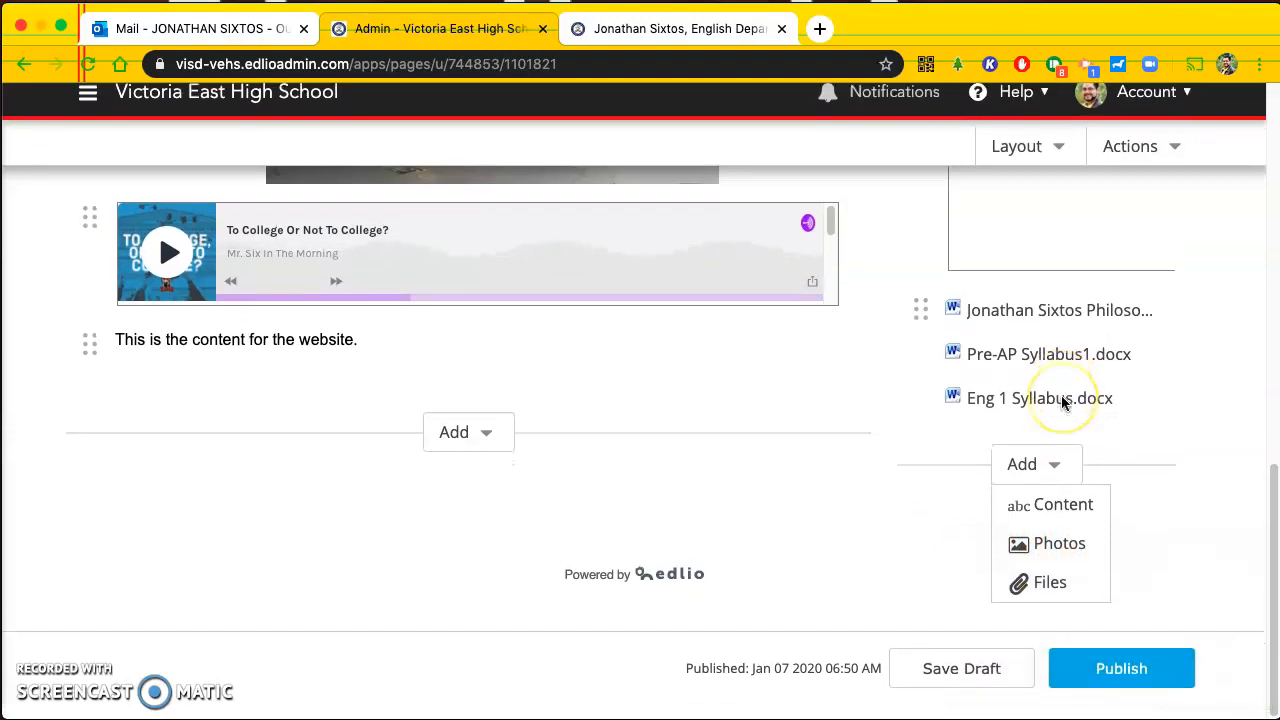
click(1054, 517)
scroll(1051, 423, up, 10)
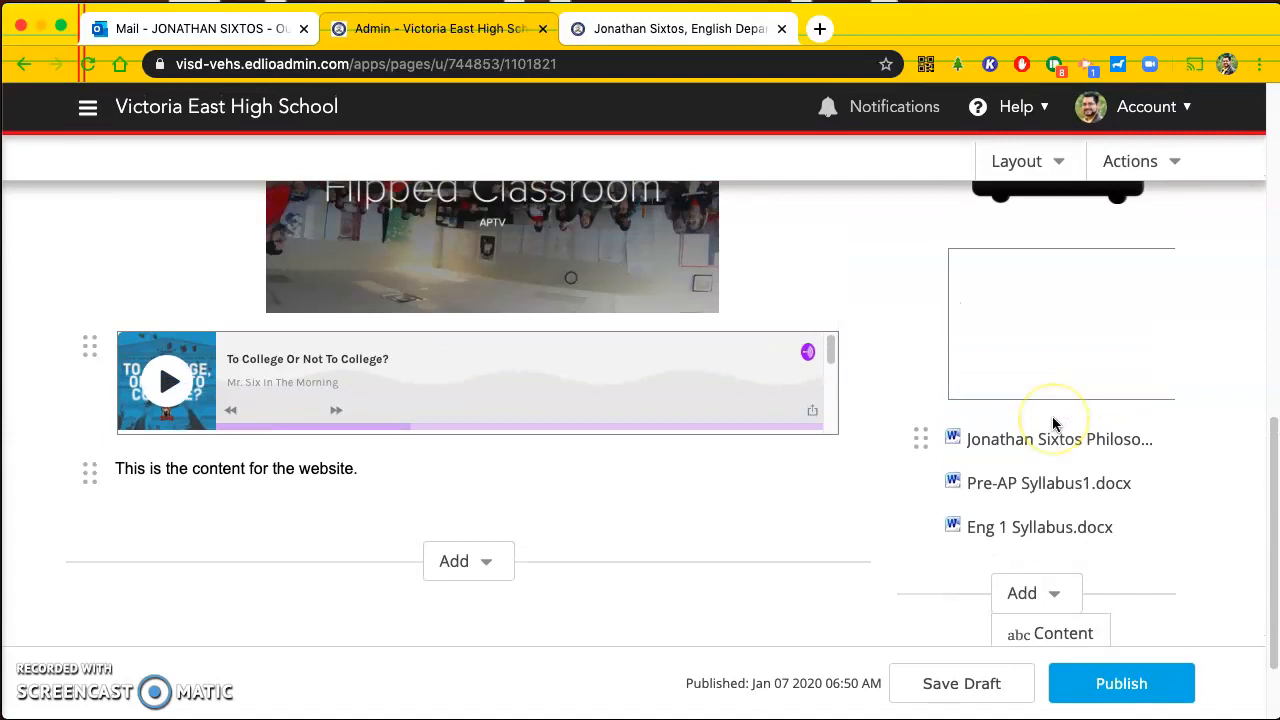
scroll(1053, 424, up, 3)
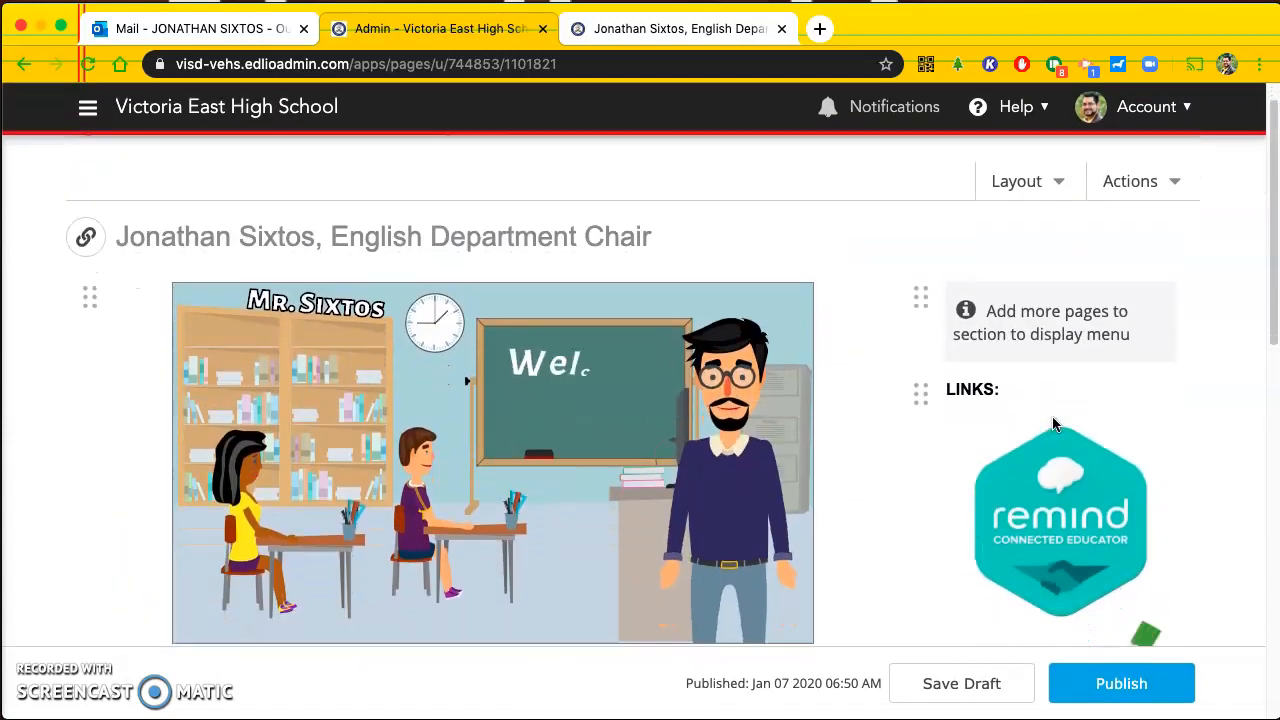
scroll(1053, 424, down, 13)
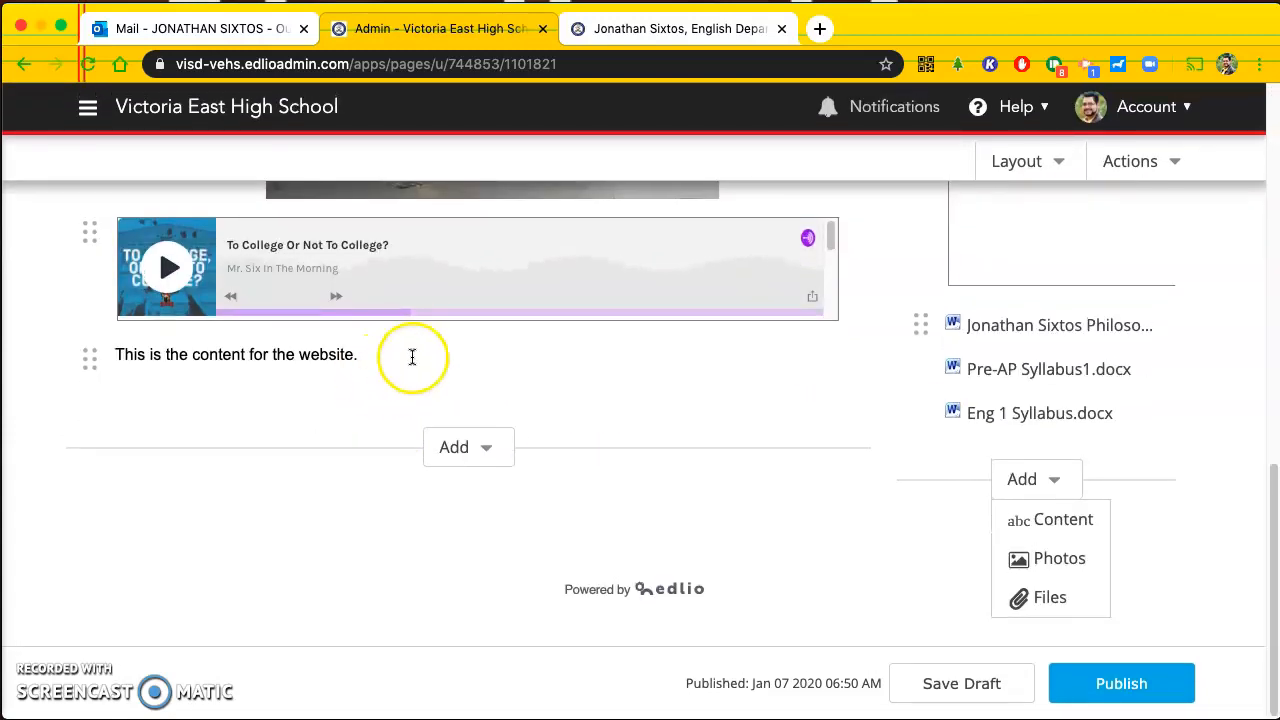
Replace the new block's text with "Here is the prompt for your To Kill A Mockingbird Essay." and make the block collapsible.
click(414, 354)
drag(418, 426, 33, 425)
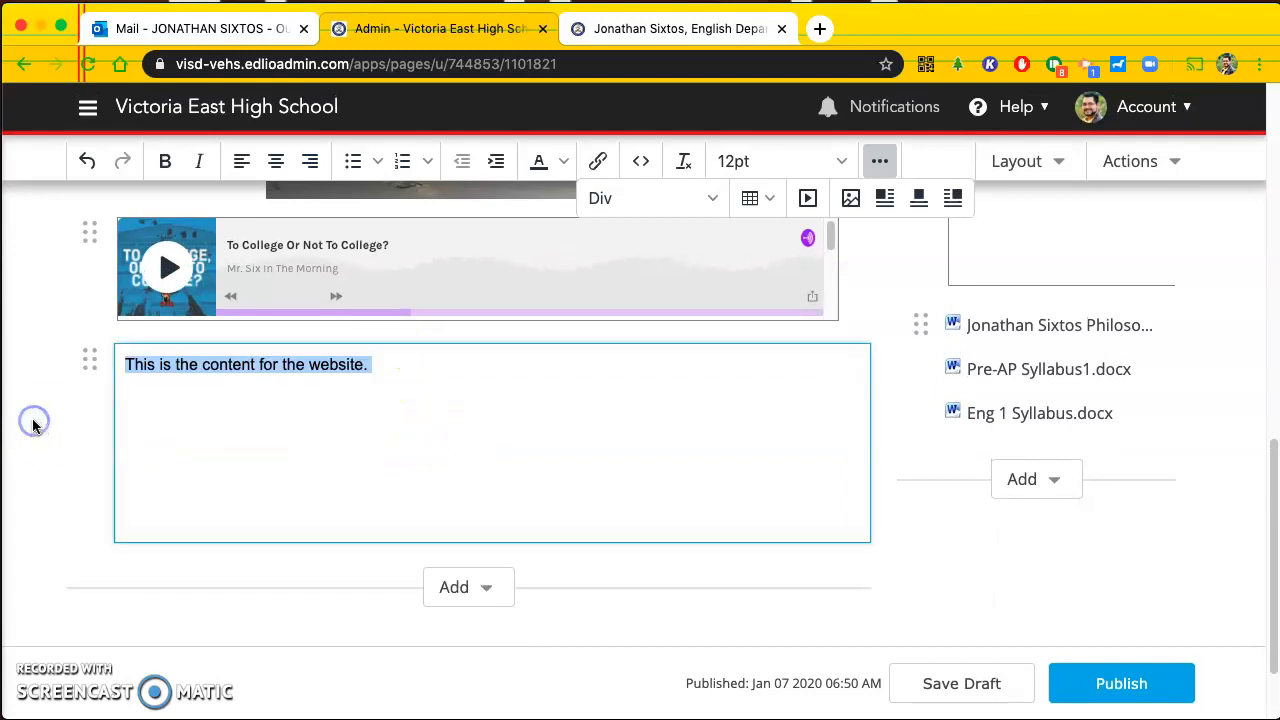
text(HEre)
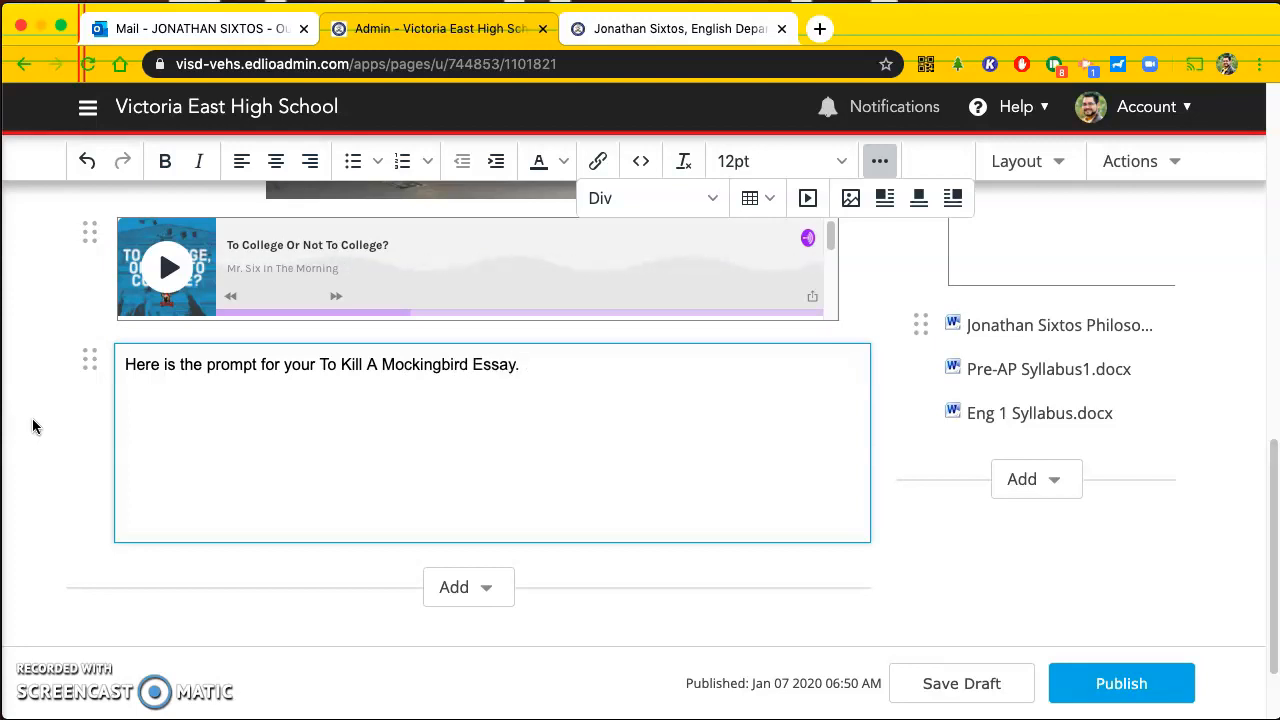
click(143, 371)
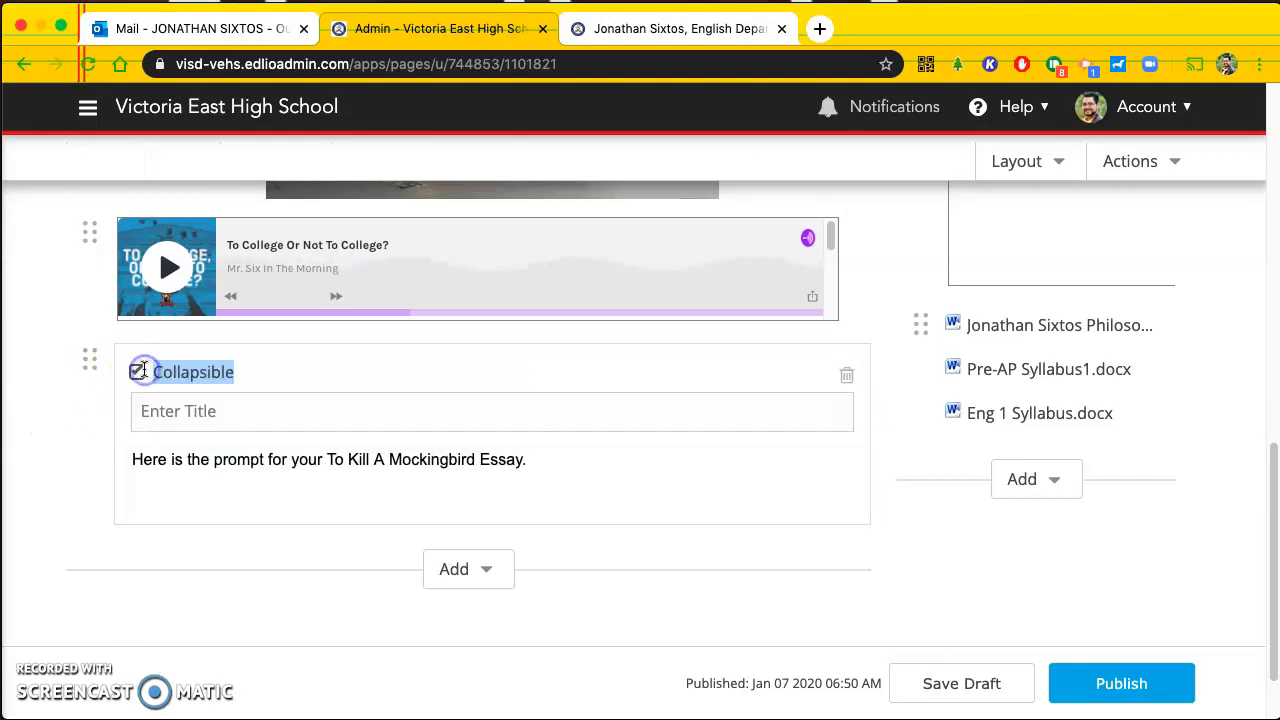
Examine the link settings for the word "Here" in the essay prompt, including where the link opens, and close them without changes.
click(155, 462)
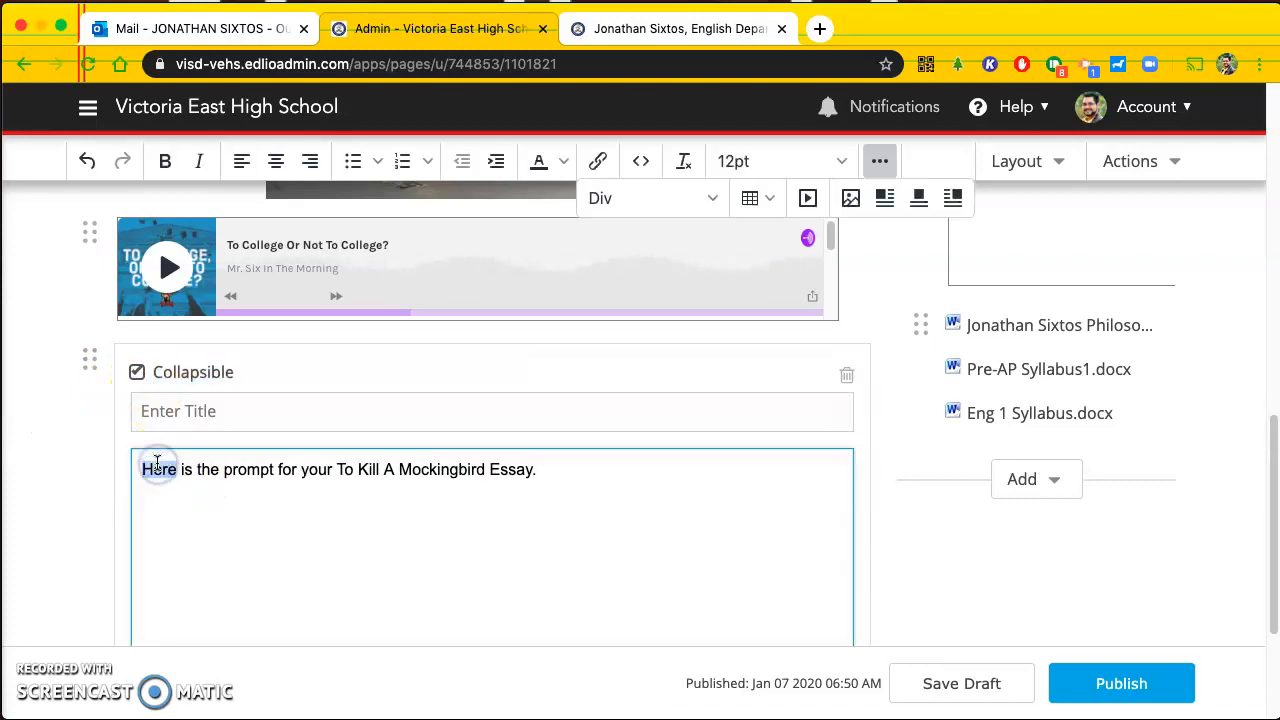
click(598, 160)
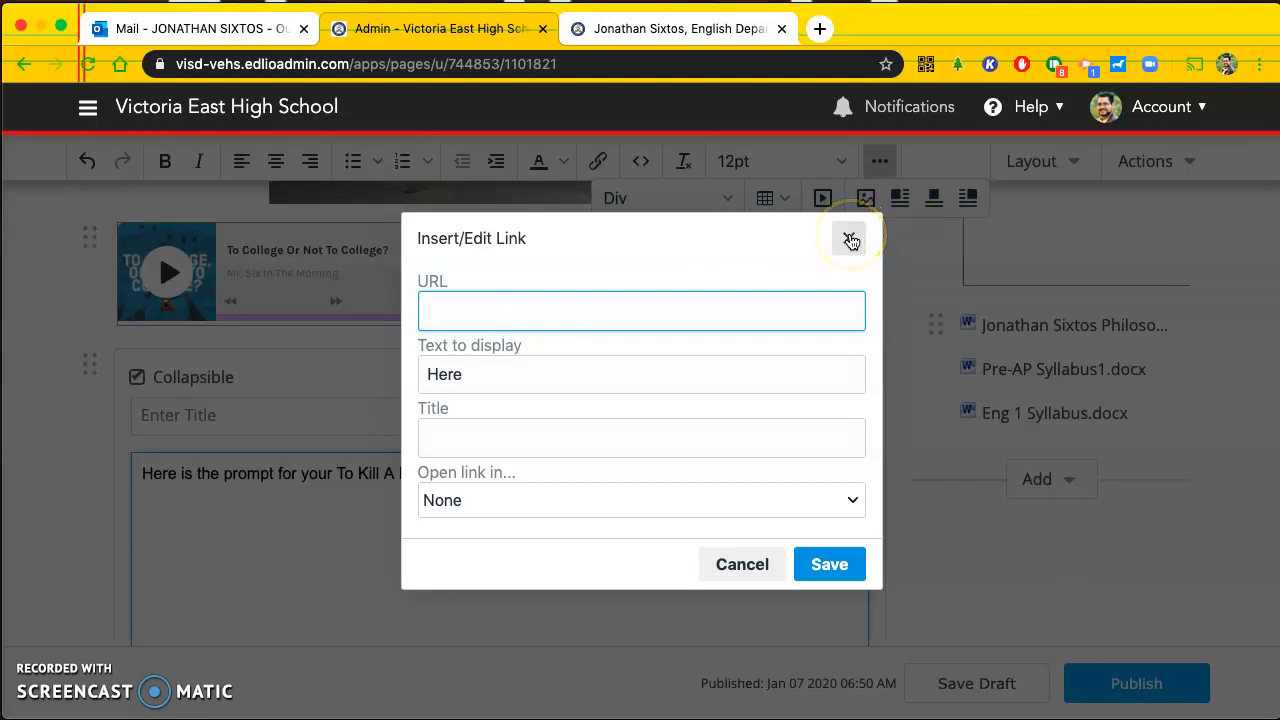
click(849, 502)
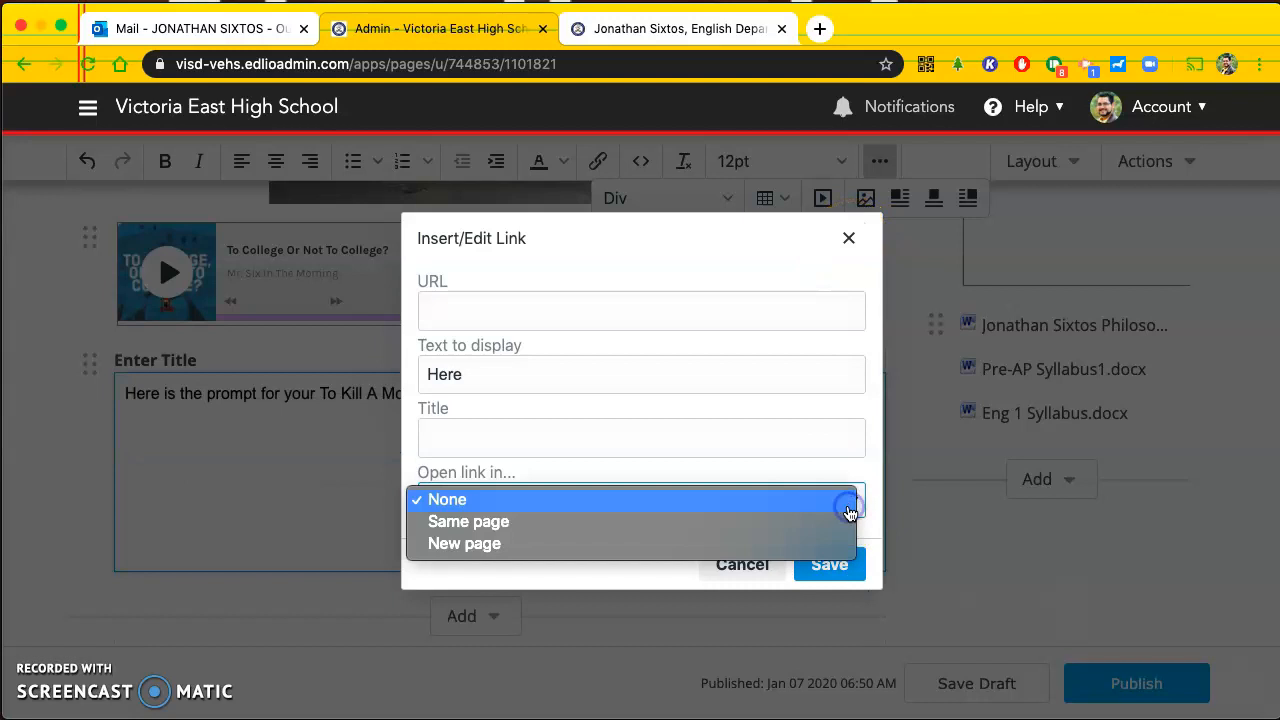
click(847, 240)
click(352, 459)
click(740, 568)
click(674, 449)
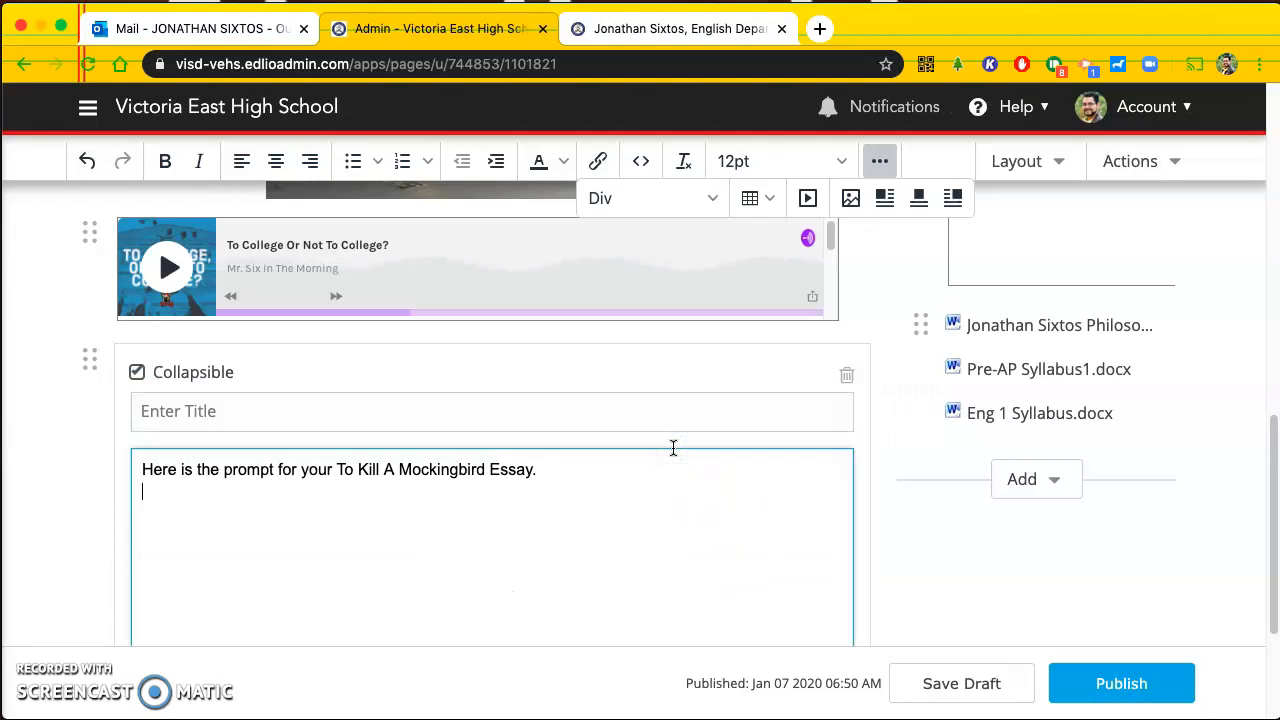
Examine the block types that can be added below the essay prompt and the empty link settings for a new line under its text.
scroll(494, 477, down, 5)
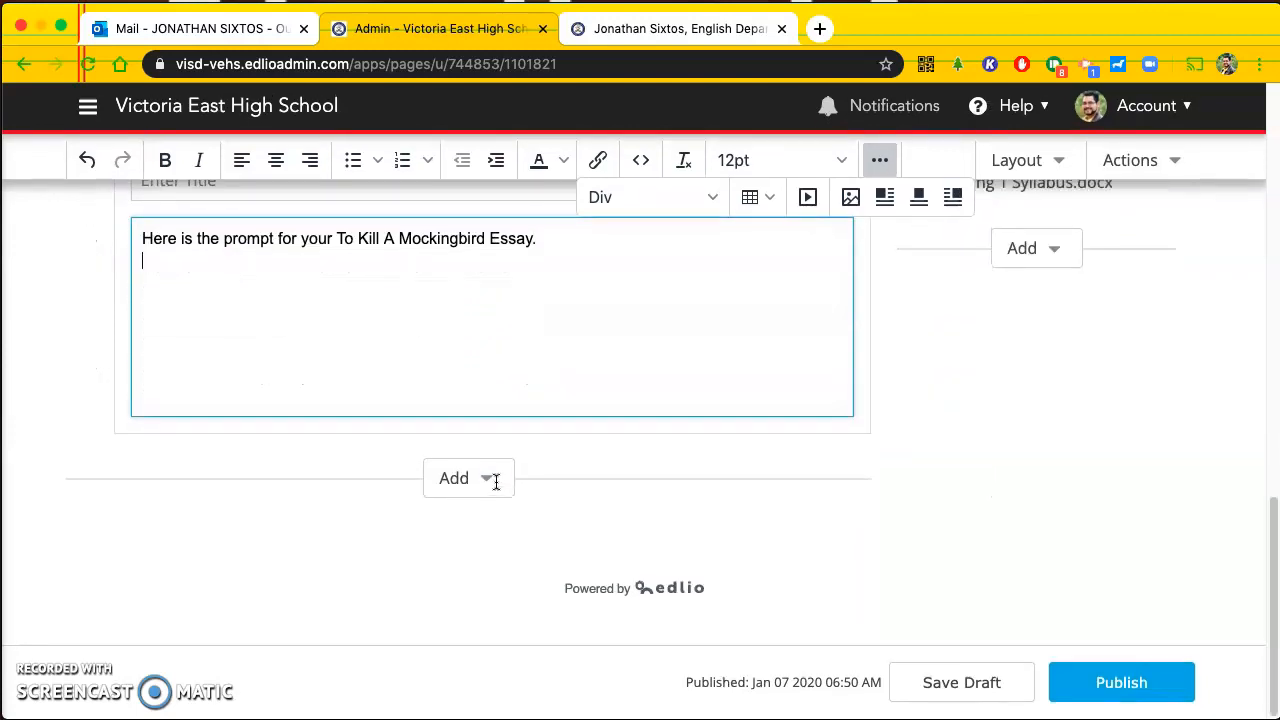
click(488, 479)
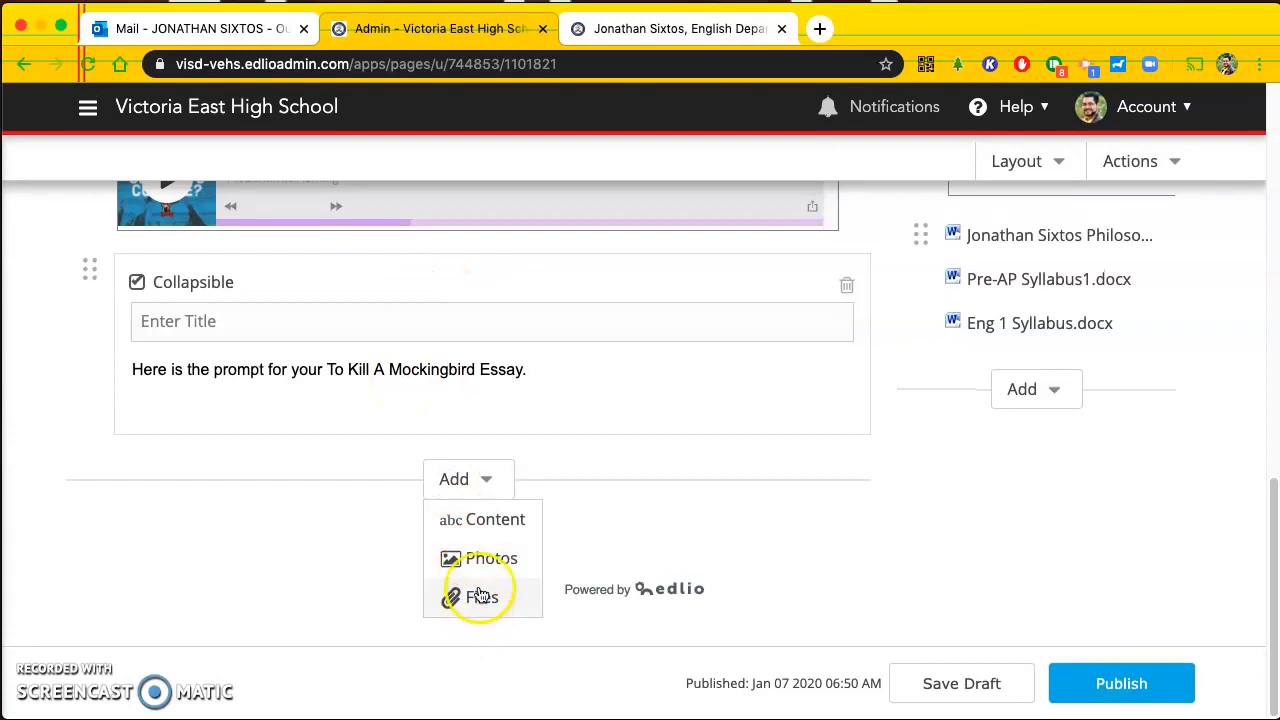
click(508, 374)
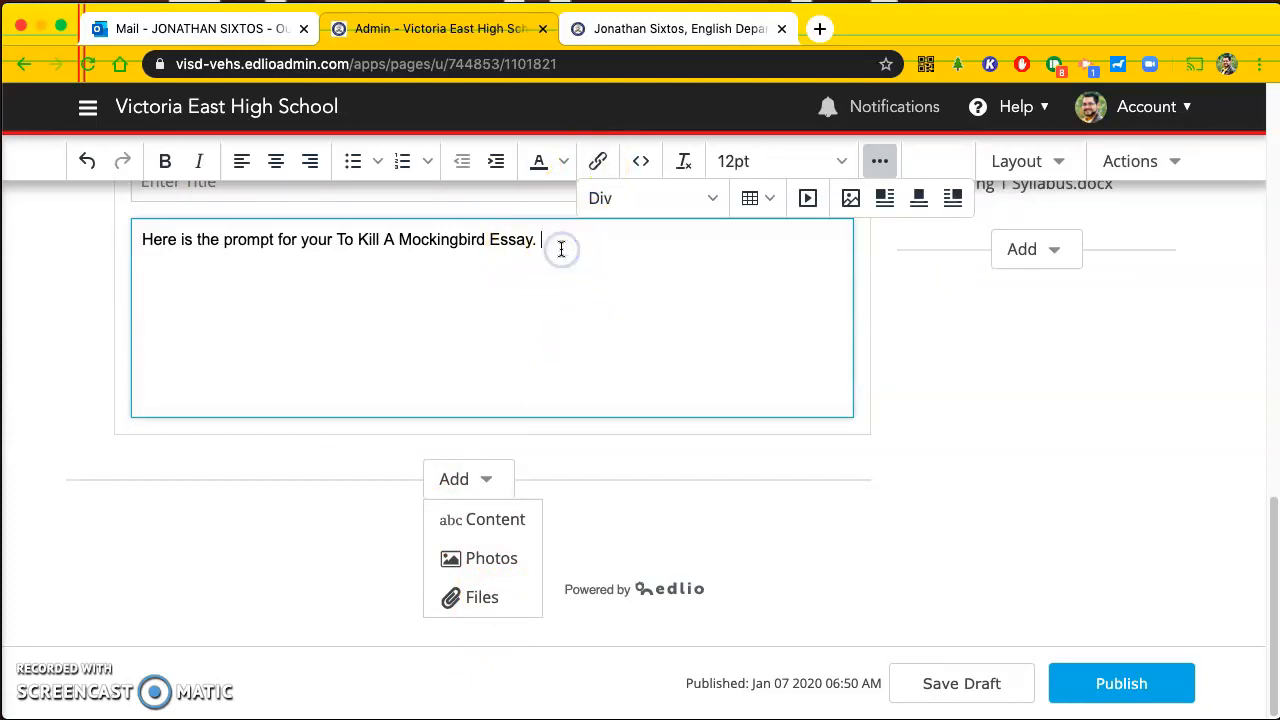
key(Return)
click(596, 162)
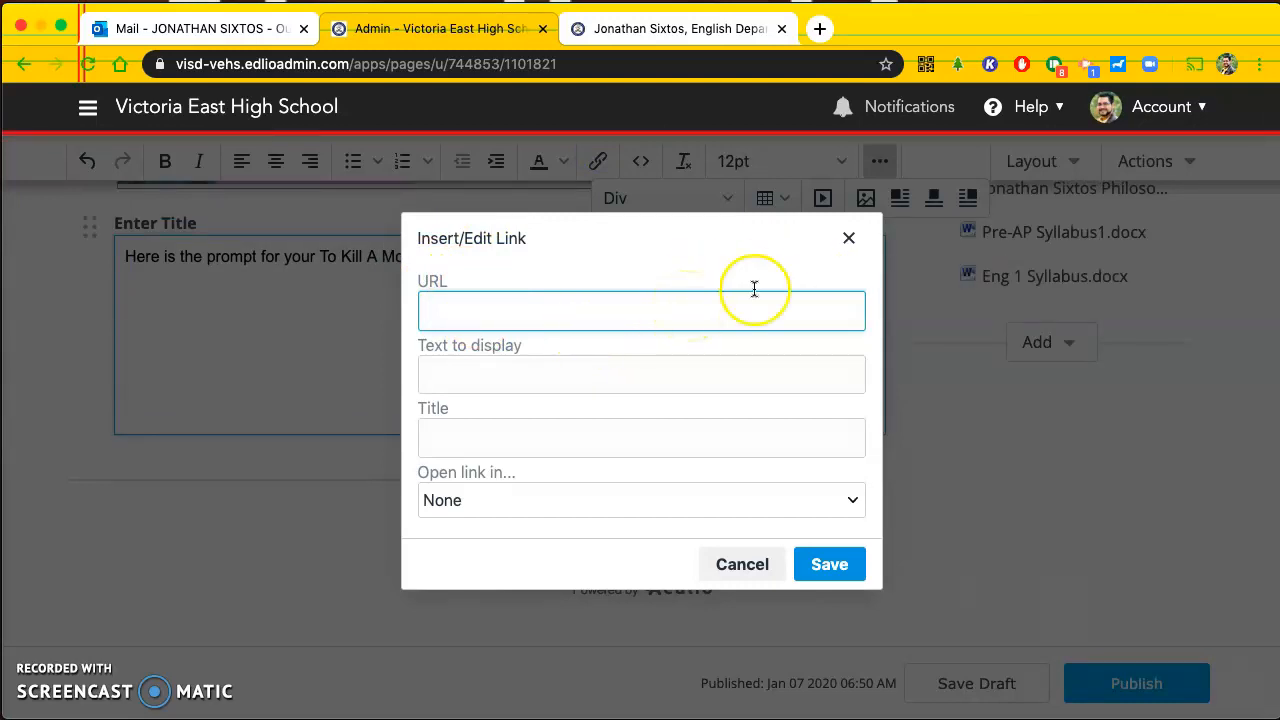
click(860, 241)
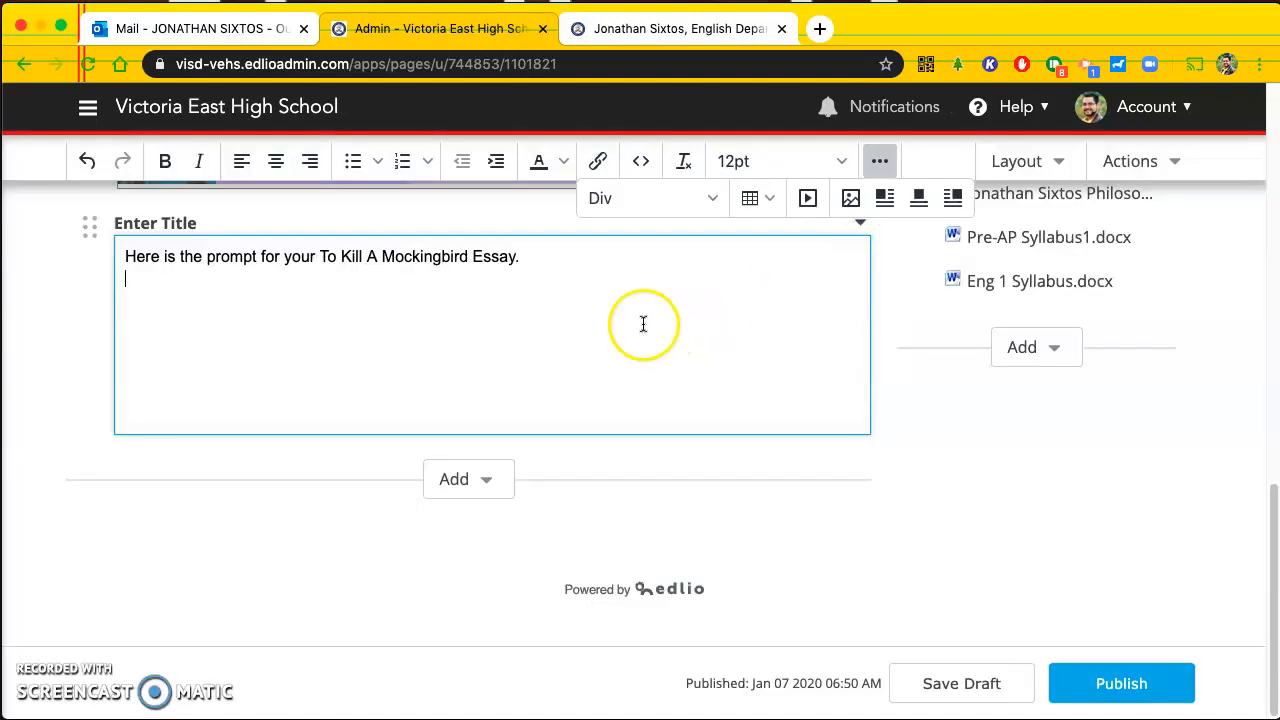
click(597, 160)
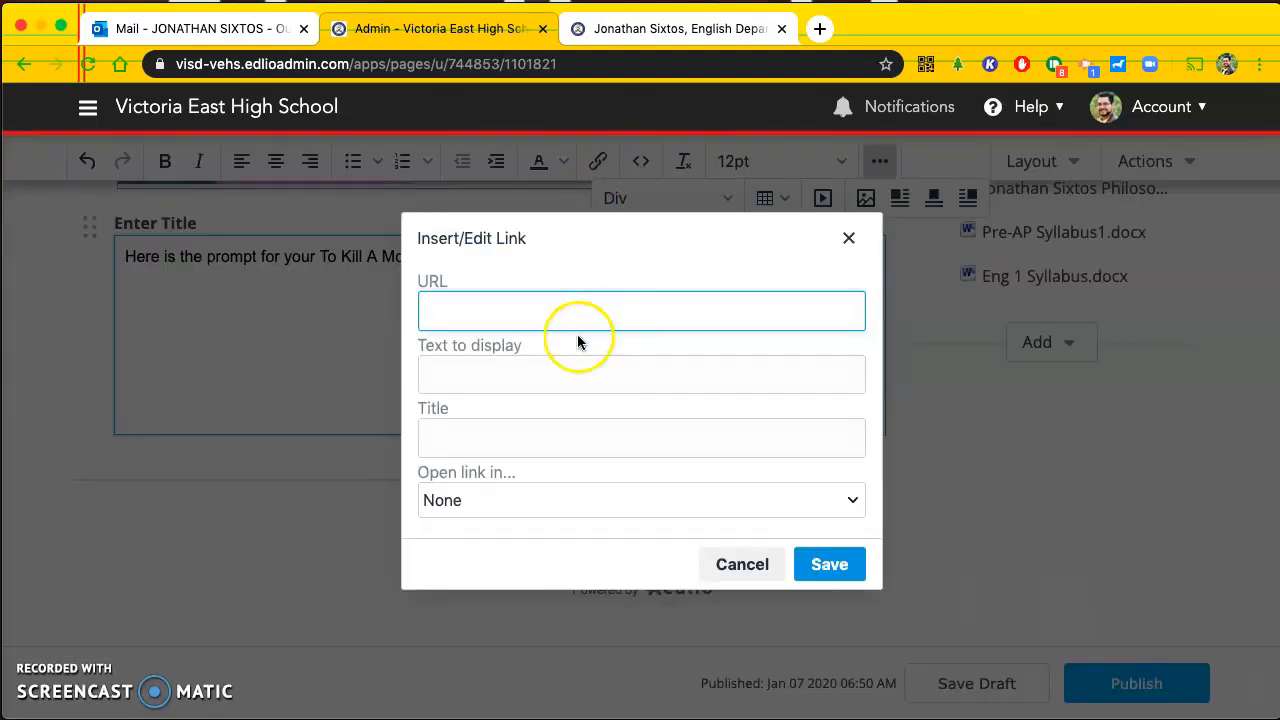
click(849, 238)
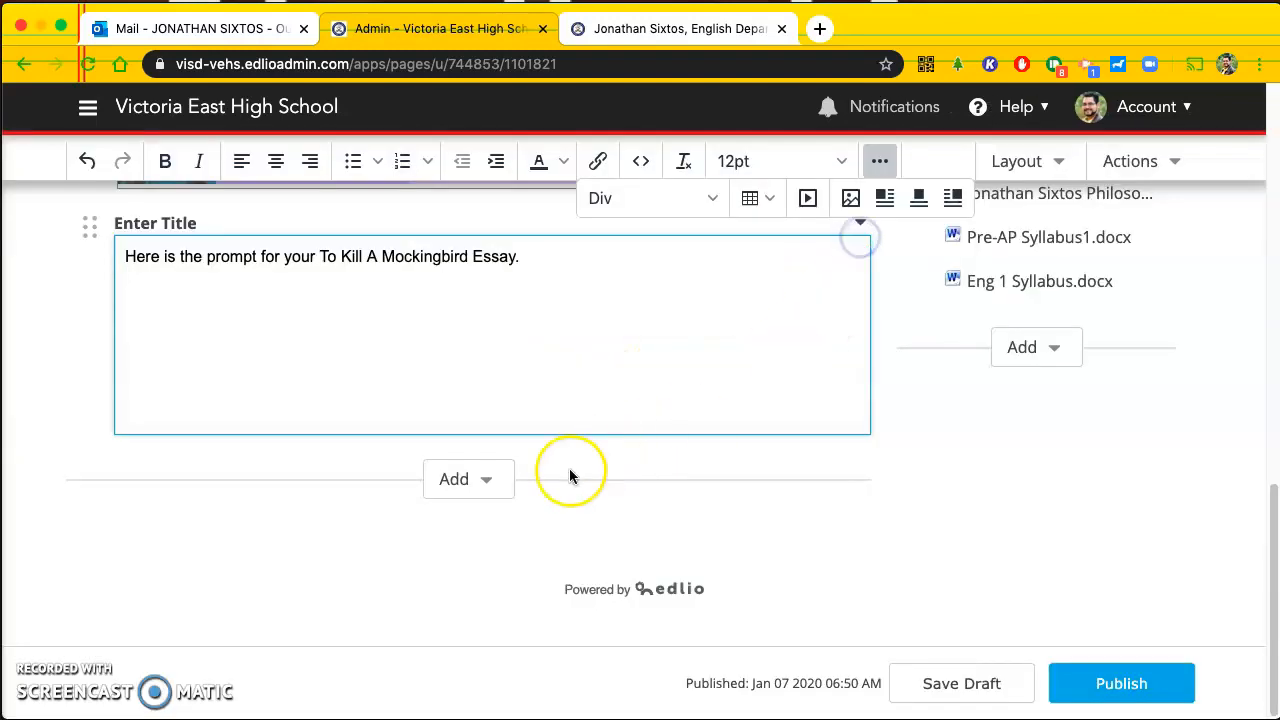
Check the content, photo and file options for adding another block, and look over the edited page from end to beginning.
click(484, 479)
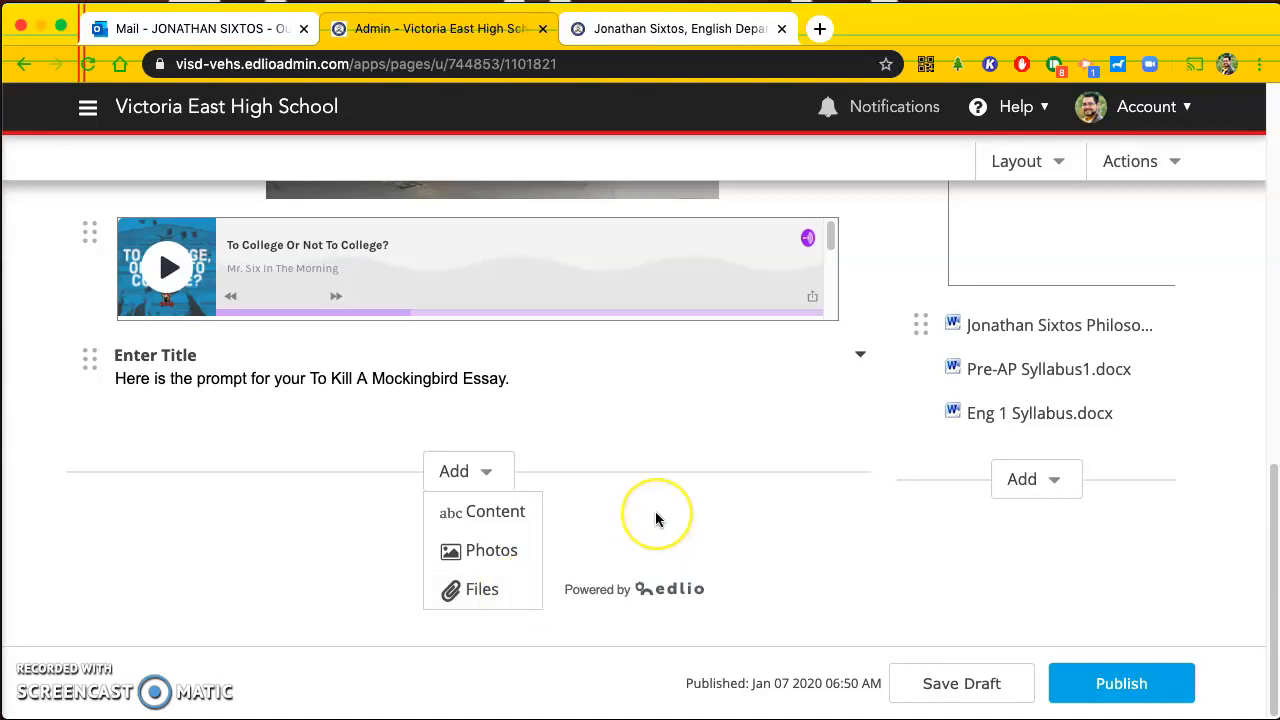
scroll(655, 517, up, 15)
scroll(655, 511, down, 15)
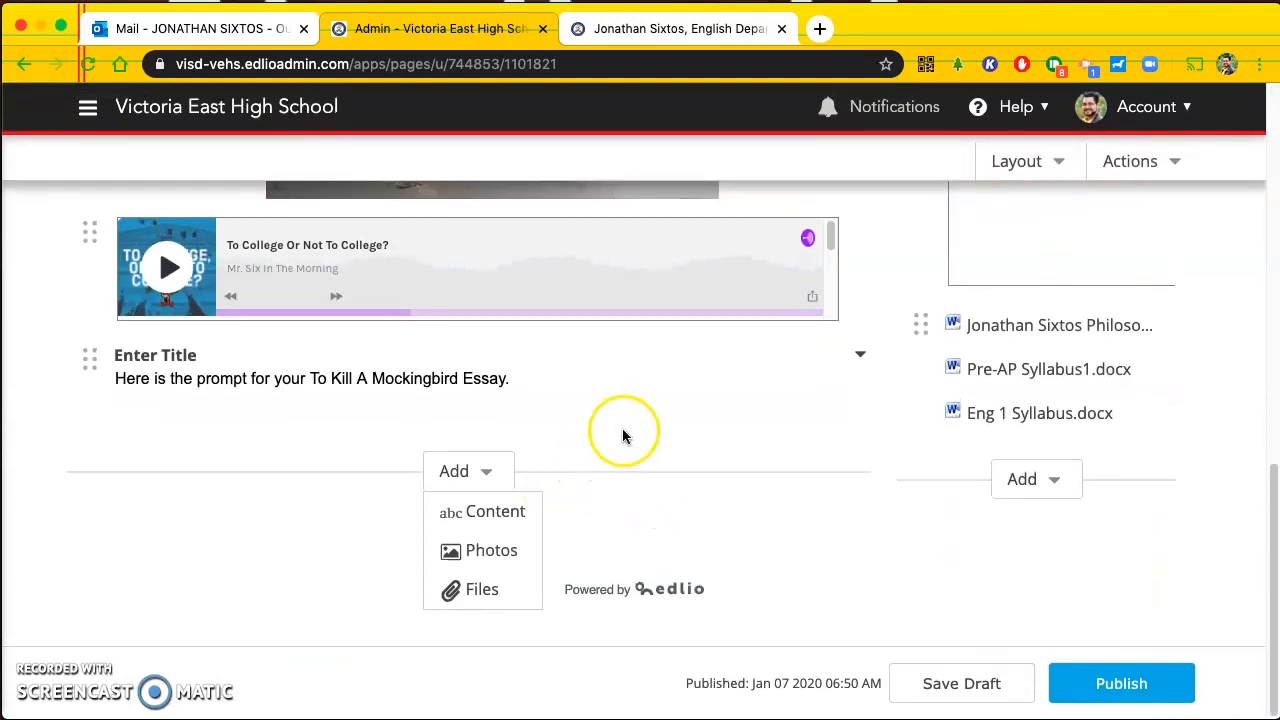
scroll(622, 436, up, 15)
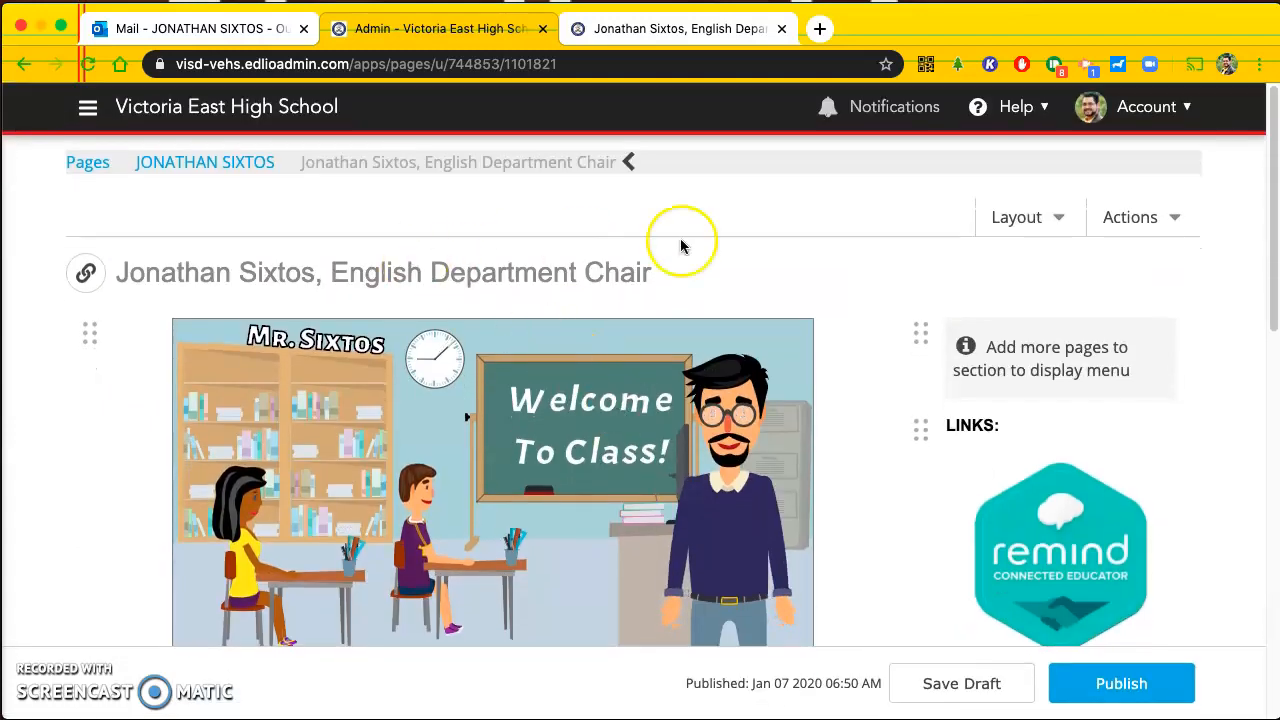
Look through the published teacher page for comparison and return to the start of the page in the editor.
click(697, 33)
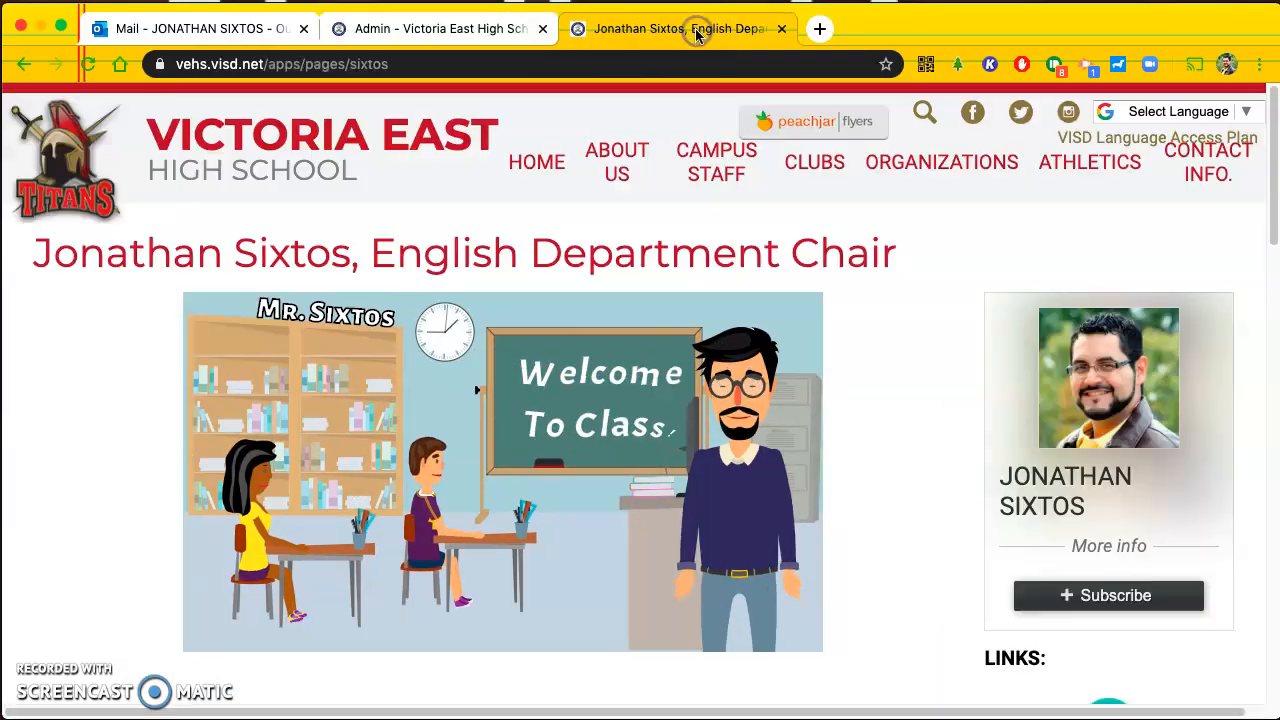
scroll(608, 391, down, 15)
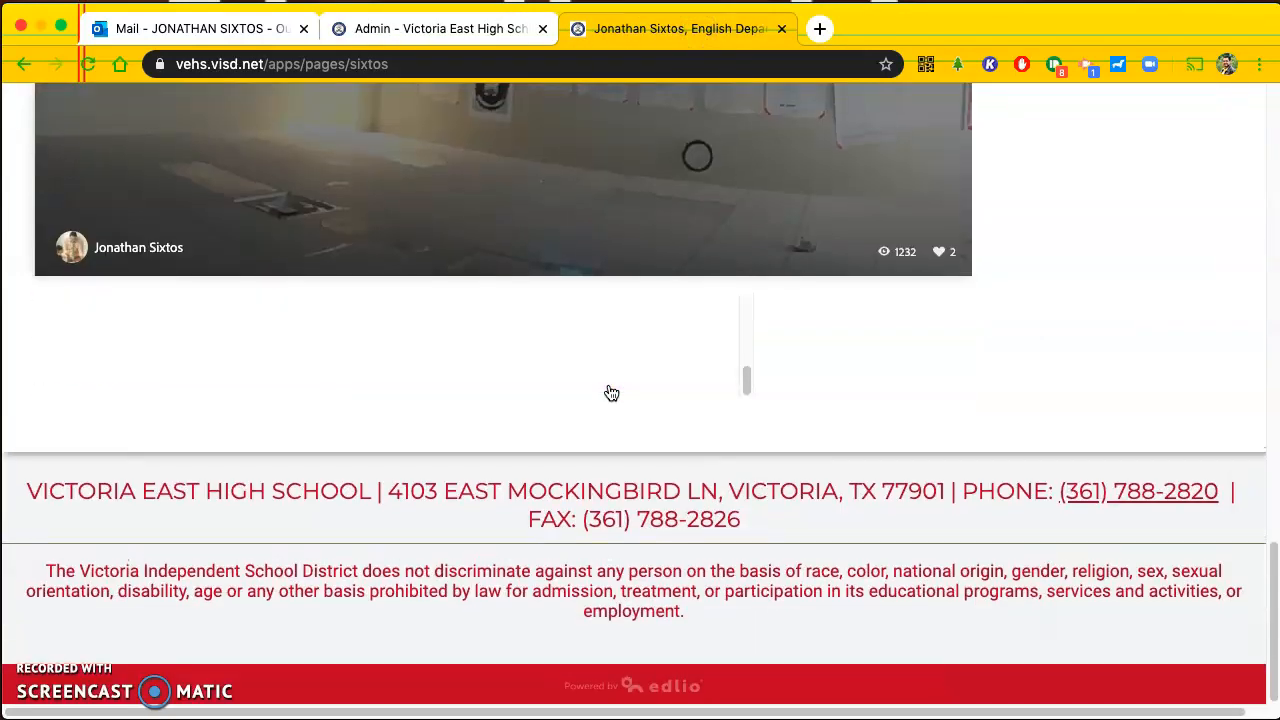
scroll(611, 392, up, 8)
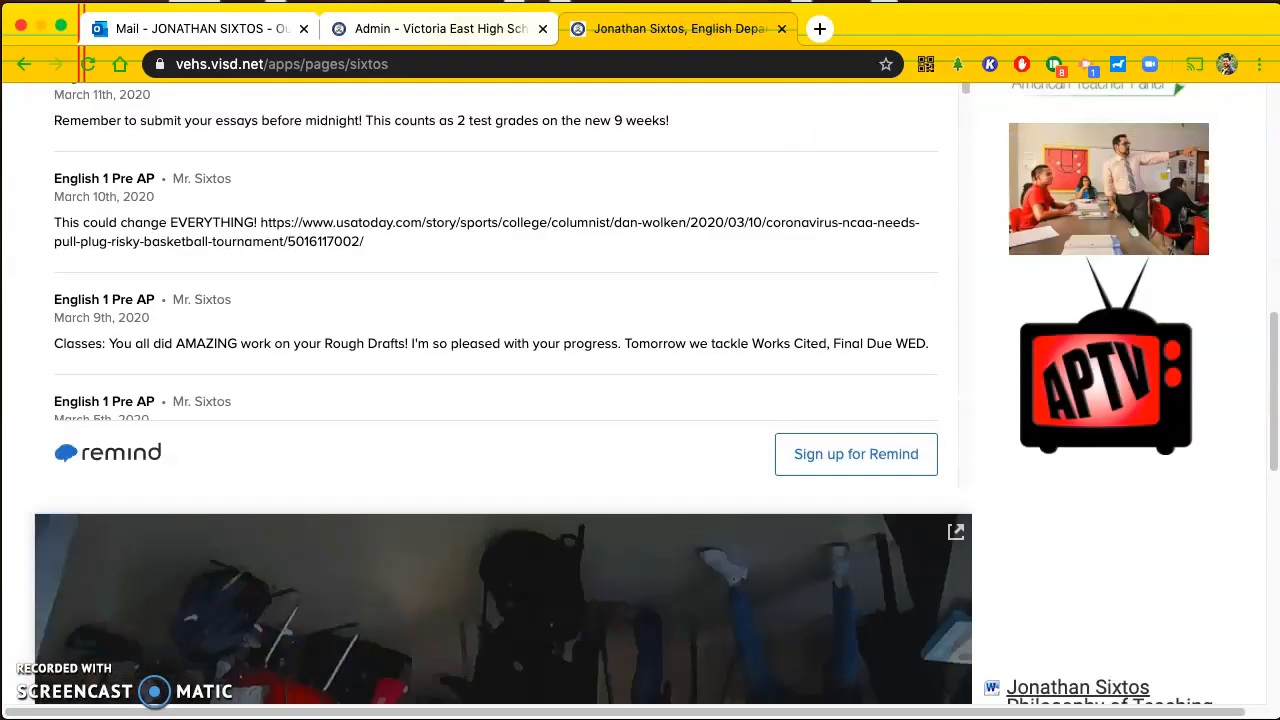
click(385, 28)
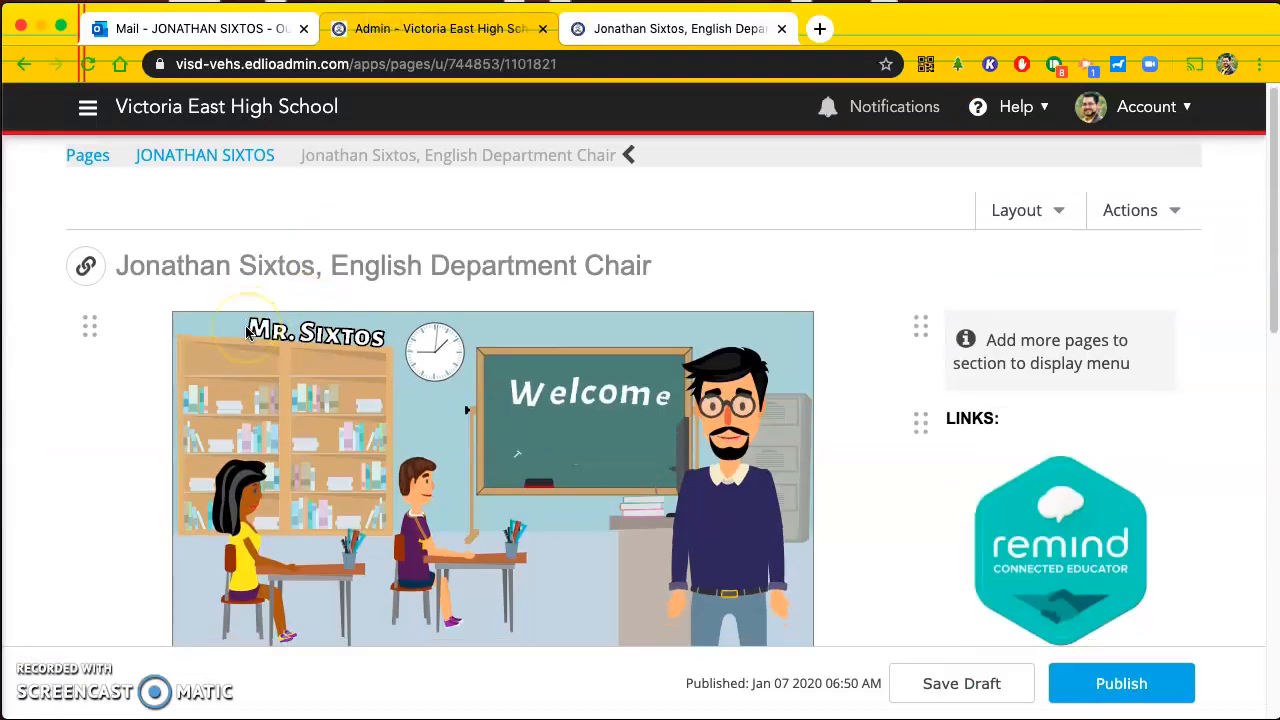
scroll(247, 333, down, 2)
scroll(247, 333, up, 2)
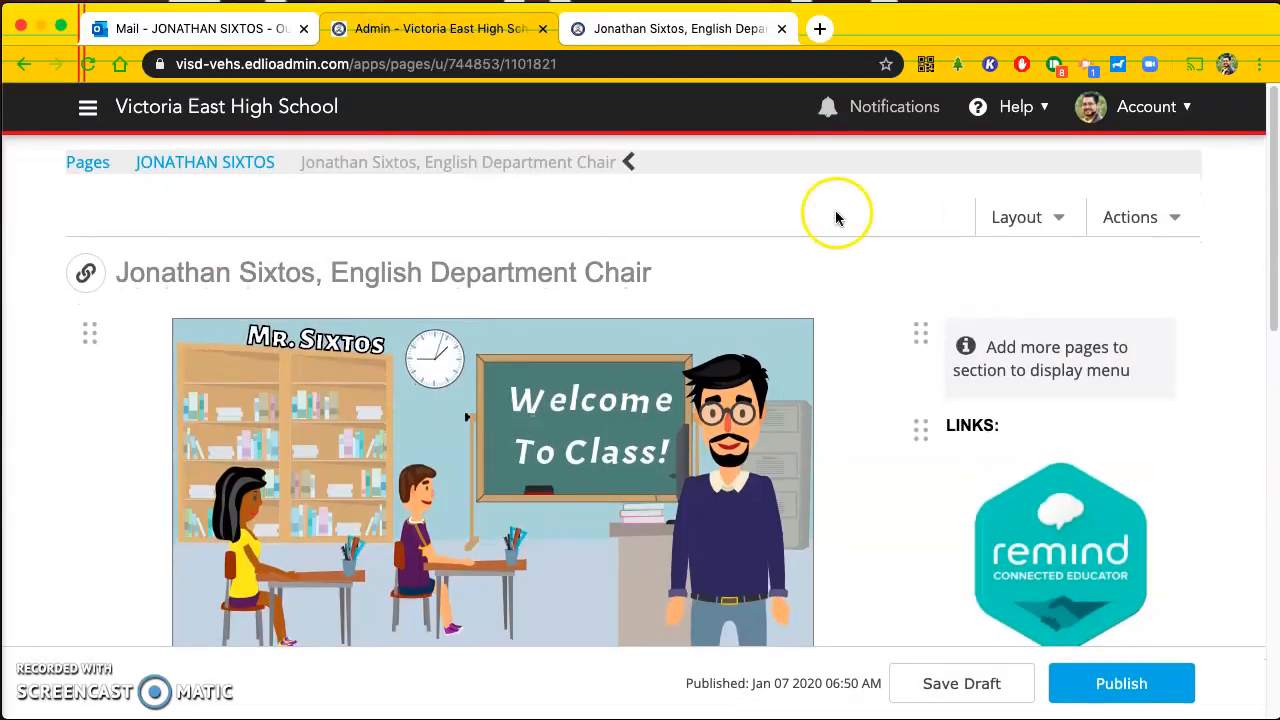
Preview the teacher page and show it in the tablet and phone layouts.
click(1130, 217)
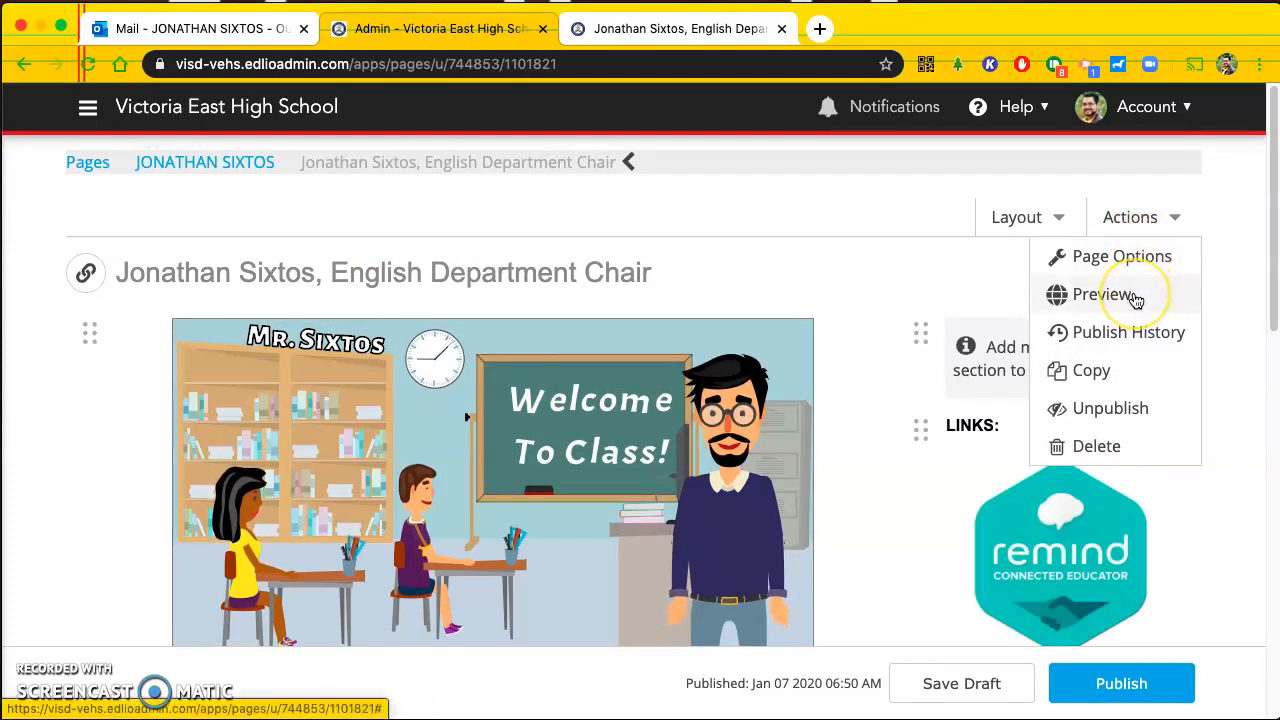
click(1135, 297)
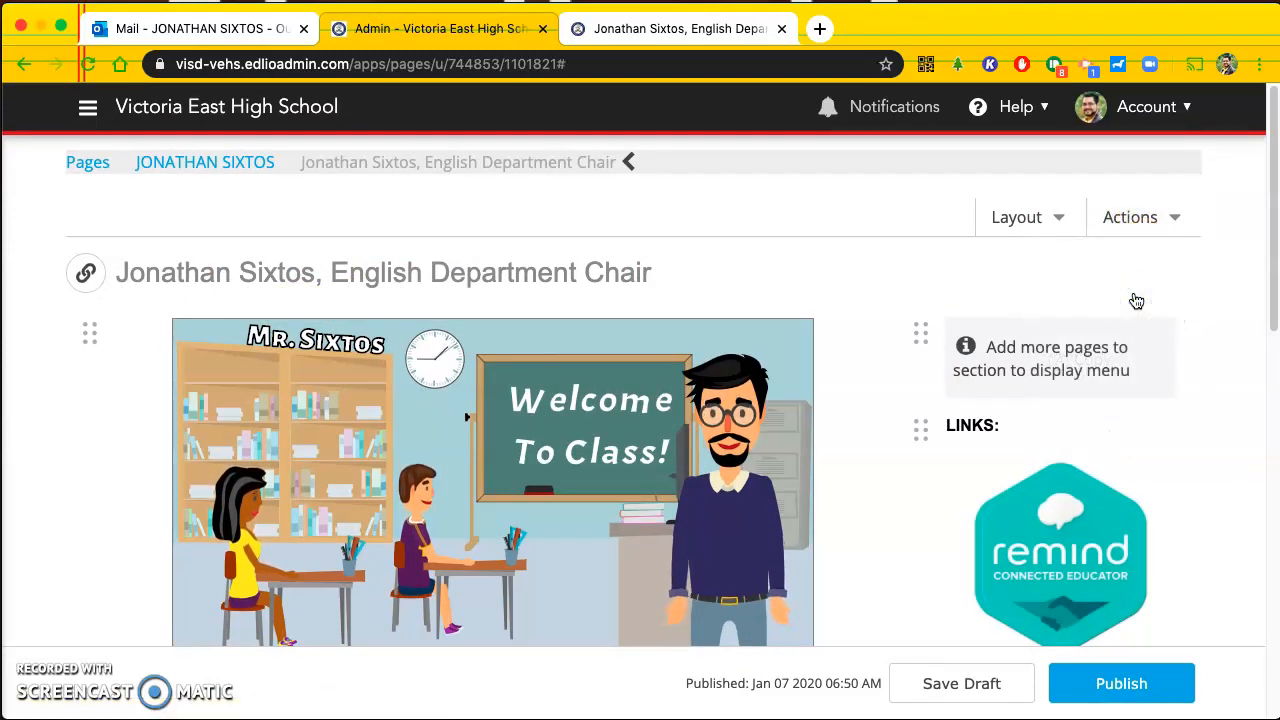
click(559, 254)
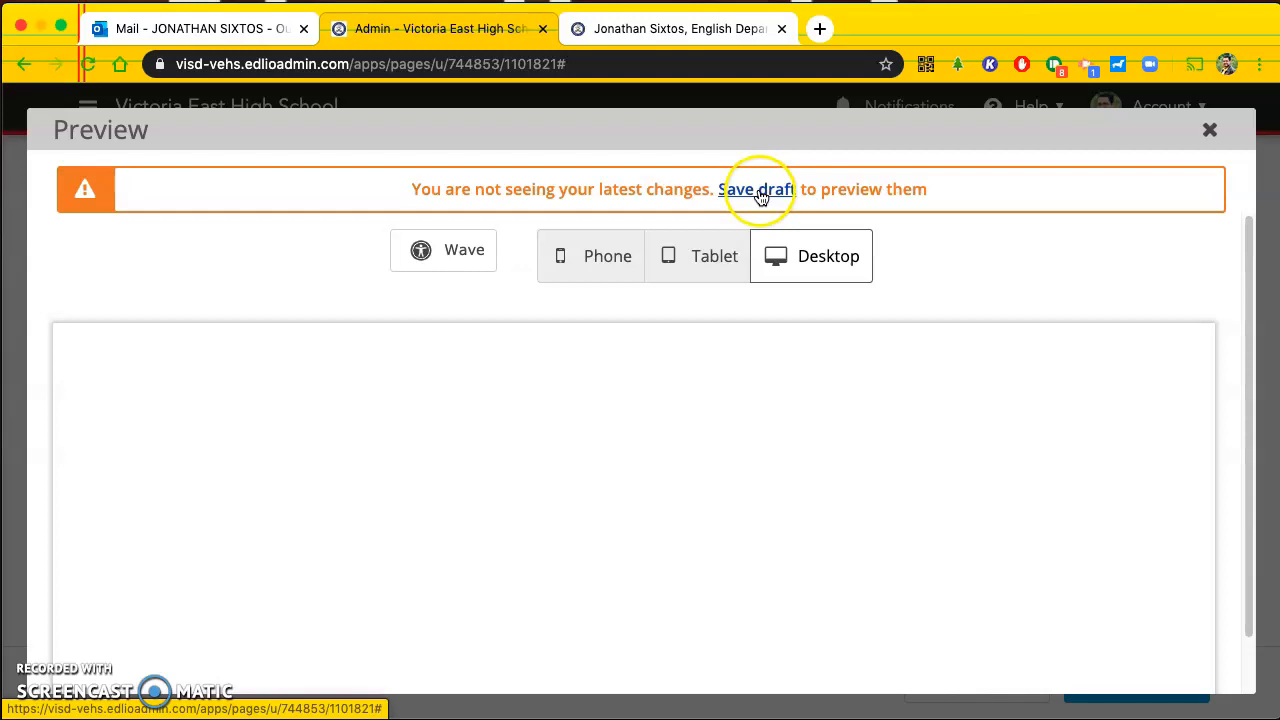
click(727, 256)
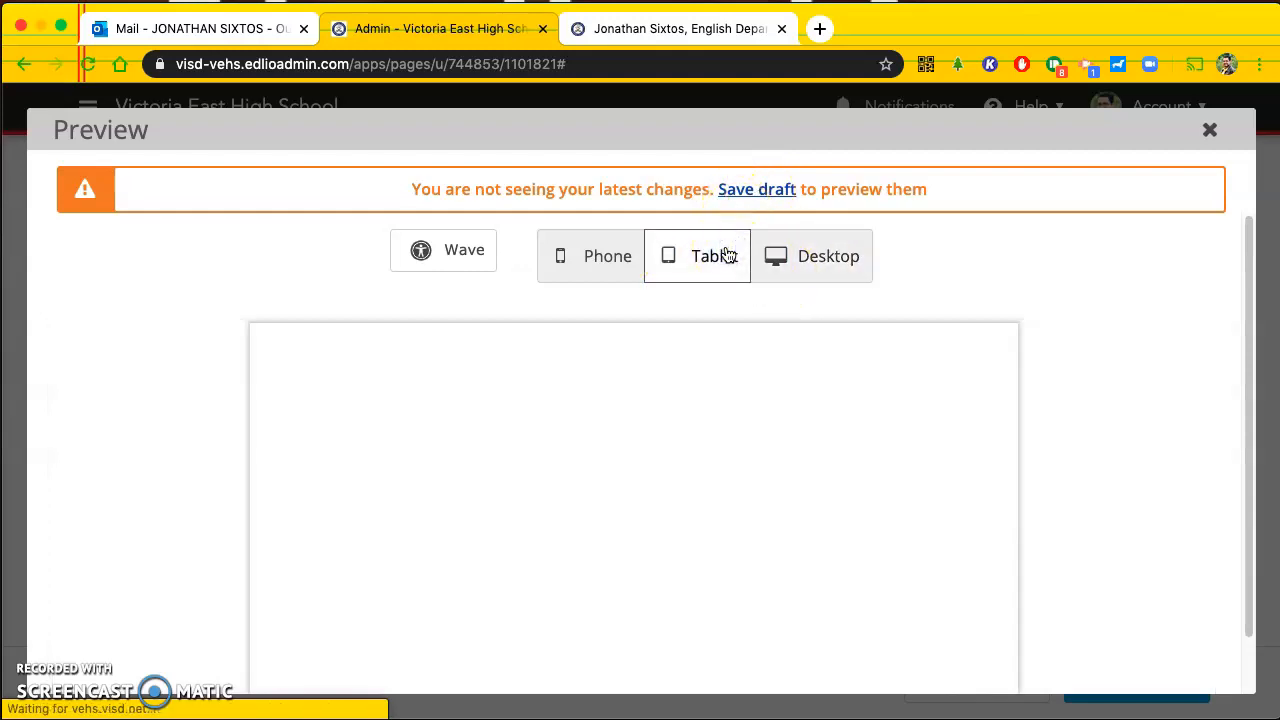
click(590, 258)
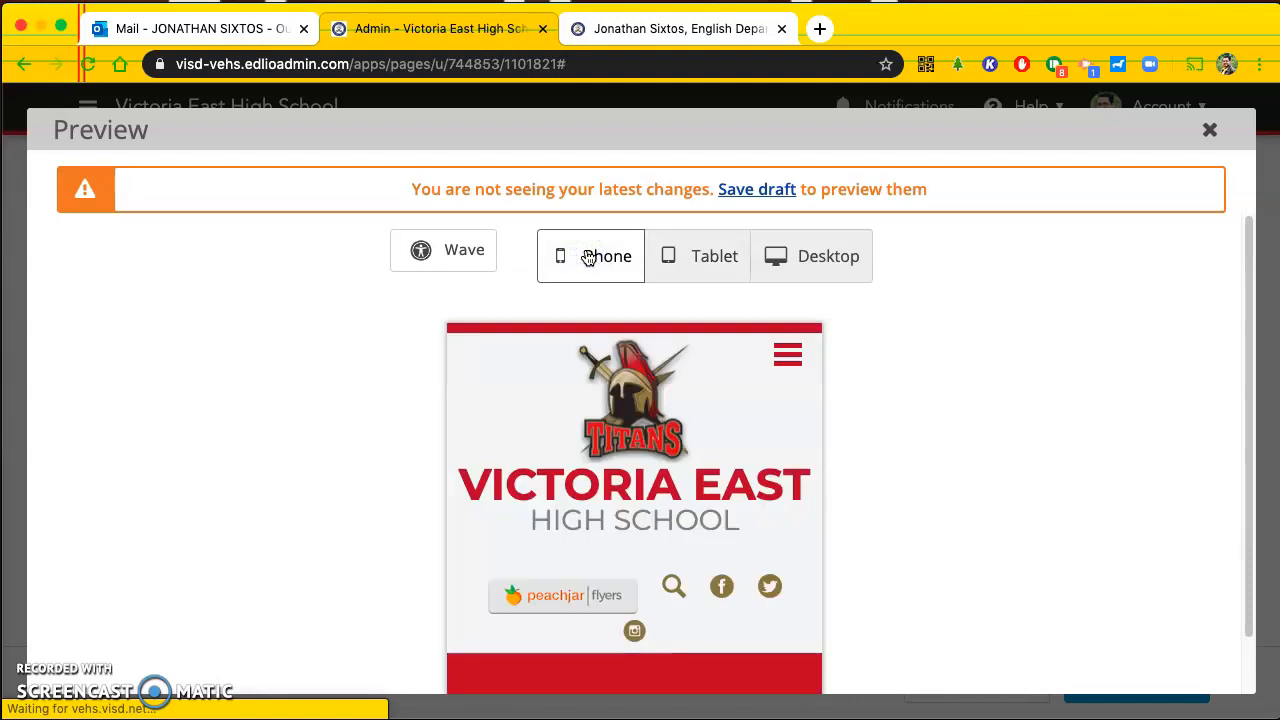
Examine the whole page in the phone preview, from the header through the Remind feed and podcast player to the linked images.
scroll(794, 385, down, 5)
scroll(797, 390, down, 8)
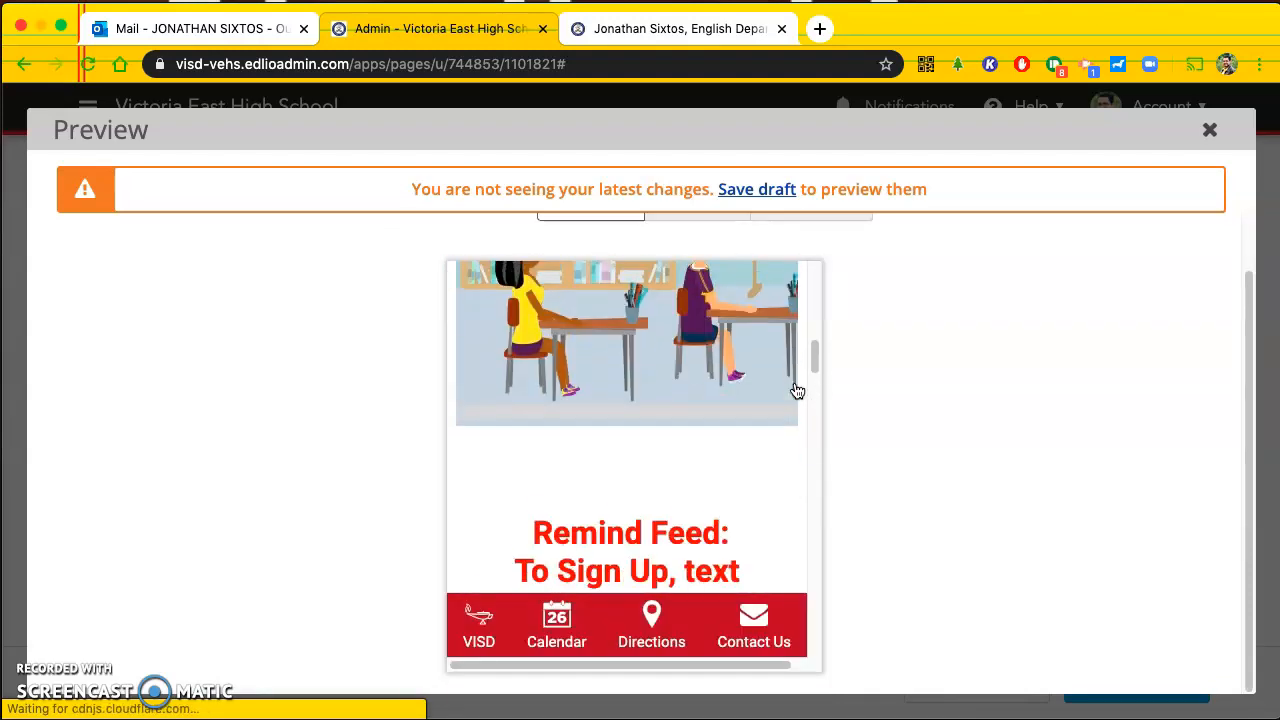
click(662, 401)
scroll(662, 401, up, 2)
scroll(662, 401, down, 4)
scroll(662, 401, down, 5)
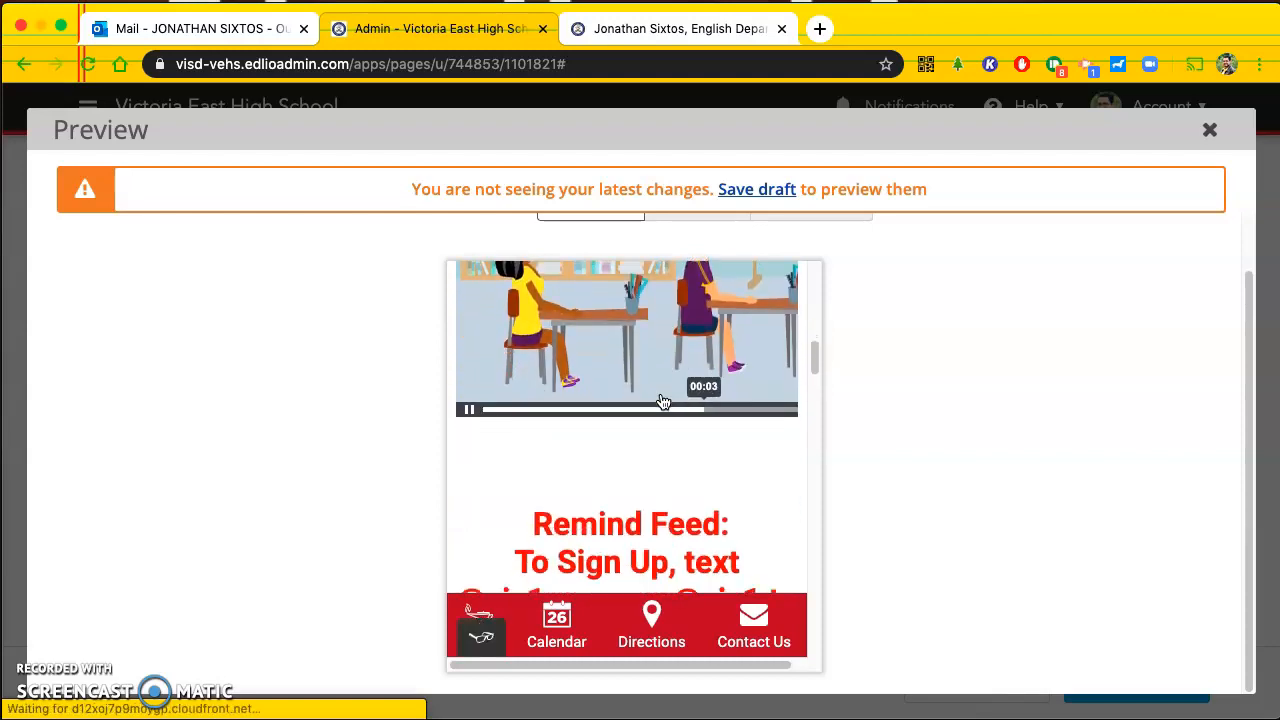
scroll(662, 401, down, 2)
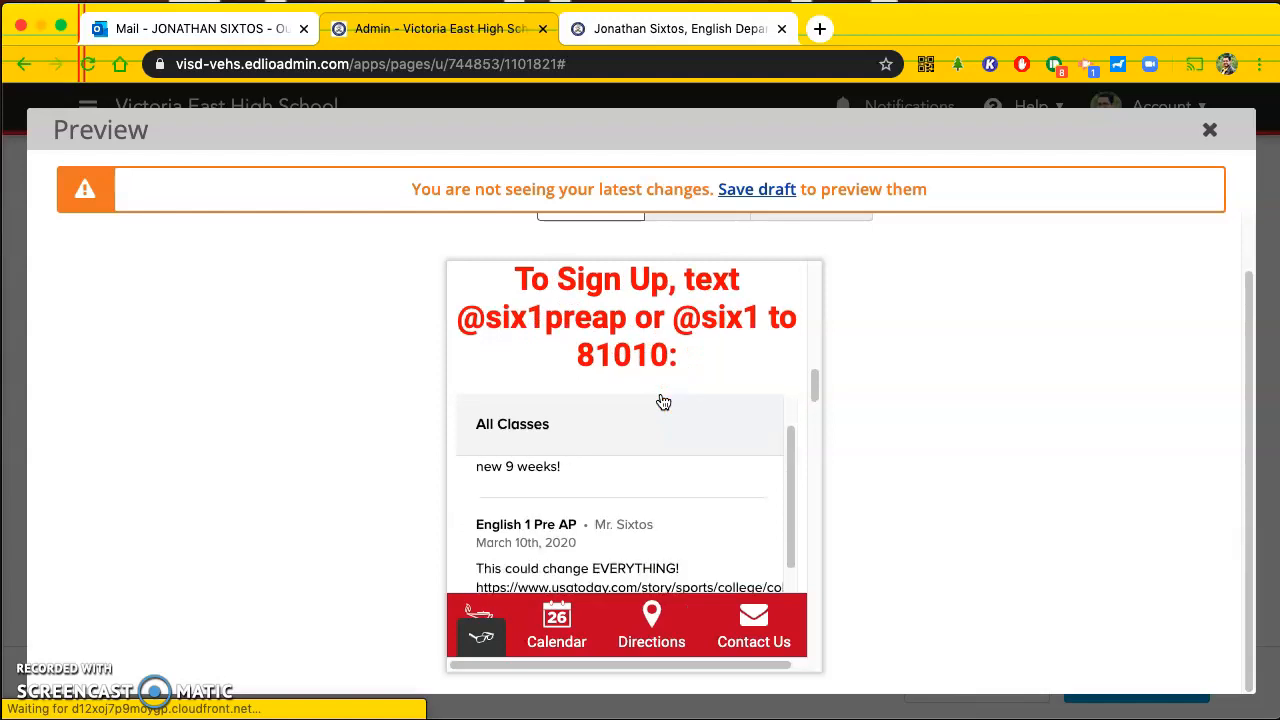
scroll(663, 401, down, 4)
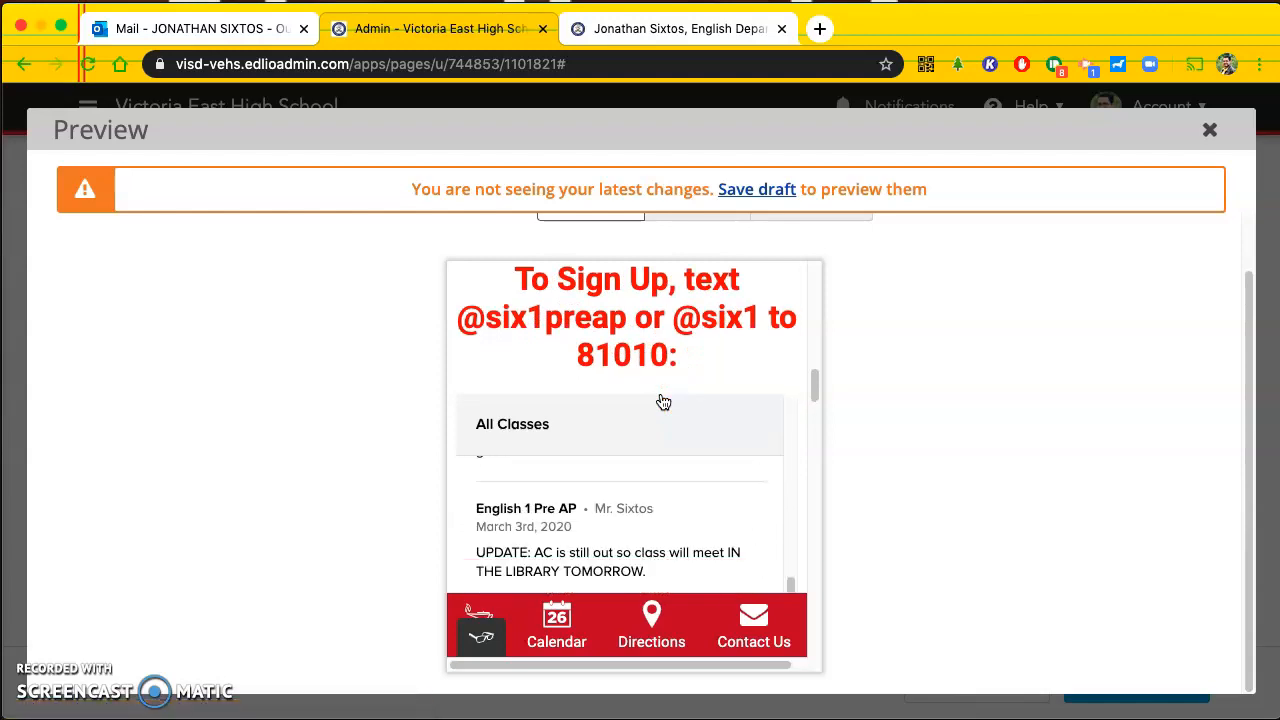
scroll(732, 292, down, 5)
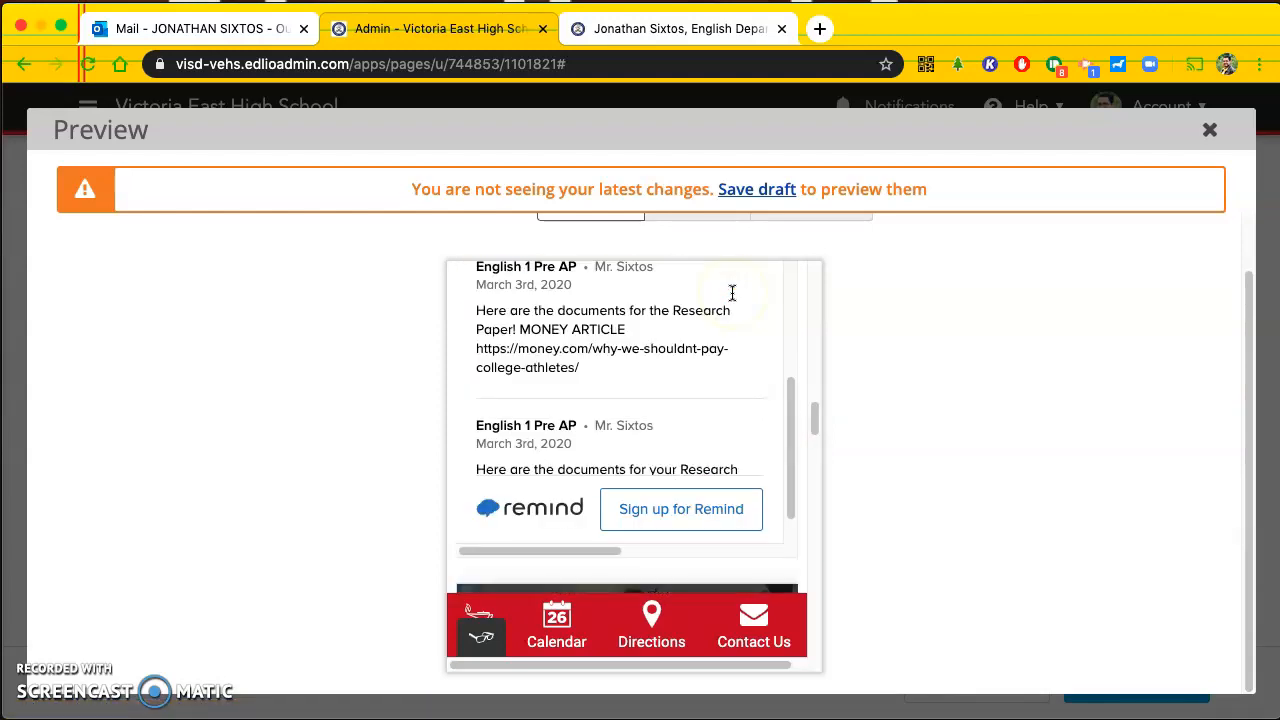
scroll(678, 492, down, 6)
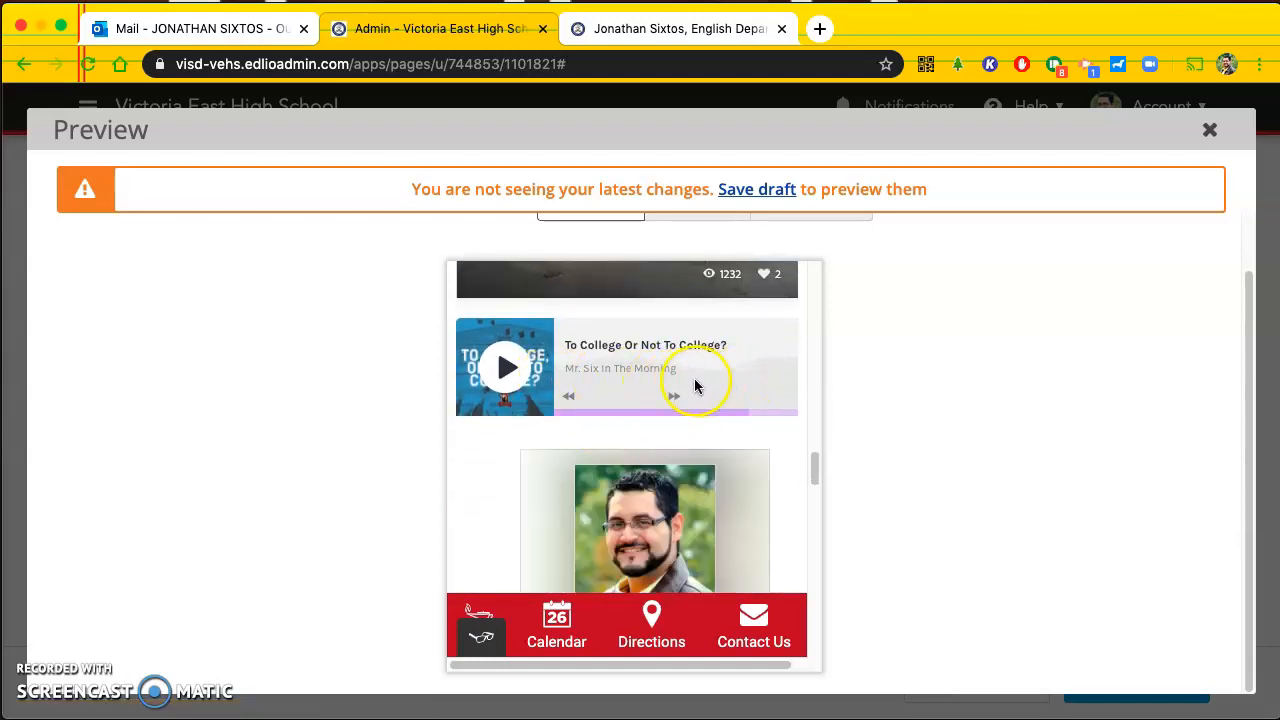
scroll(576, 393, down, 8)
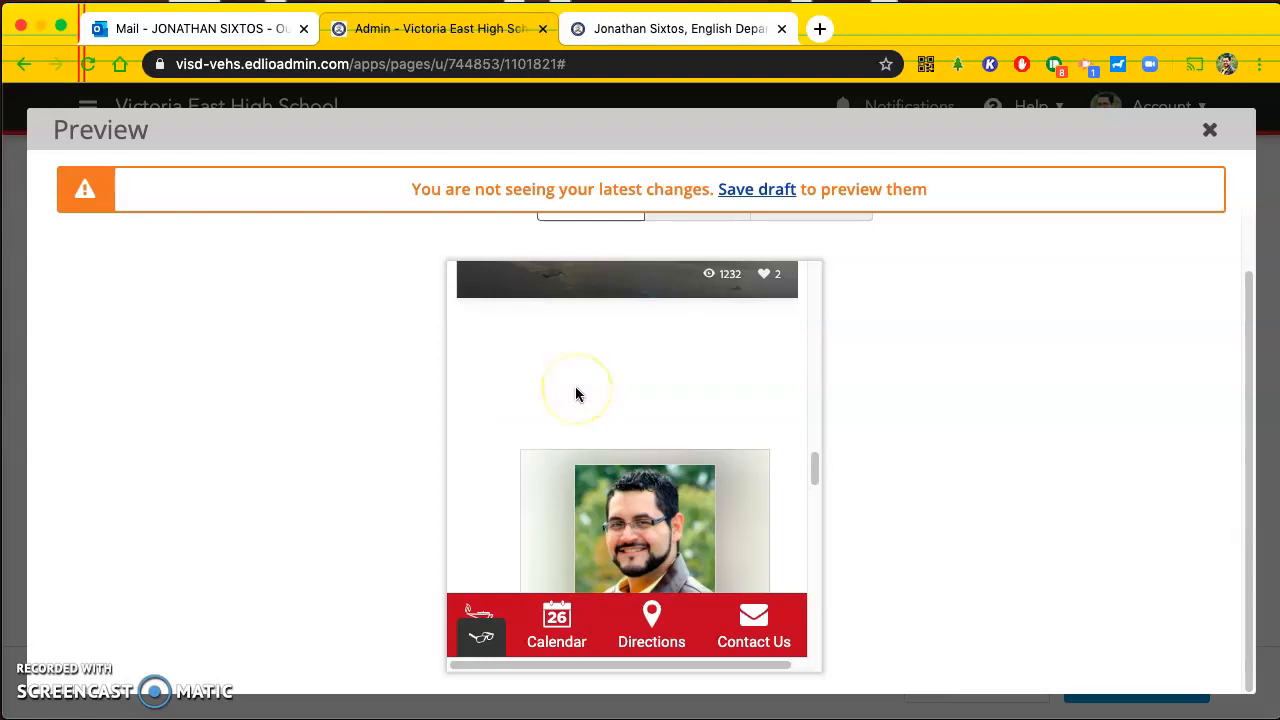
scroll(576, 393, down, 8)
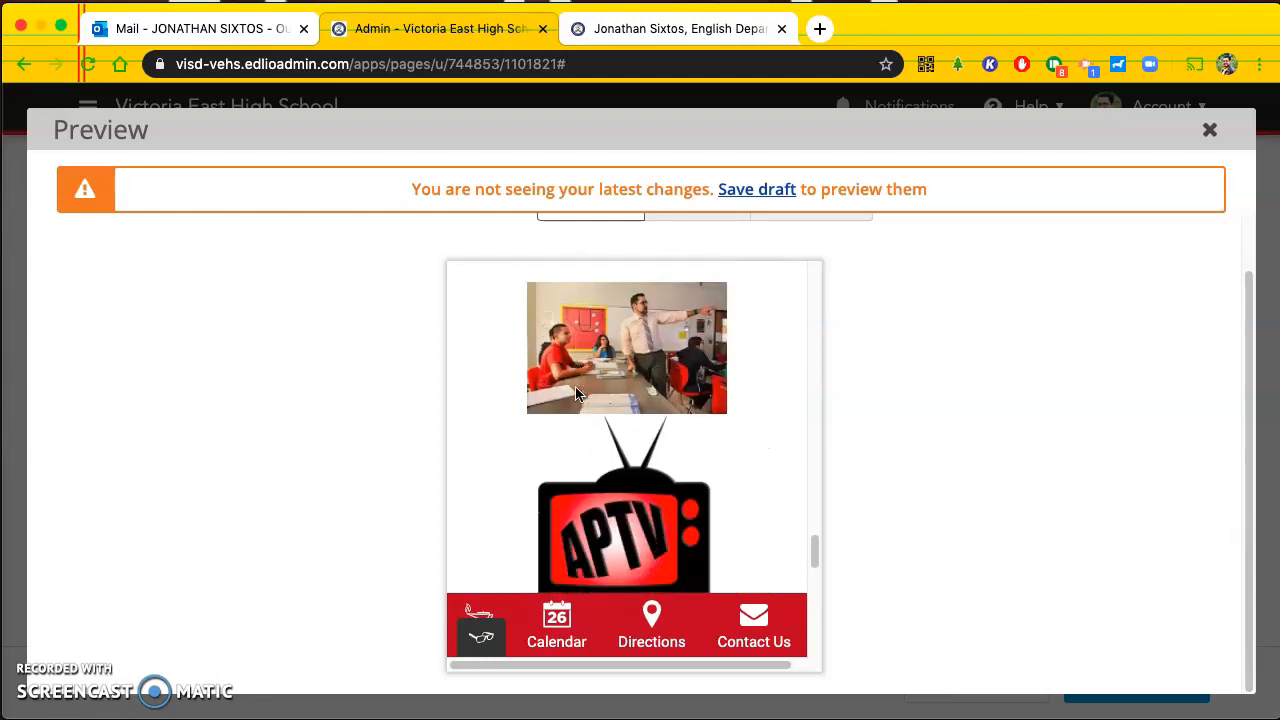
scroll(576, 393, down, 2)
scroll(576, 393, up, 20)
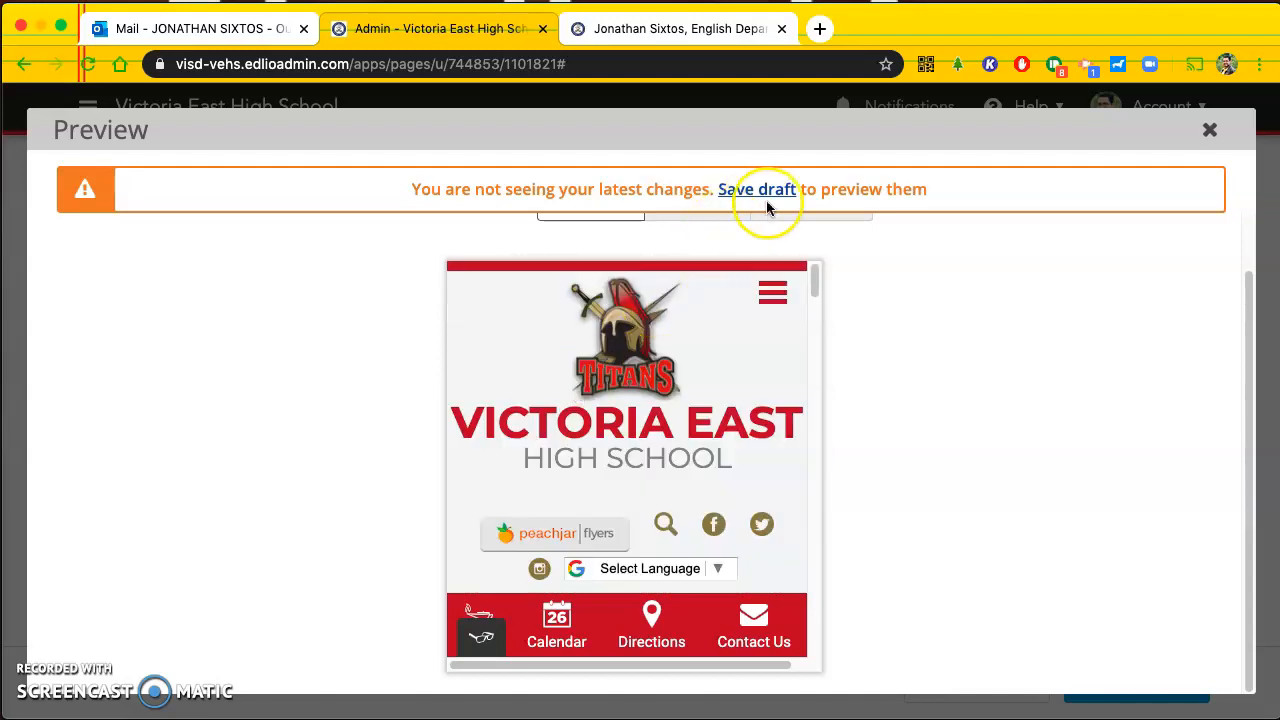
Show the teacher page in the tablet layout and look through it from the header down to the school footer.
scroll(914, 263, up, 2)
click(689, 261)
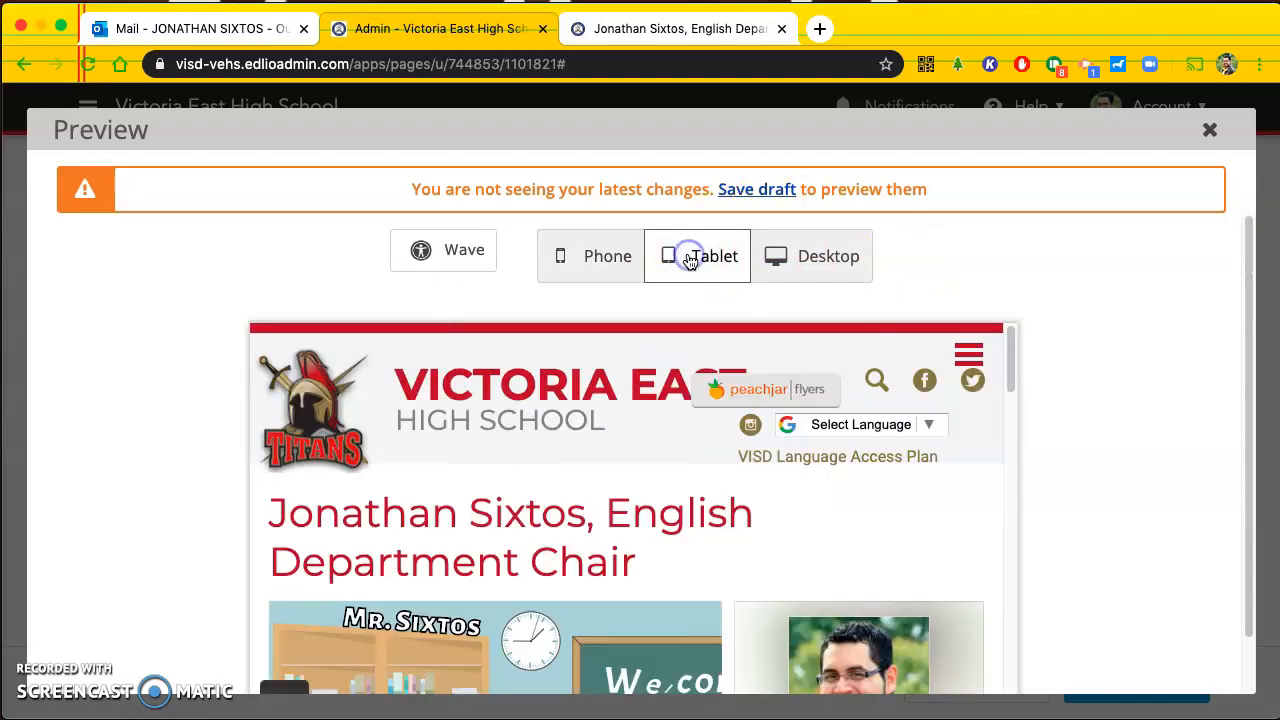
scroll(556, 580, down, 8)
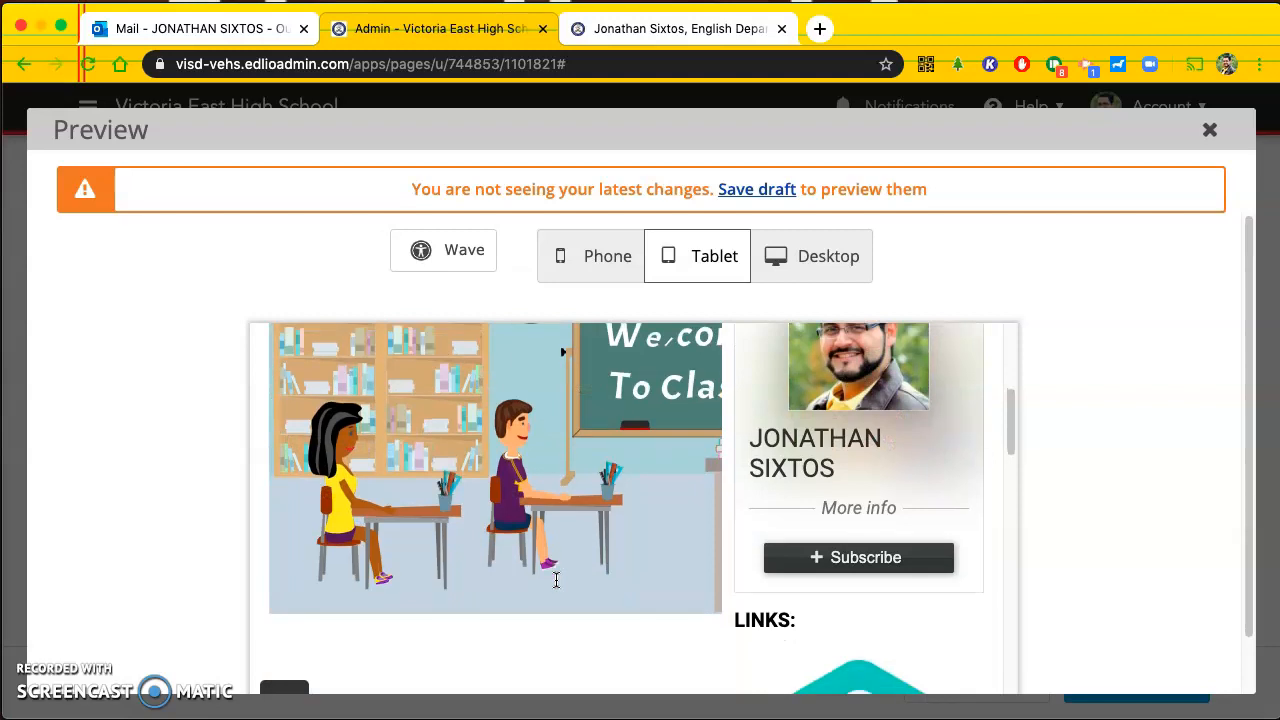
scroll(556, 580, down, 10)
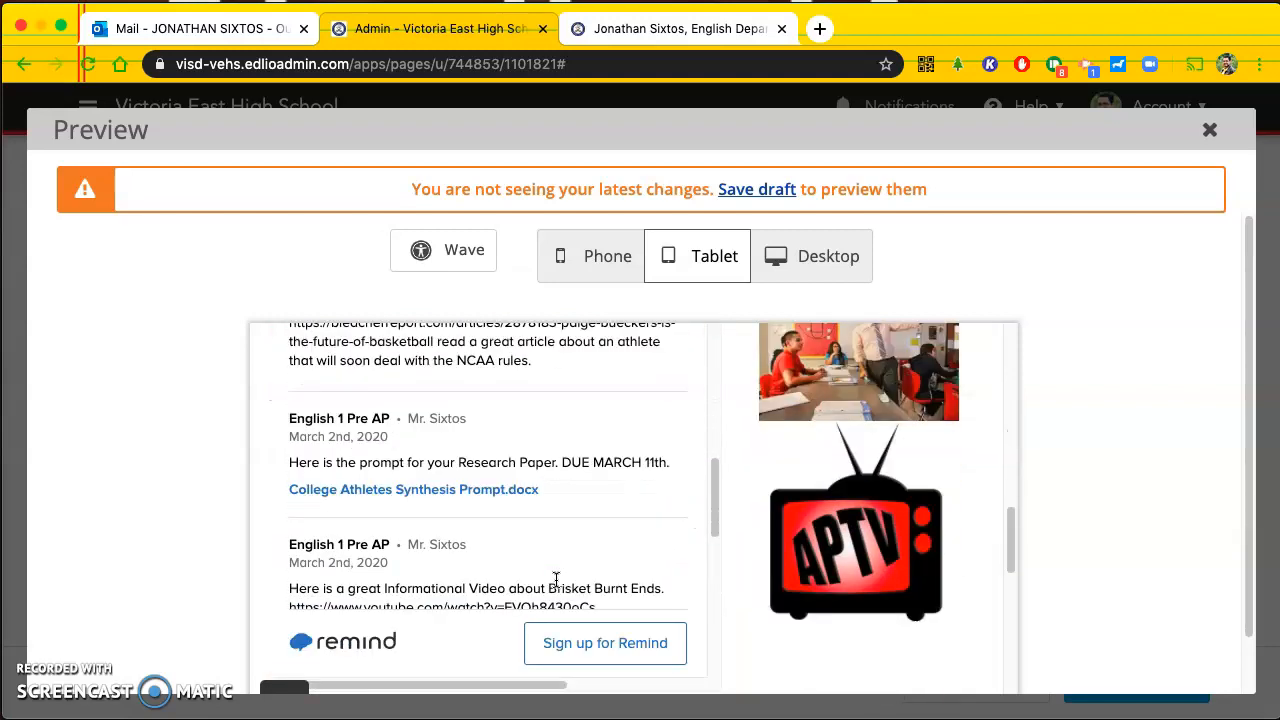
scroll(812, 525, down, 10)
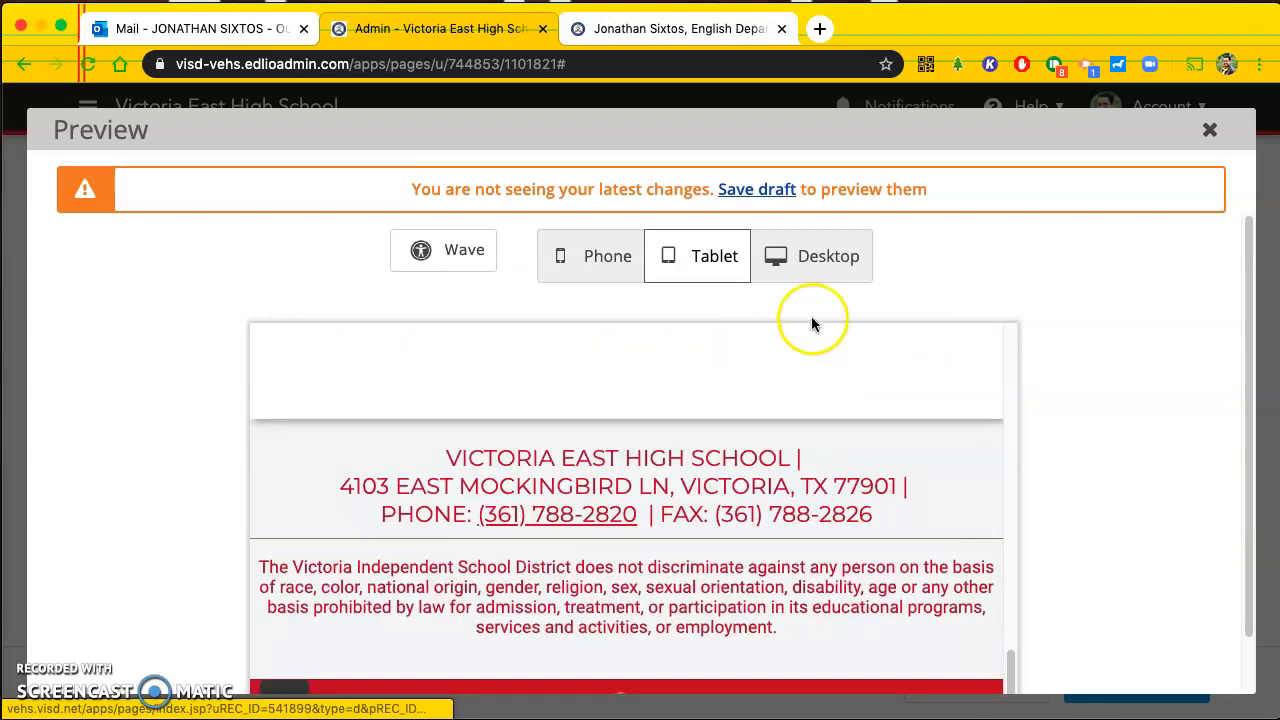
Show the teacher page in the desktop layout and examine its welcome banner, Remind feed, linked images and podcast player, ending at the header.
click(820, 265)
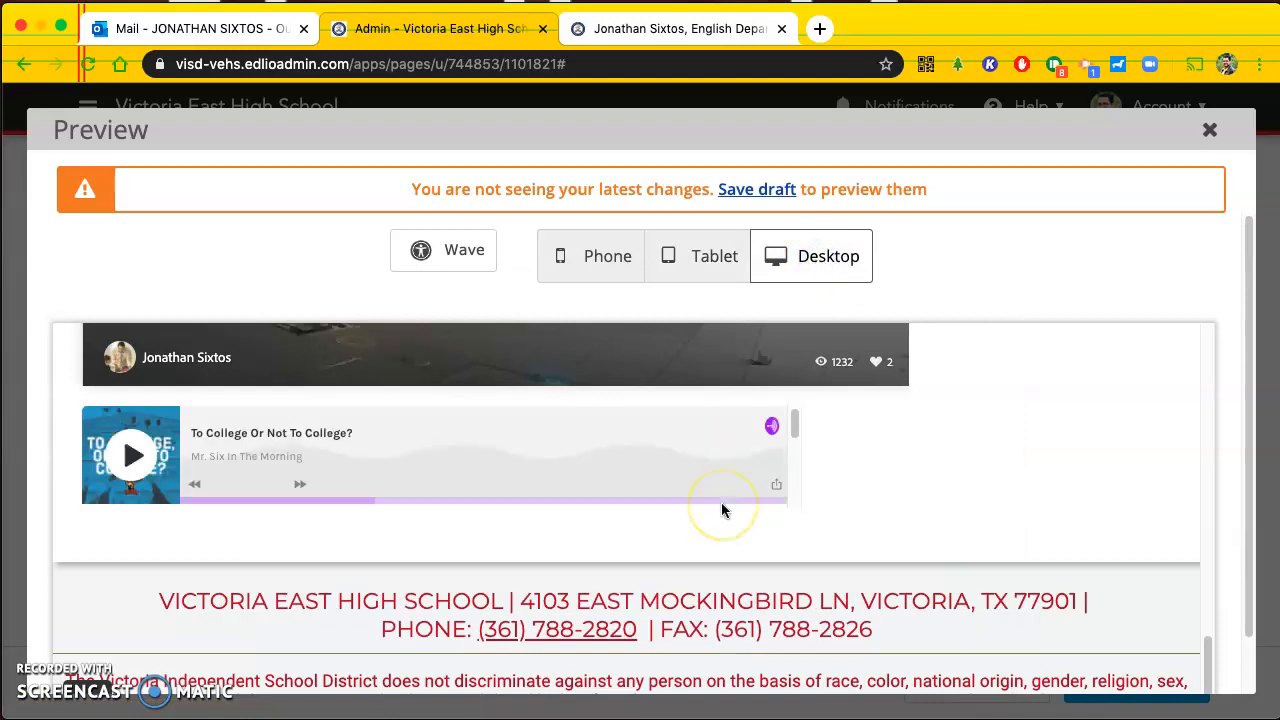
scroll(722, 510, up, 10)
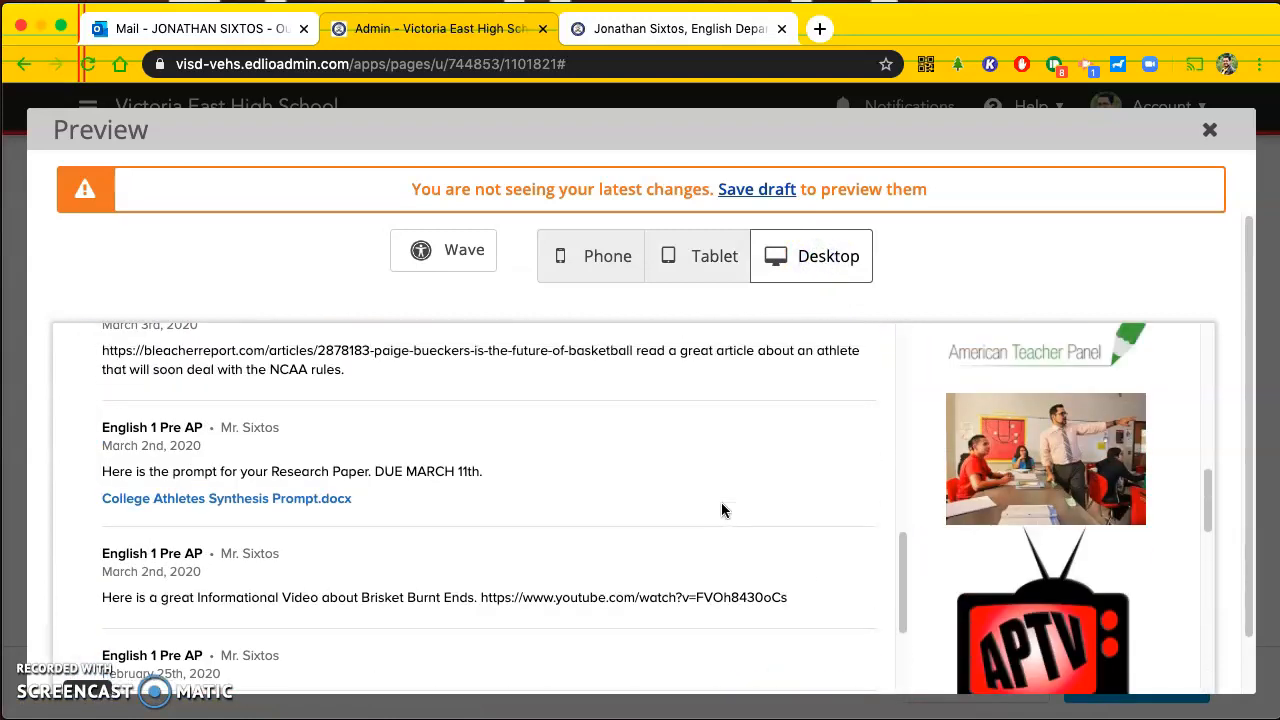
scroll(722, 510, up, 10)
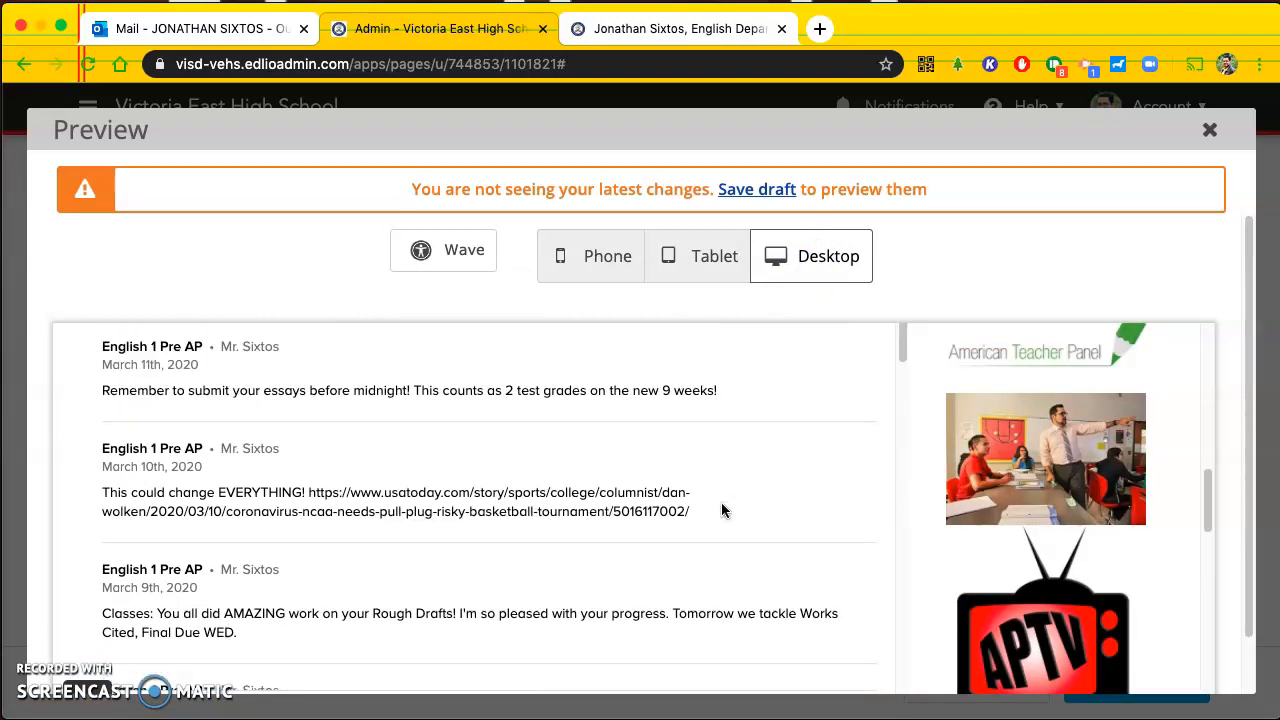
scroll(722, 510, up, 10)
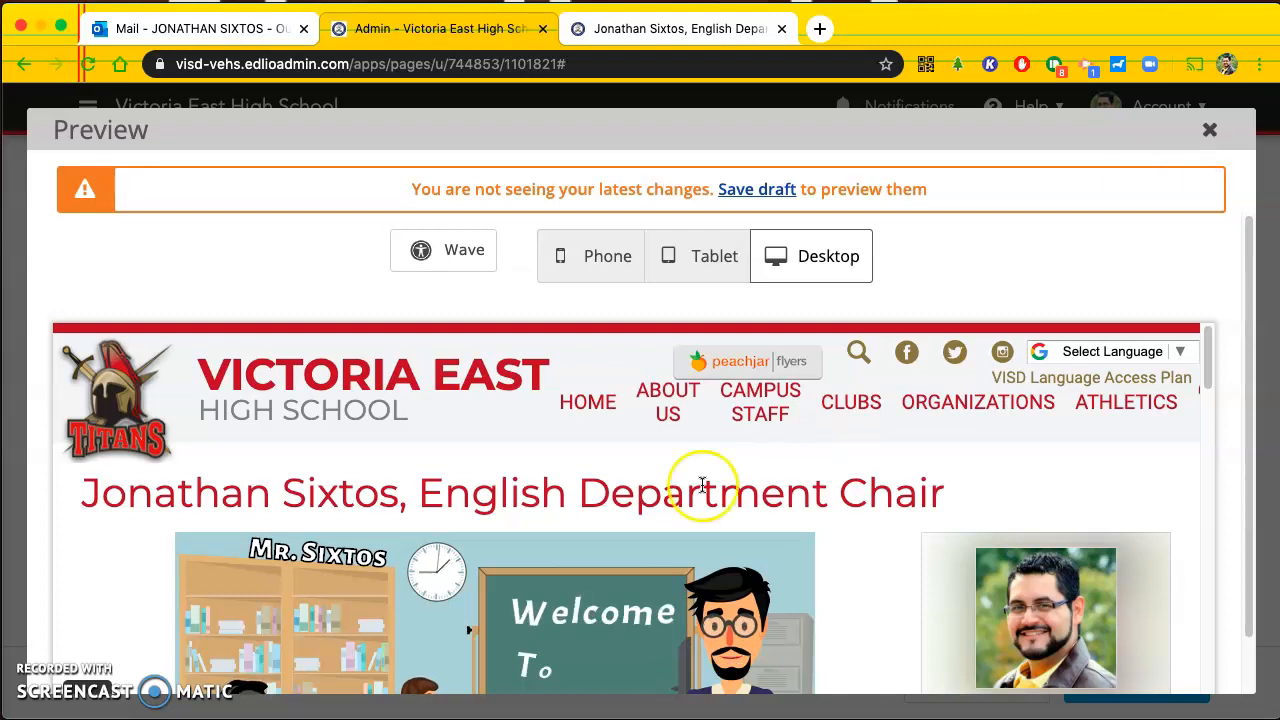
scroll(702, 485, down, 10)
scroll(702, 485, down, 15)
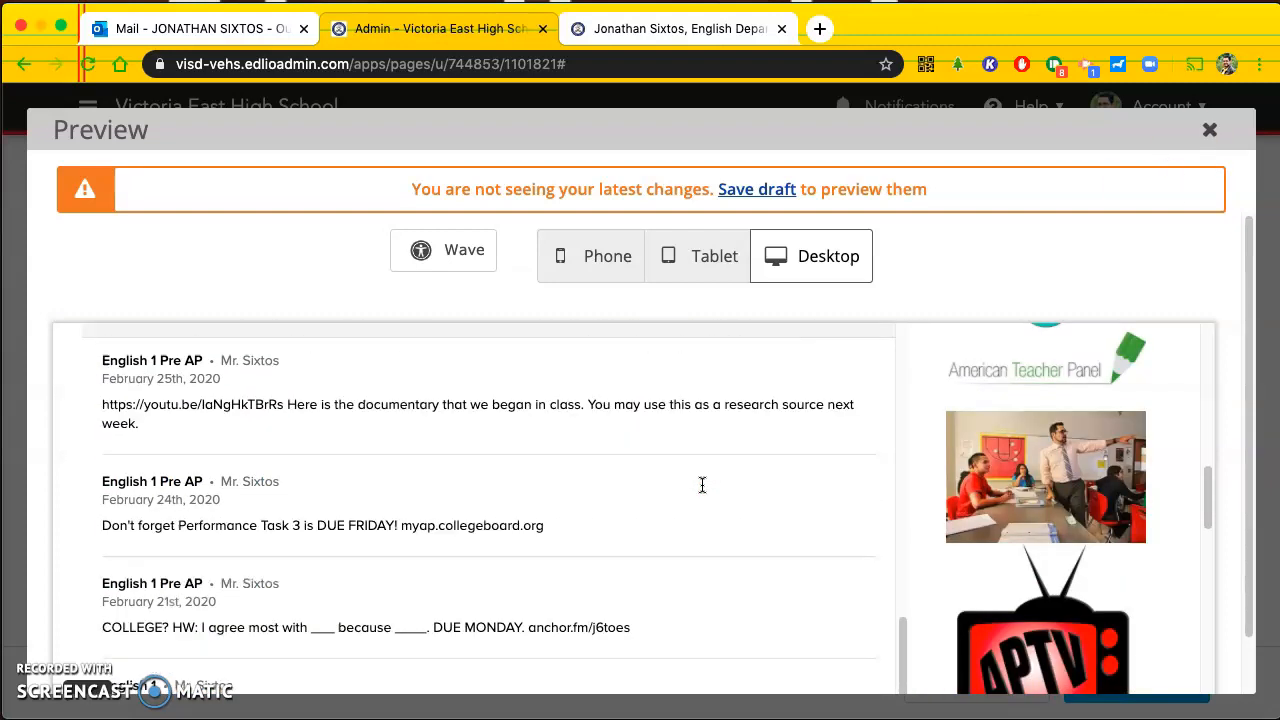
scroll(702, 485, down, 8)
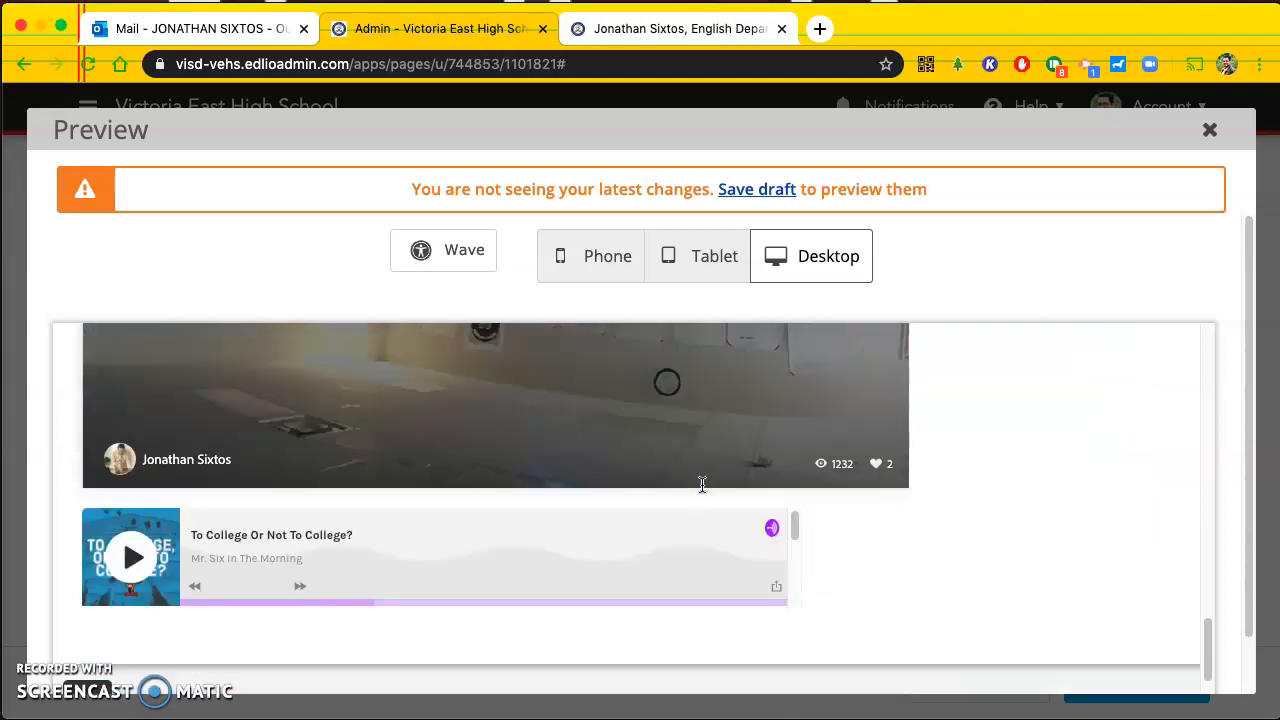
scroll(906, 431, up, 20)
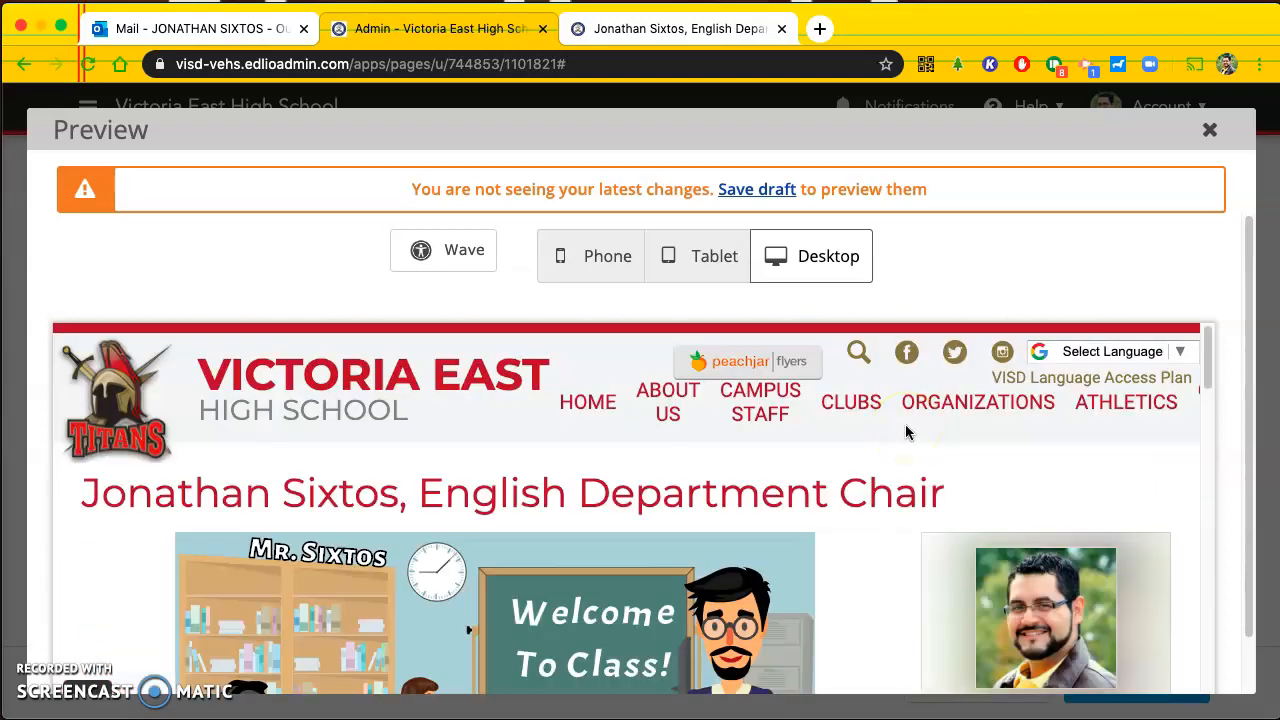